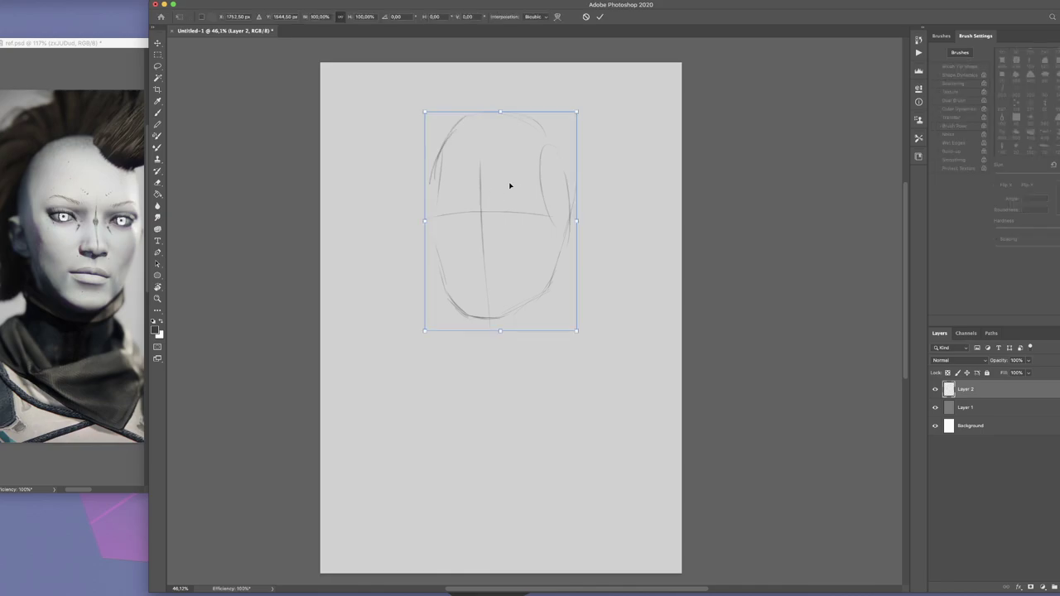
Apply the head sketch's transform and switch ref.psd to its full-body reference image
key("Return")
left_click(75, 42)
left_click(937, 389)
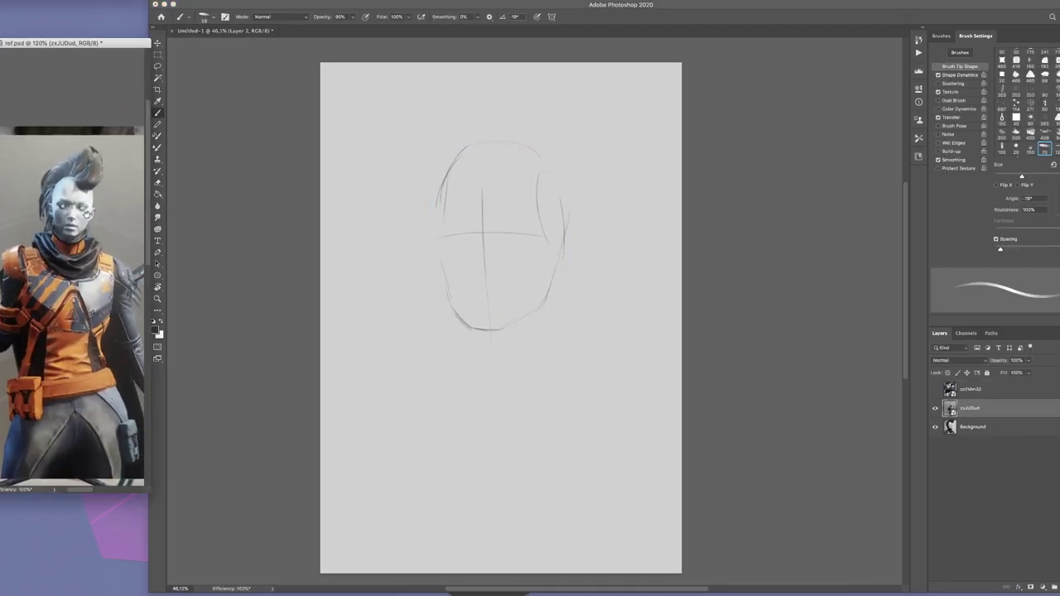
Sketch the swept hair above and behind the head with loose curved strokes, and place the near ear
left_click_drag(482, 174, 511, 184)
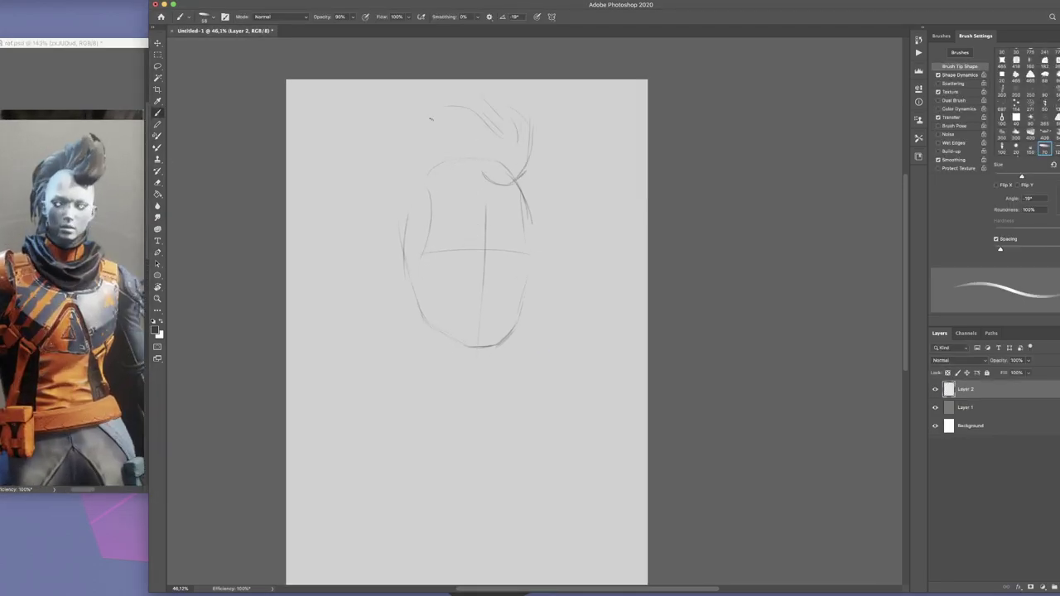
left_click_drag(439, 127, 389, 165)
mouse_move(397, 176)
left_mouse_down()
mouse_move(368, 217)
mouse_move(366, 279)
left_mouse_up()
left_click_drag(409, 286, 417, 295)
scroll(467, 331, "down", 2)
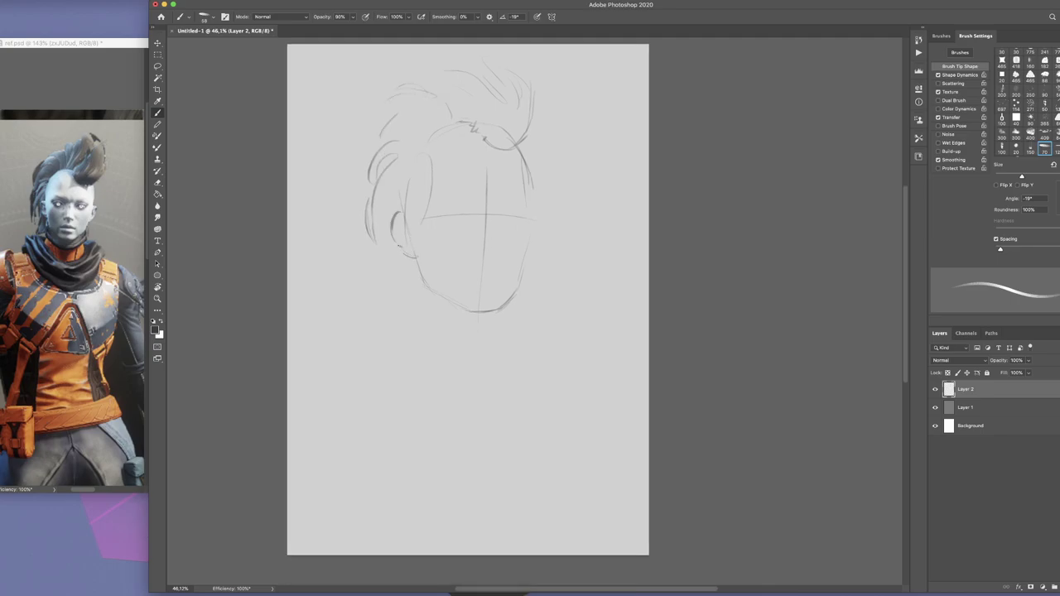
Reinforce the skull outline above the near ear and add the far ear on the opposite side of the face
scroll(417, 162, "down", 2)
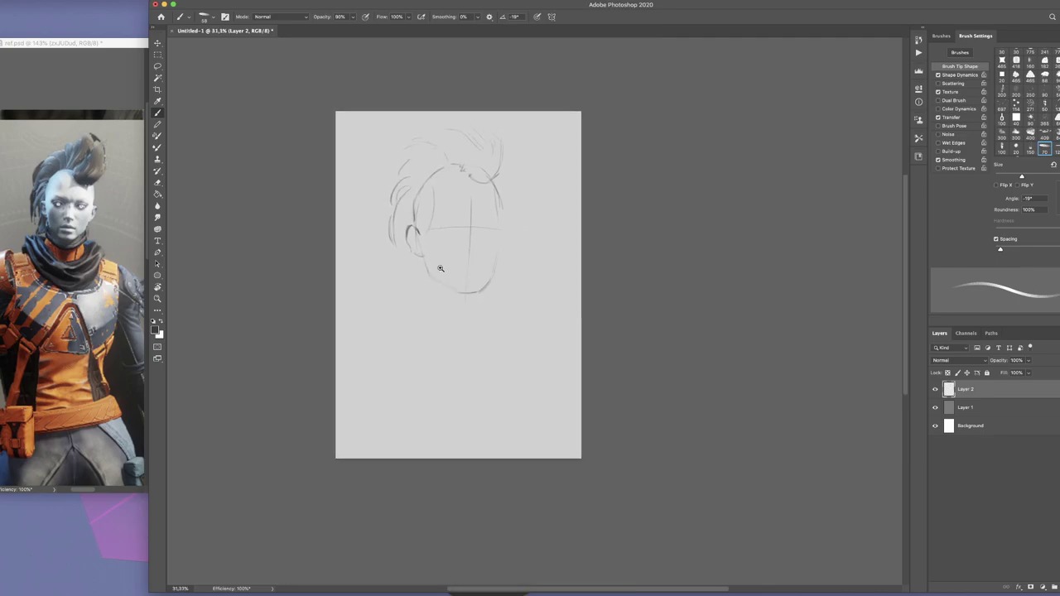
scroll(416, 162, "up", 2)
left_click_drag(501, 217, 500, 237)
scroll(474, 322, "down", 1)
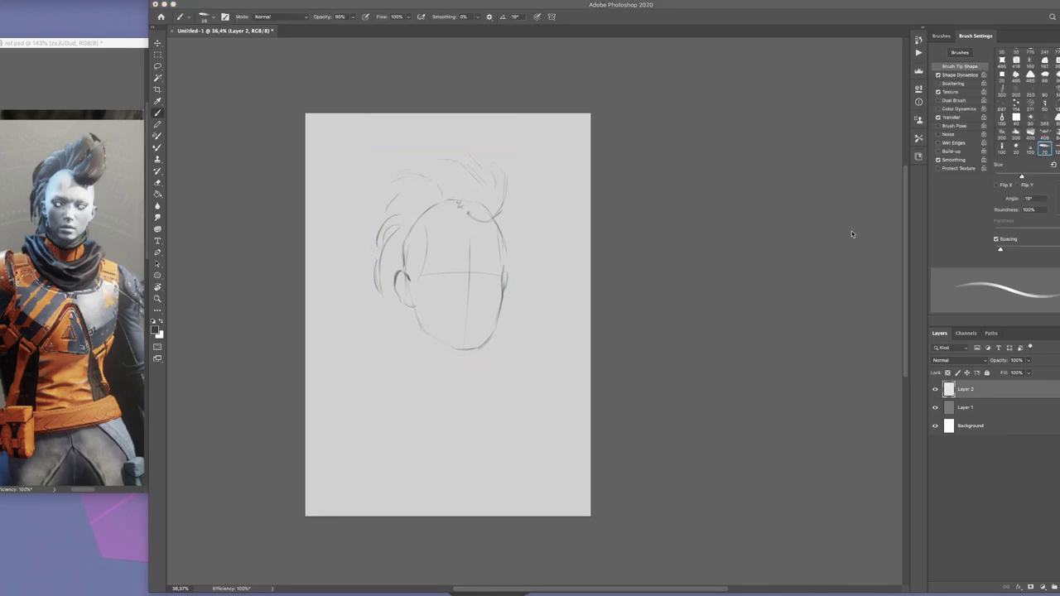
Build up the mohawk with long upward strokes fanning out from the front hairline
scroll(460, 220, "up", 2)
mouse_move(530, 156)
left_mouse_down()
mouse_move(497, 216)
mouse_move(518, 190)
left_mouse_up()
left_click_drag(489, 141, 498, 211)
left_click_drag(518, 190, 497, 216)
left_click_drag(437, 119, 470, 182)
left_click_drag(409, 116, 440, 184)
left_click_drag(527, 130, 524, 206)
left_click_drag(544, 155, 534, 196)
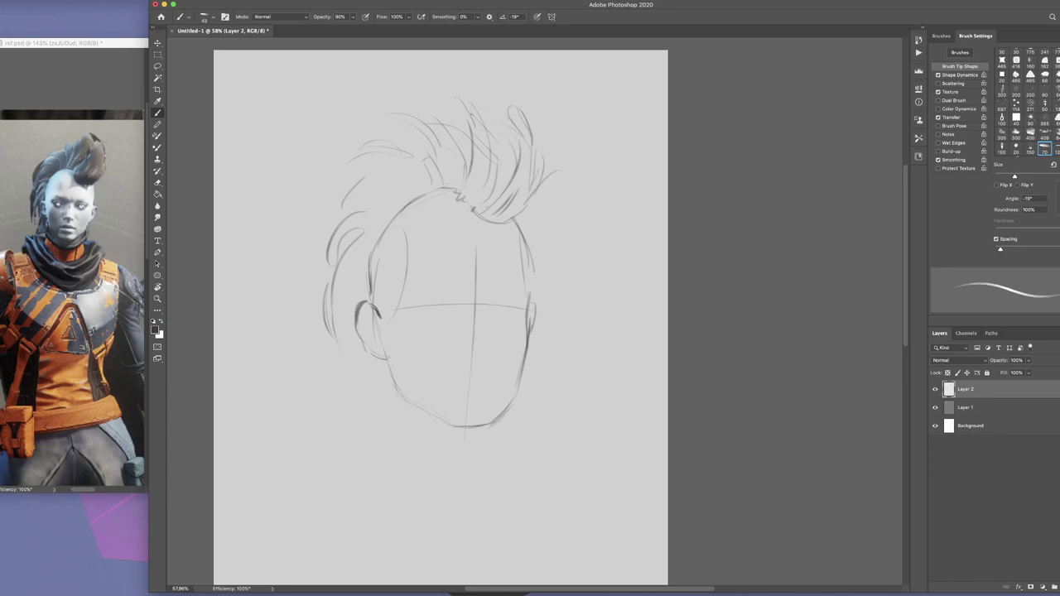
Flip the canvas horizontally and sketch the neck lines with a stepped collar beneath the jaw
key("ctrl+0")
key("h")
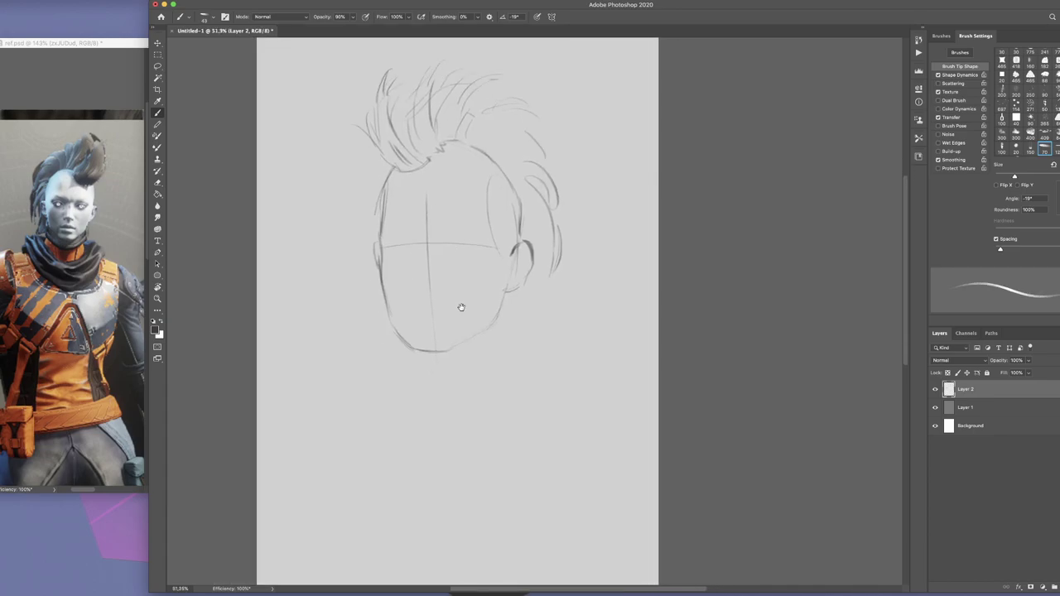
left_click_drag(450, 389, 463, 370)
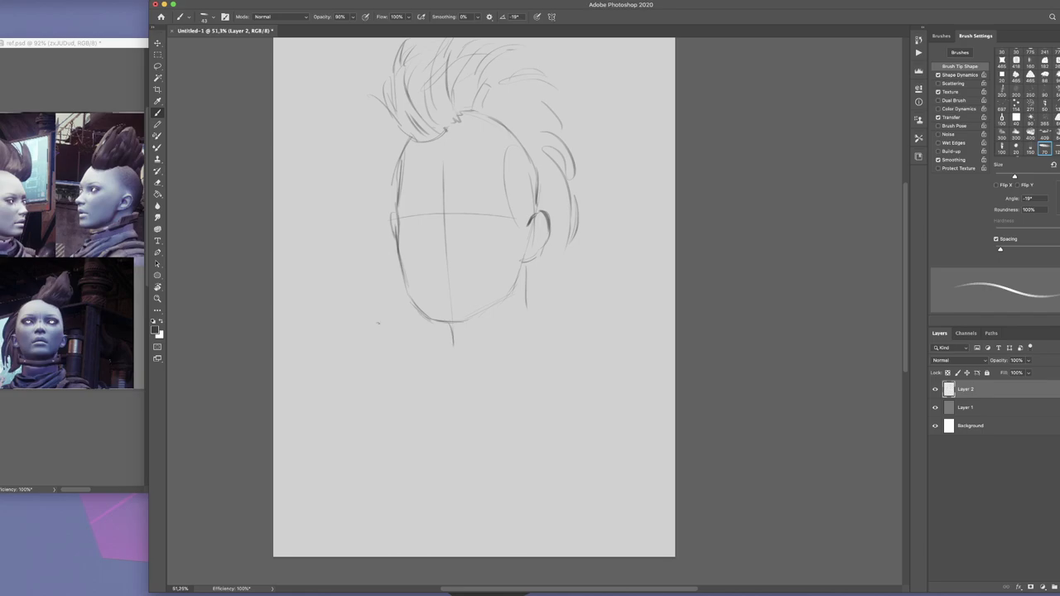
scroll(473, 298, "down", 2)
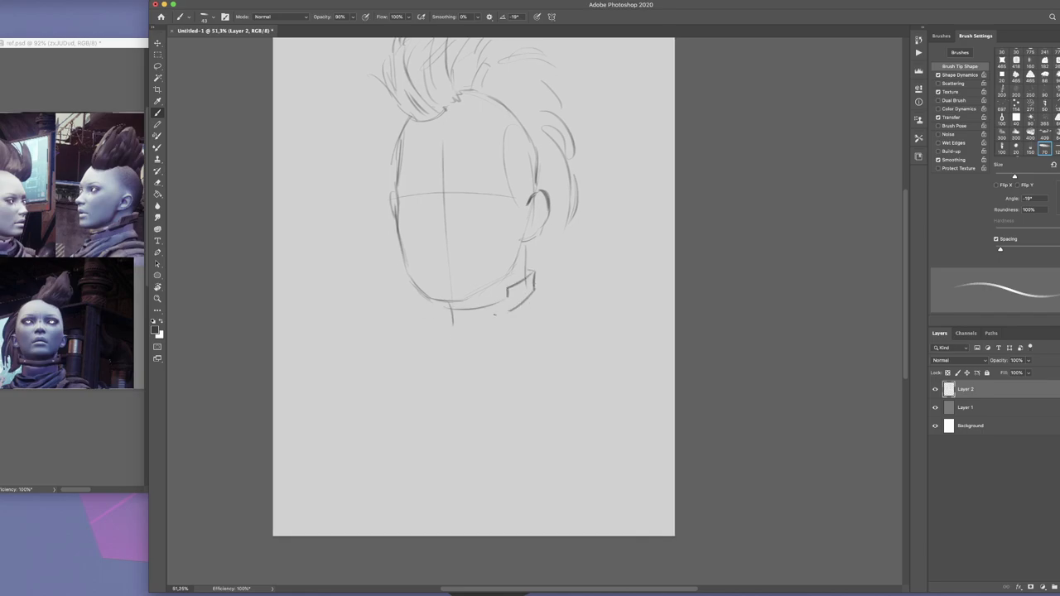
left_click_drag(443, 306, 534, 284)
Select the collar lines with the Lasso and reposition them under the chin with Free Transform
key("l")
left_click_drag(435, 346, 430, 344)
key("super+t")
left_click_drag(464, 298, 453, 295)
key("Return")
key("b")
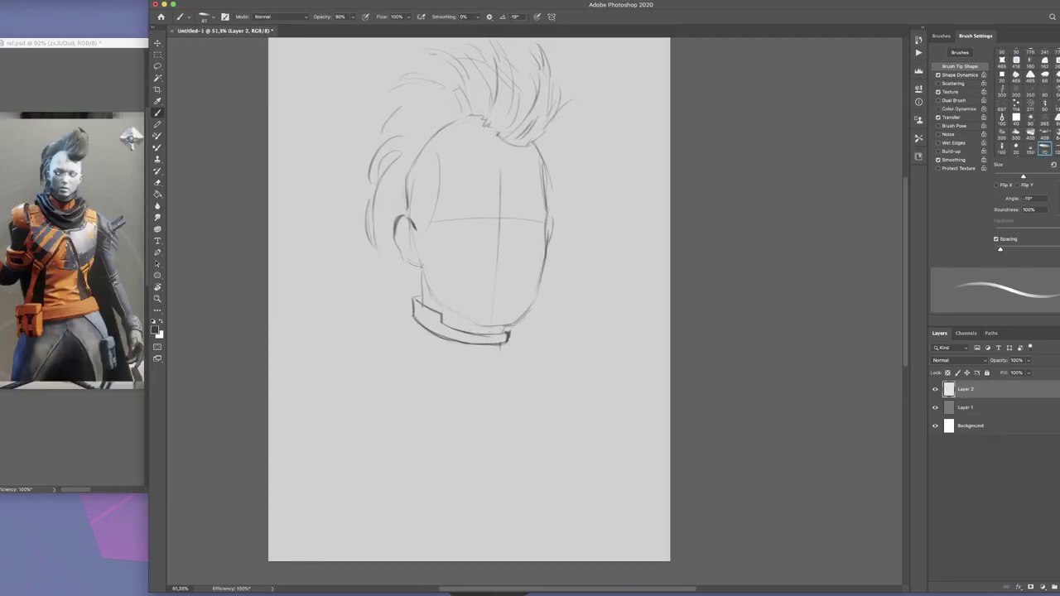
Darken the jawline below the near ear and adjust the collar's position with a lassoed Free Transform
scroll(444, 310, "up", 2)
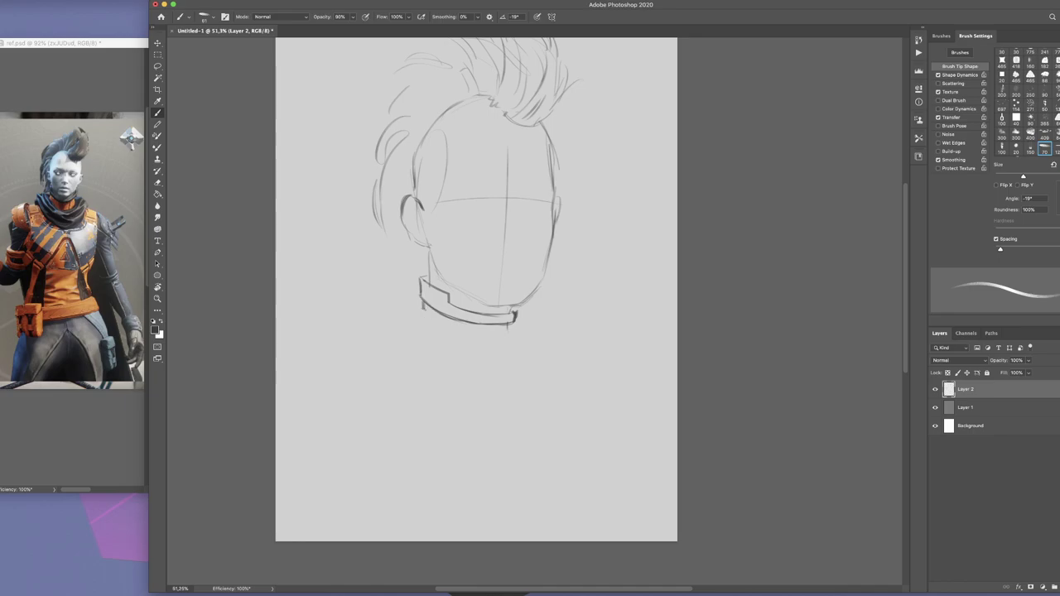
scroll(487, 363, "right", 1)
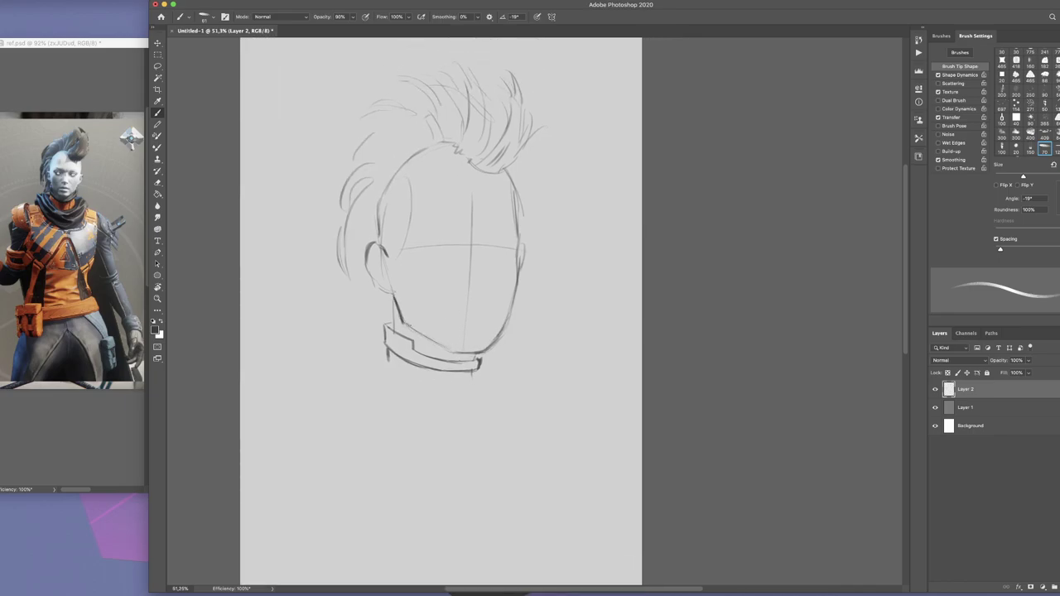
key("l")
mouse_move(393, 299)
left_mouse_down()
mouse_move(501, 366)
mouse_move(458, 366)
left_mouse_up()
key("ctrl+t")
key("Return")
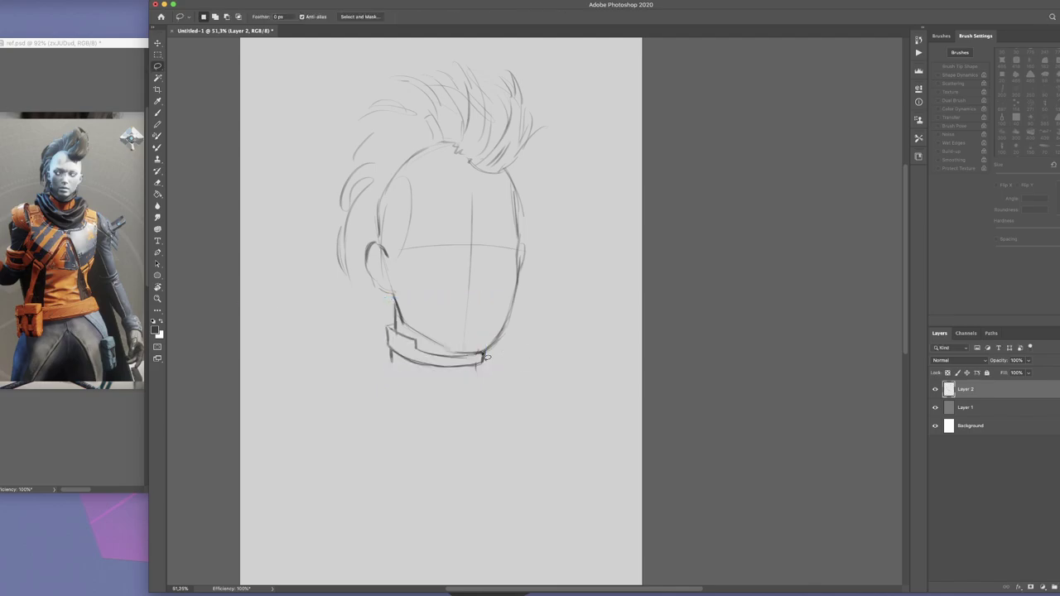
Clean up the lines below the collar, add its vertical seams and start the scarf's upper edge
key("b")
scroll(490, 349, "up", 1)
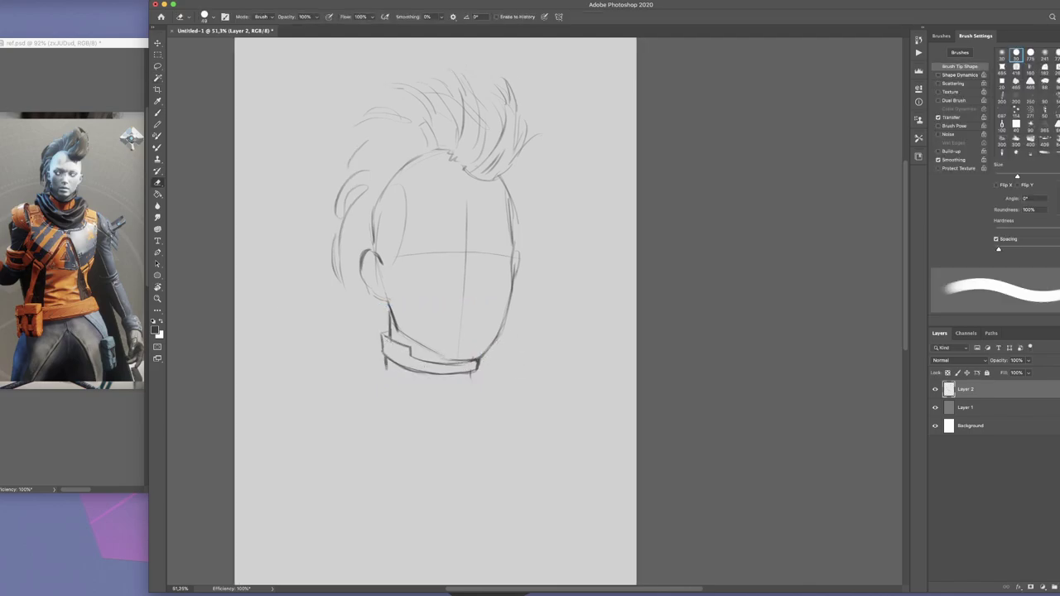
scroll(438, 312, "left", 1)
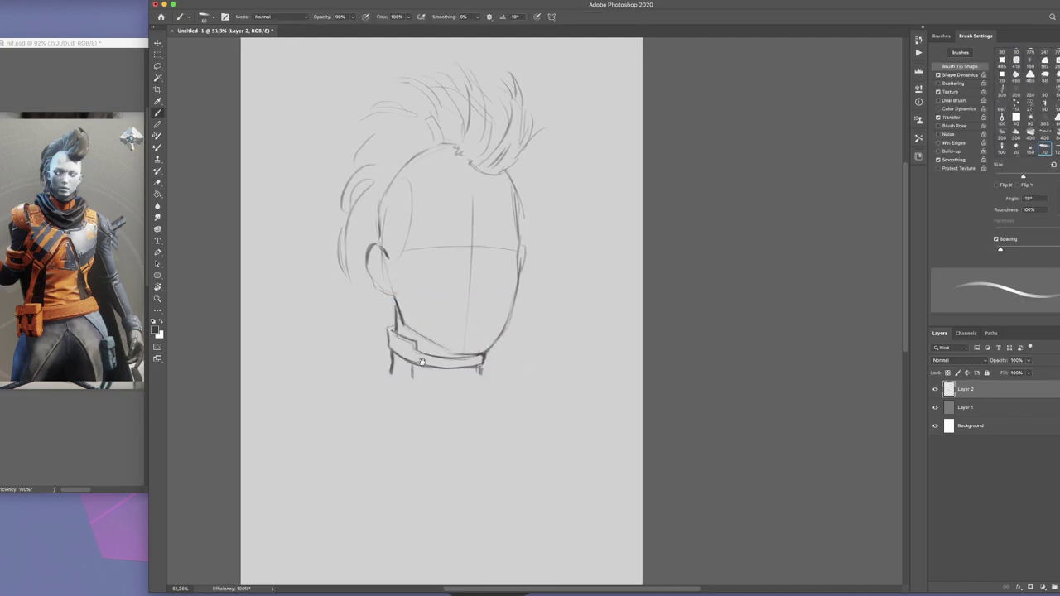
scroll(476, 370, "down", 2)
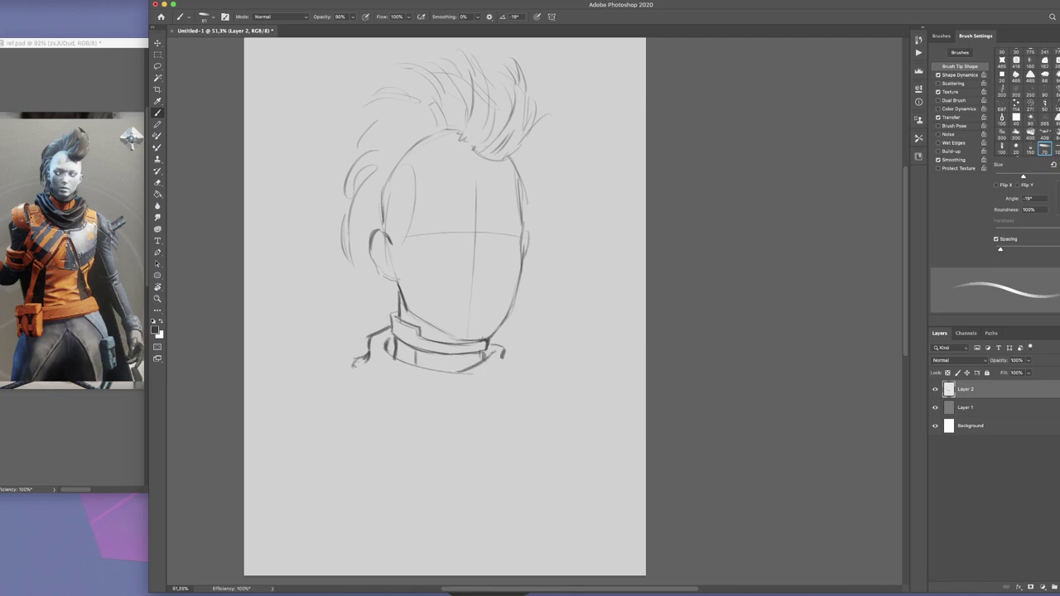
scroll(452, 309, "left", 2)
Draw the scarf's folds and lower edge around the neck, mirroring the canvas to check the shape
left_click_drag(473, 375, 518, 397)
left_click_drag(406, 404, 525, 412)
left_click_drag(384, 419, 533, 396)
key("ctrl+shift+h")
left_click_drag(410, 392, 488, 383)
scroll(437, 314, "down", 2)
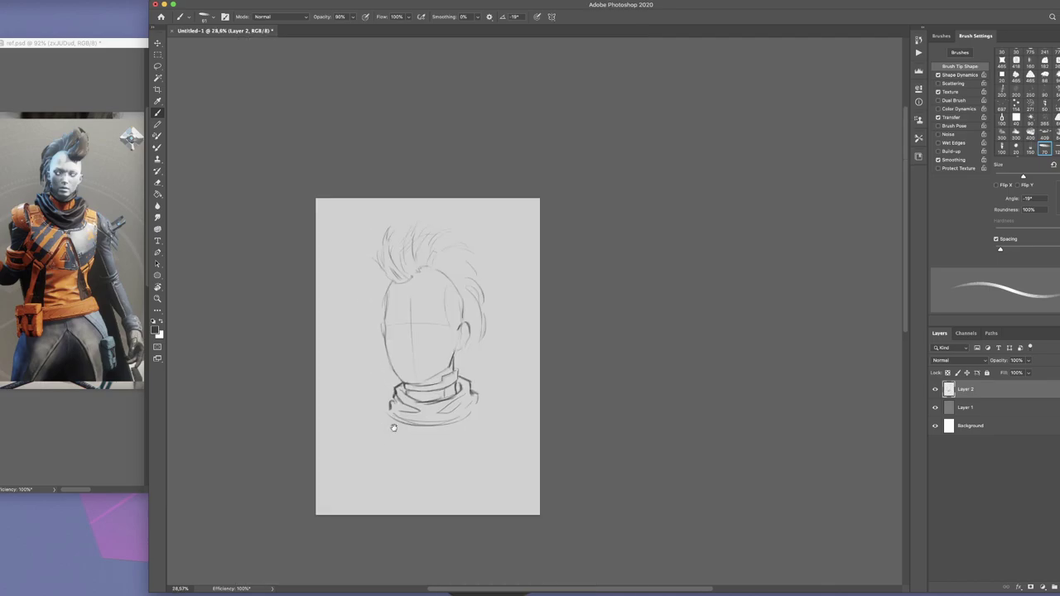
Sketch the shoulder lines on both sides of the scarf, with the armor edge on the near shoulder
scroll(437, 315, "up", 3)
left_click_drag(449, 445, 517, 372)
mouse_move(518, 373)
left_mouse_down()
mouse_move(459, 431)
mouse_move(573, 385)
mouse_move(509, 452)
left_mouse_up()
left_click_drag(298, 426, 343, 365)
scroll(429, 496, "down", 2)
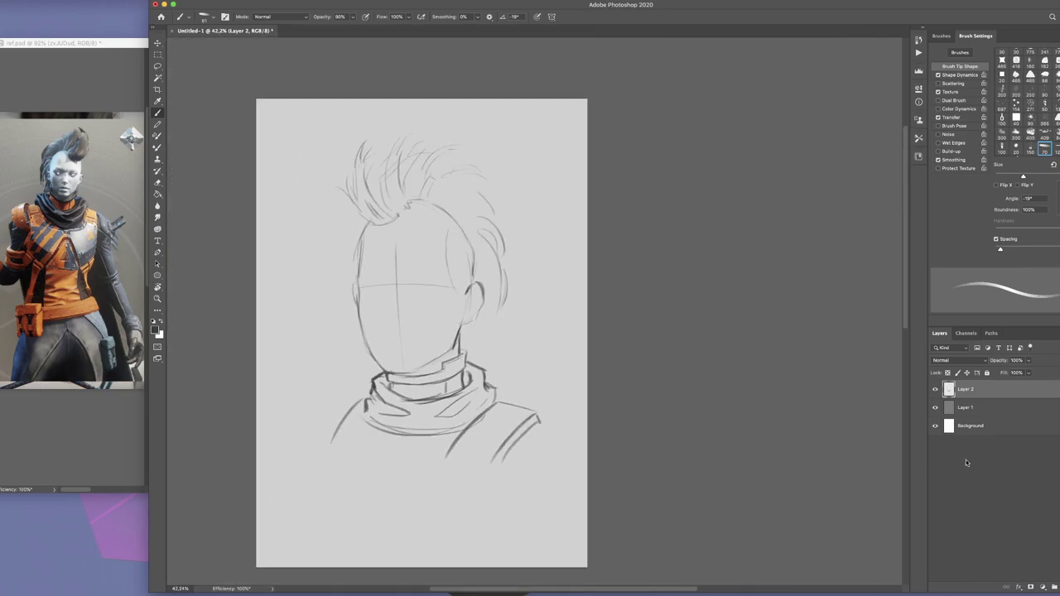
Darken the far side of the face, erase the vertical guideline and show the close-up portrait in ref.psd
scroll(429, 497, "left", 1)
scroll(451, 321, "up", 2)
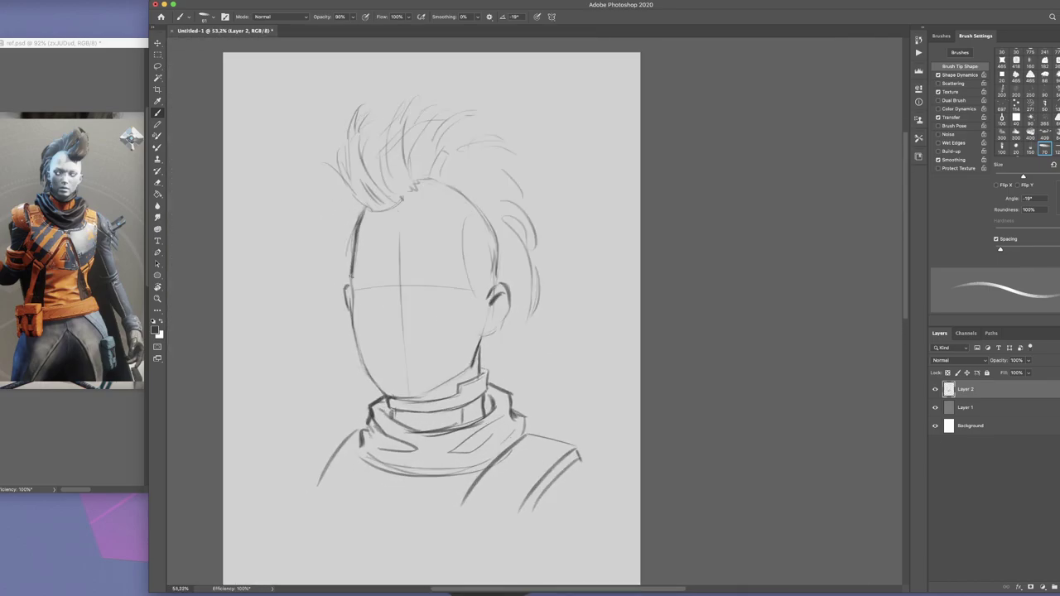
right_click(437, 271)
key("Escape")
scroll(438, 307, "left", 1)
scroll(73, 248, "up", 3)
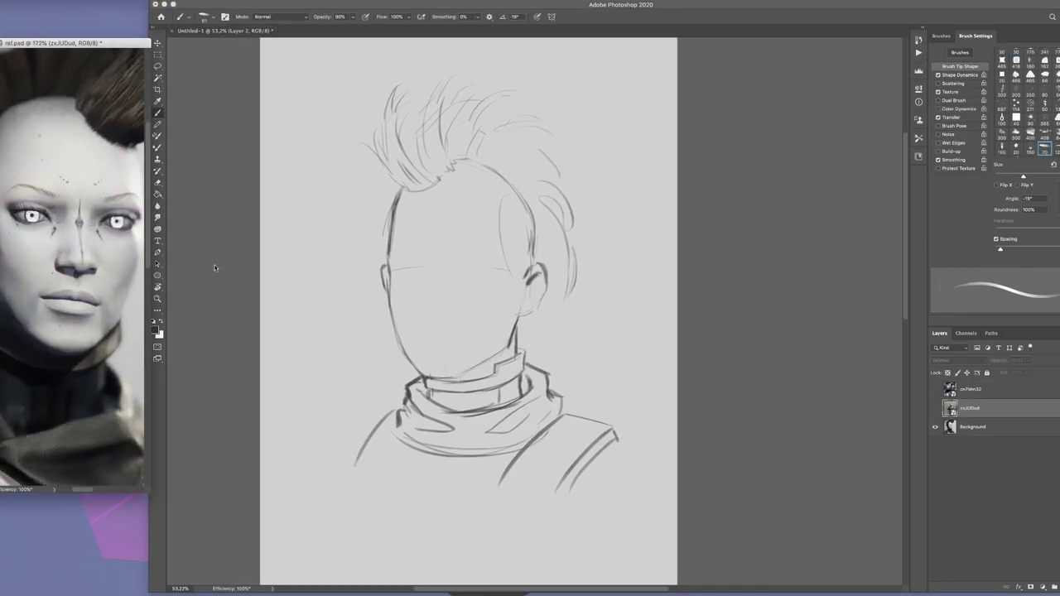
Flip the canvas horizontally and sketch both eyebrows along the horizontal guideline
key("h")
scroll(464, 249, "up", 2)
scroll(463, 249, "right", 1)
scroll(455, 286, "down", 1)
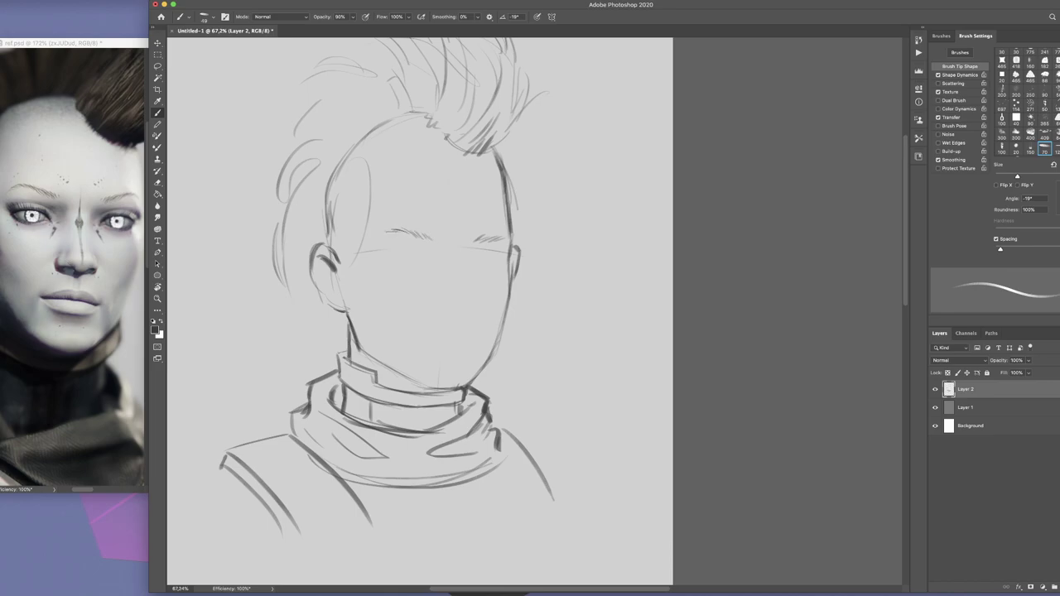
Refine the shape of the head sketch with the Liquify filter and apply it
scroll(485, 244, "down", 10)
left_click(155, 1)
left_click(170, 66)
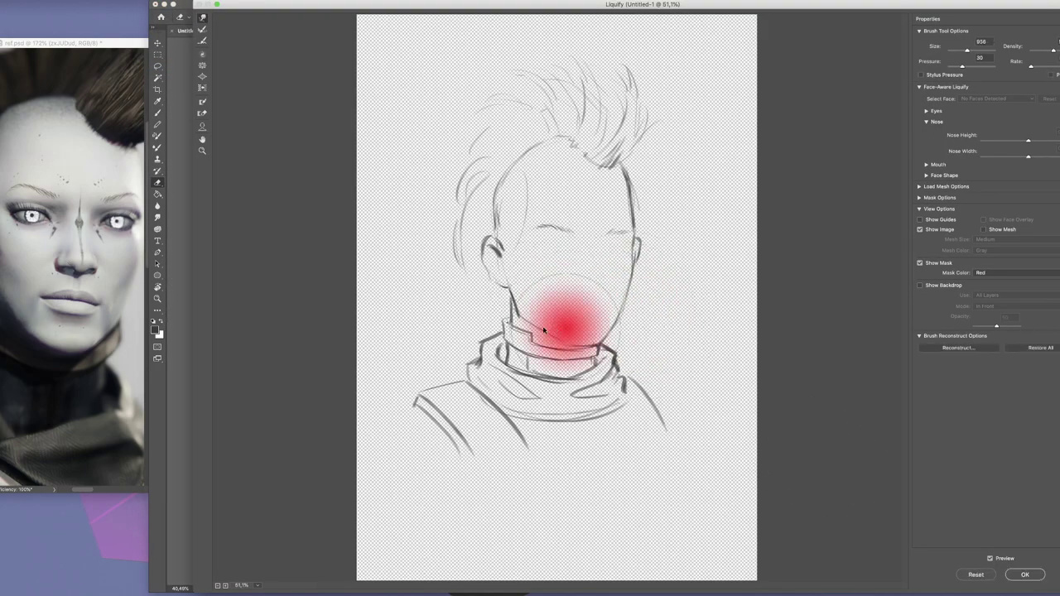
key("Return")
Save the drawing as Untitled-1.psd
scroll(480, 243, "up", 3)
key("ctrl+s")
key("Return")
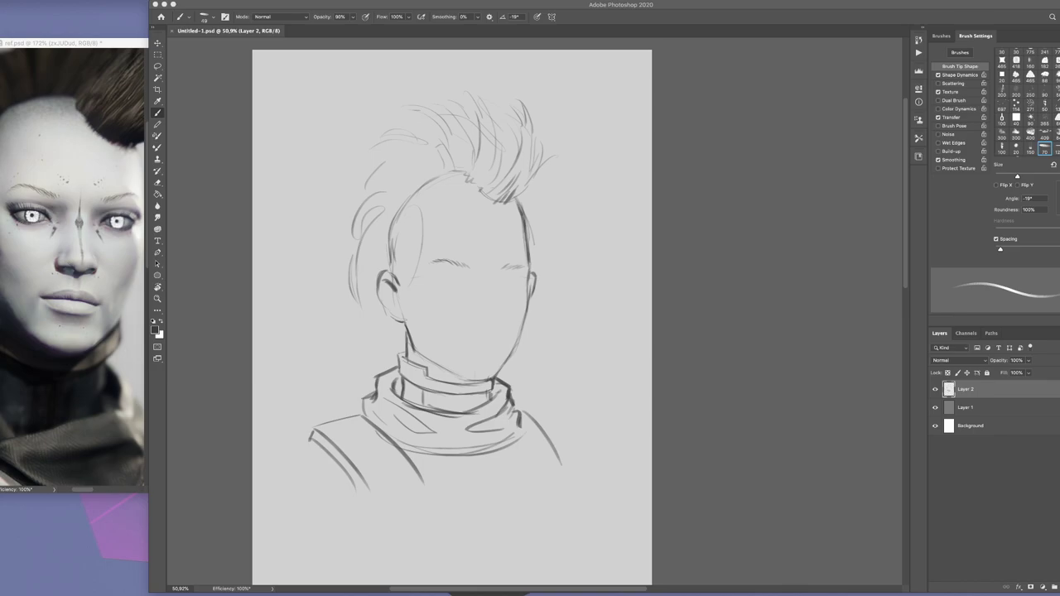
Try a brush stroke beside the hair, undo it and set the brush opacity to 89%
left_click_drag(291, 123, 378, 90)
key("cmd+z")
key("8")
key("5")
scroll(373, 140, "up", 5)
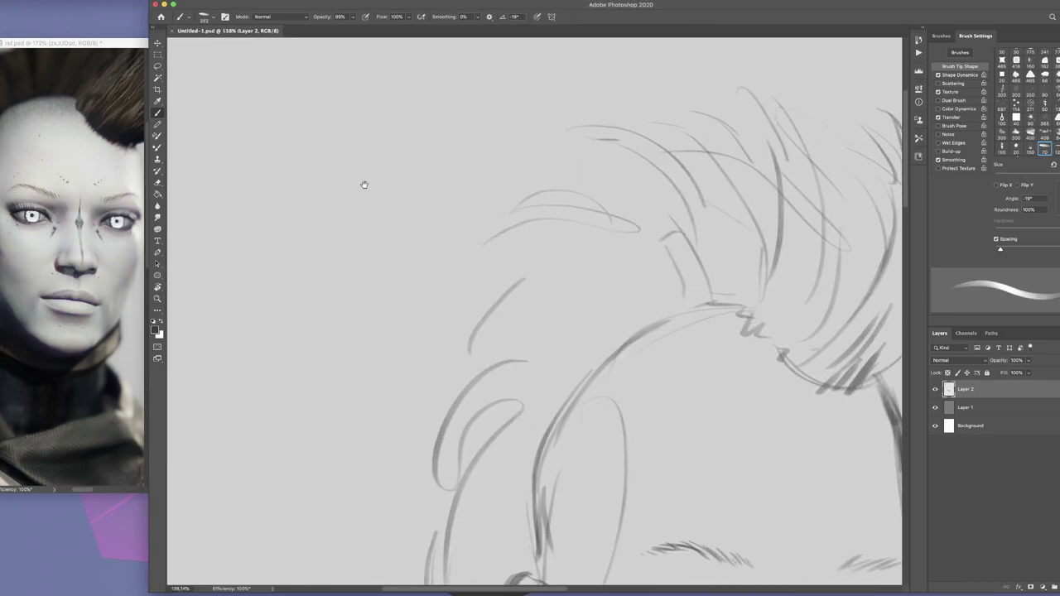
Try several large brush strokes on the empty area beside the hair and review the brush's Transfer settings
left_click_drag(295, 134, 389, 273)
key("super+z")
left_click_drag(296, 108, 239, 354)
key("super+z")
left_click(950, 116)
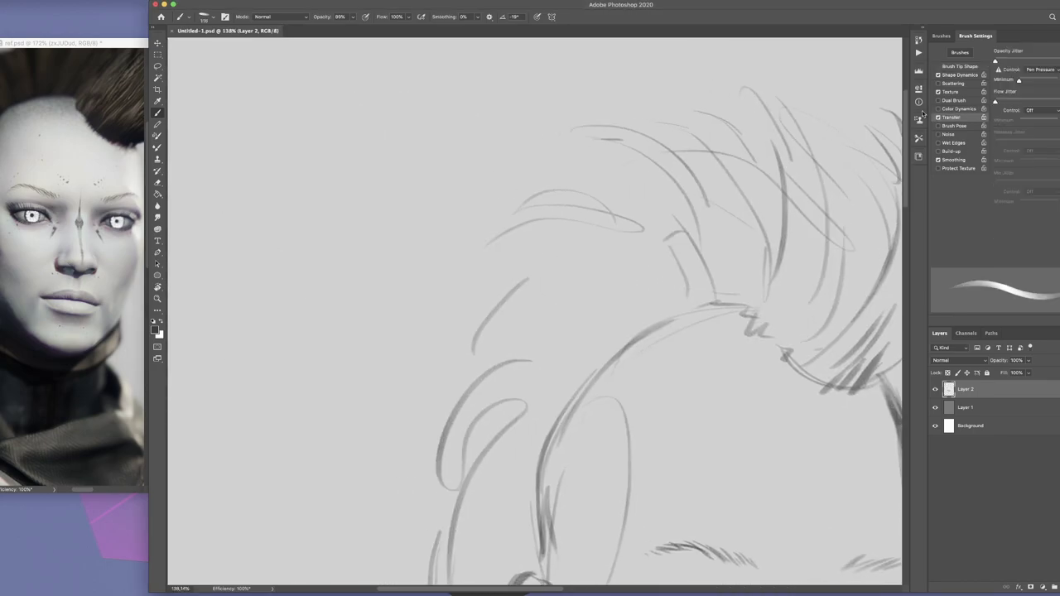
left_click_drag(248, 170, 450, 225)
key("super+z")
left_click_drag(273, 207, 489, 99)
key("super+z")
key("super+z")
mouse_move(307, 107)
left_mouse_down()
mouse_move(272, 324)
mouse_move(431, 107)
left_mouse_up()
key("super+z")
left_click_drag(378, 220, 407, 232)
key("super+z")
Add darker curved strands to the hair behind the top of the head
scroll(282, 58, "down", 5)
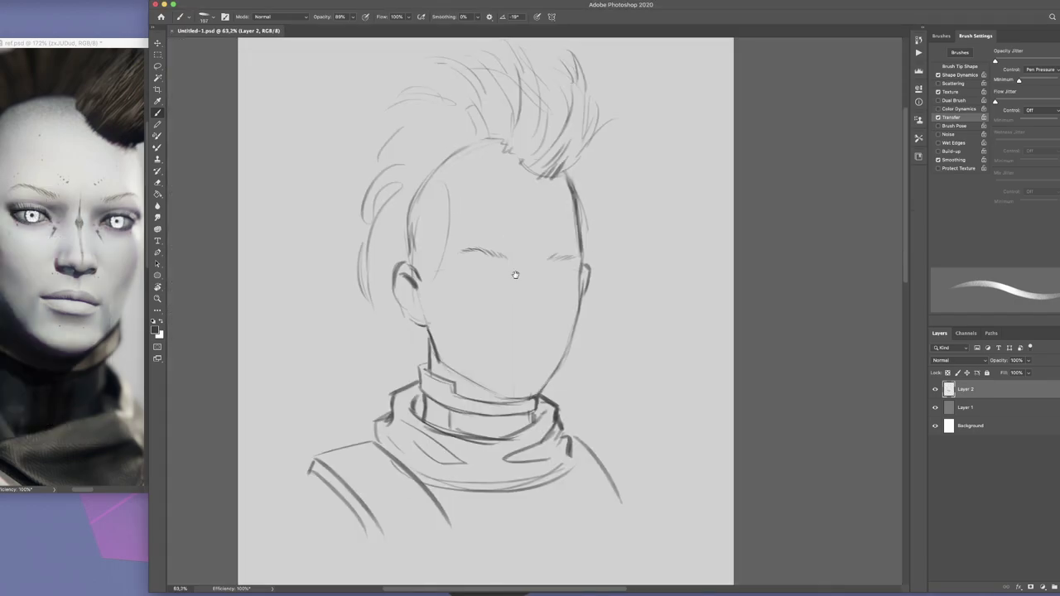
left_click_drag(356, 176, 416, 146)
left_click_drag(358, 195, 381, 155)
left_click_drag(386, 157, 430, 144)
left_click_drag(374, 186, 418, 172)
mouse_move(396, 183)
left_mouse_down()
mouse_move(439, 168)
mouse_move(442, 142)
left_mouse_up()
Flip the canvas and start both eyes below the brows, outlining the far eye's lids
scroll(447, 165, "right", 2)
scroll(481, 171, "up", 3)
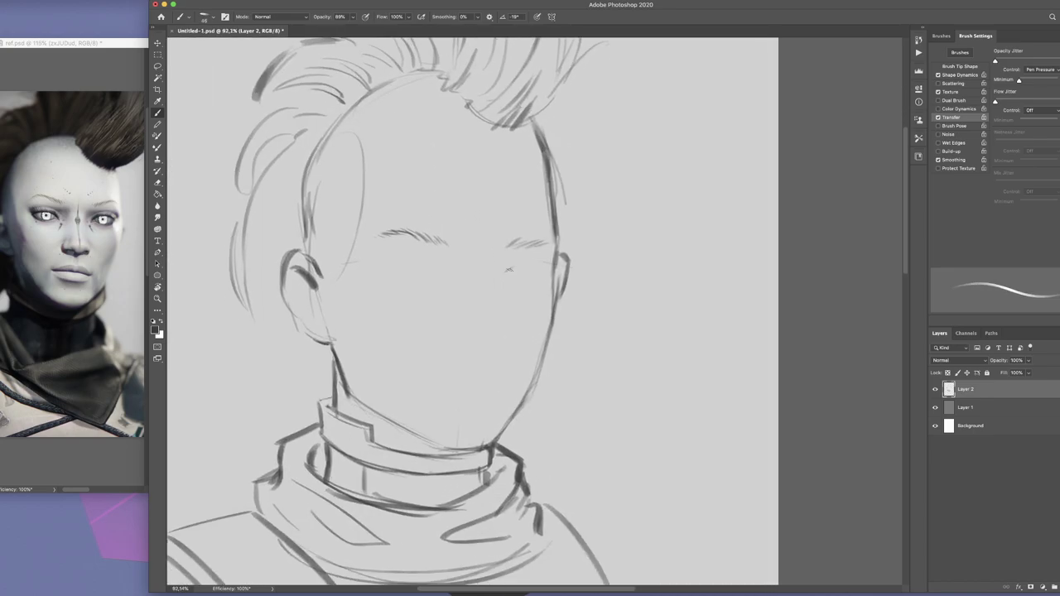
key("h")
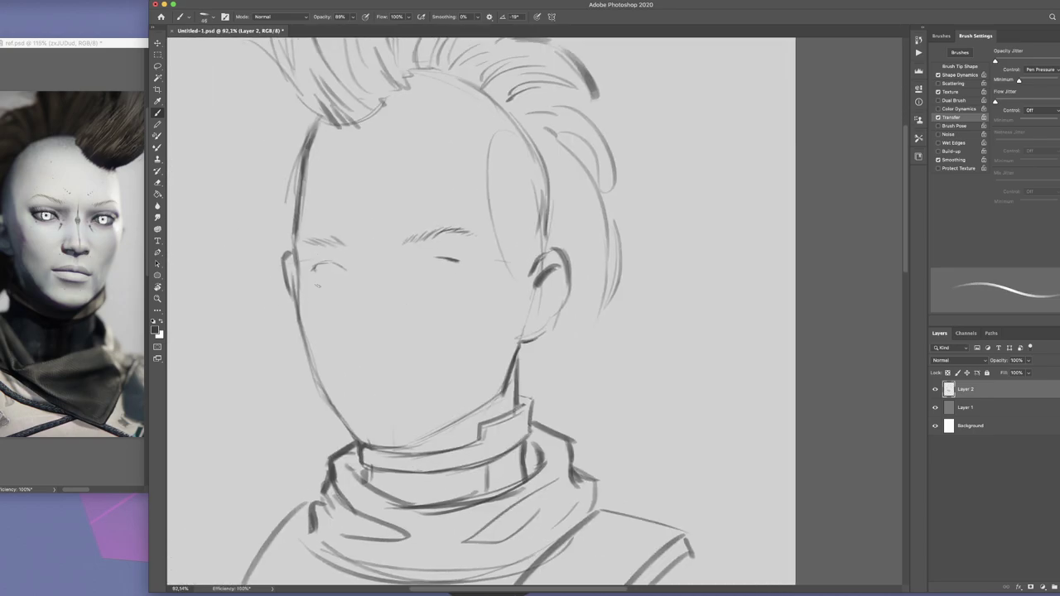
left_click_drag(318, 267, 348, 261)
scroll(348, 265, "left", 1)
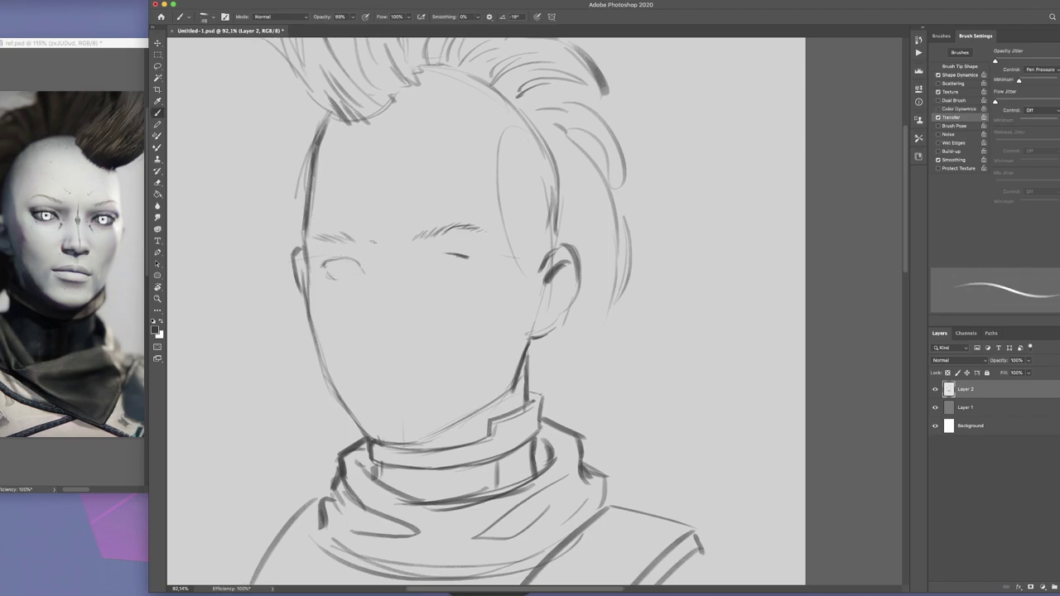
Select the near eyebrow with the Lasso and adjust its placement
key("l")
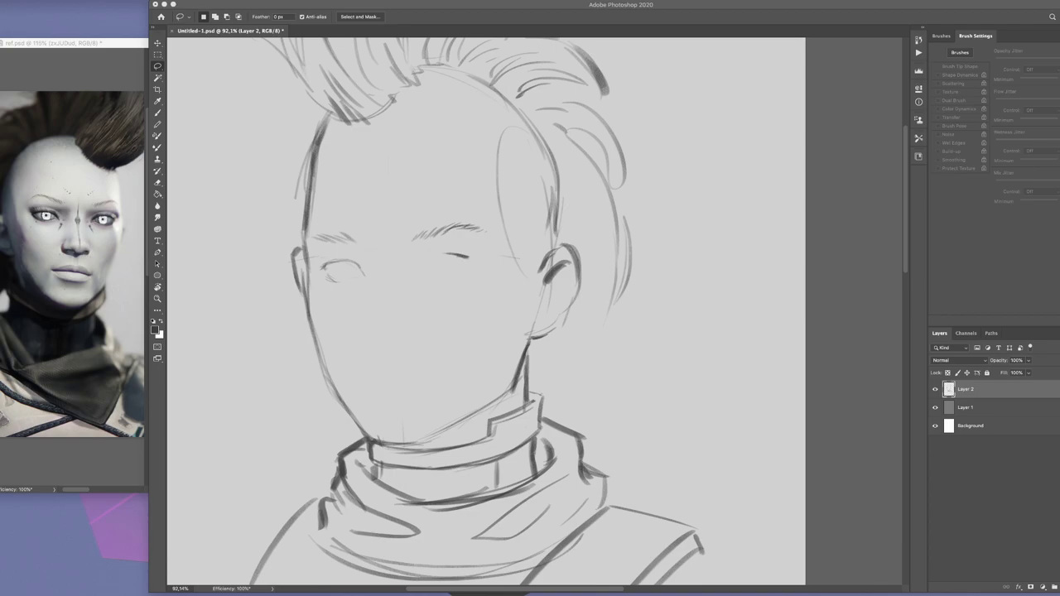
key("b")
scroll(425, 217, "down", 1)
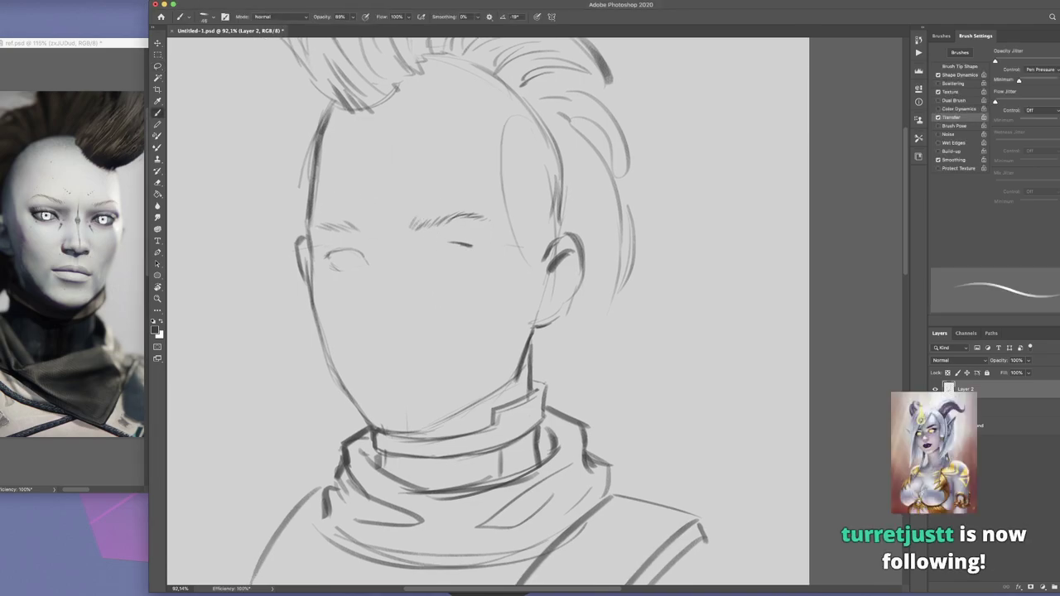
Thicken both eyebrows with short strokes, darken the far eye's upper lid and add its iris
scroll(310, 257, "down", 3)
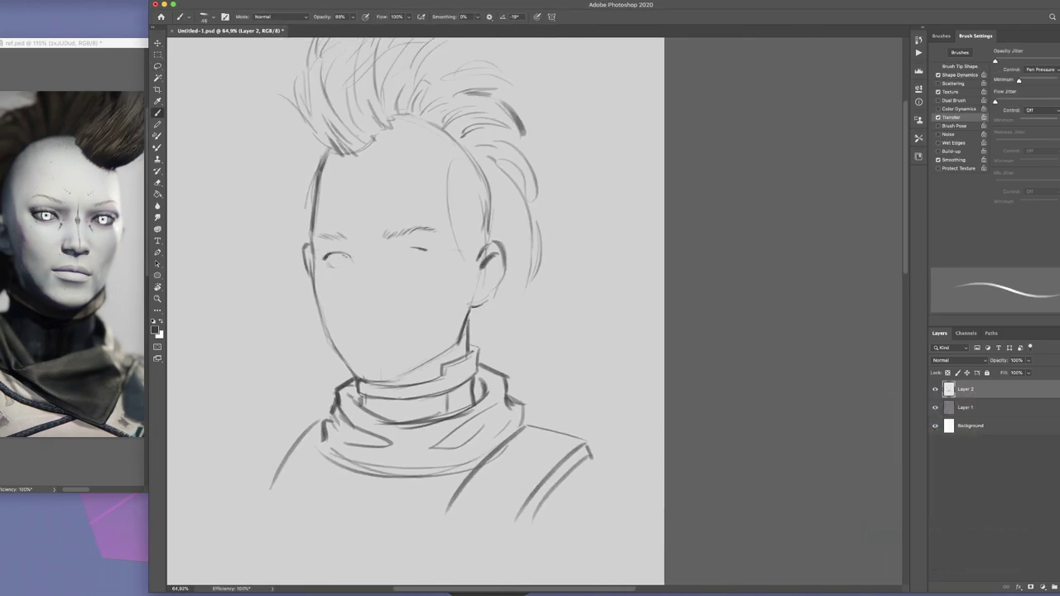
scroll(414, 290, "left", 1)
left_click_drag(389, 235, 419, 232)
left_click_drag(323, 239, 341, 236)
scroll(311, 191, "up", 3)
Clean up the far eye and the marks around it with a smaller eraser
key("e")
key("bracketleft")
key("bracketleft")
key("bracketleft")
key("bracketleft")
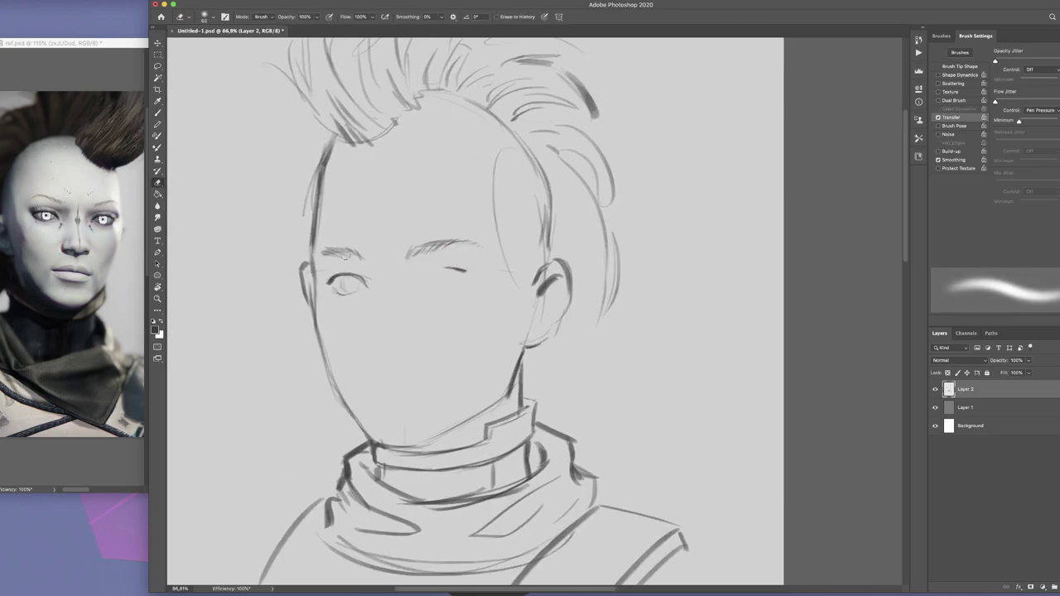
scroll(411, 259, "up", 1)
scroll(411, 259, "left", 1)
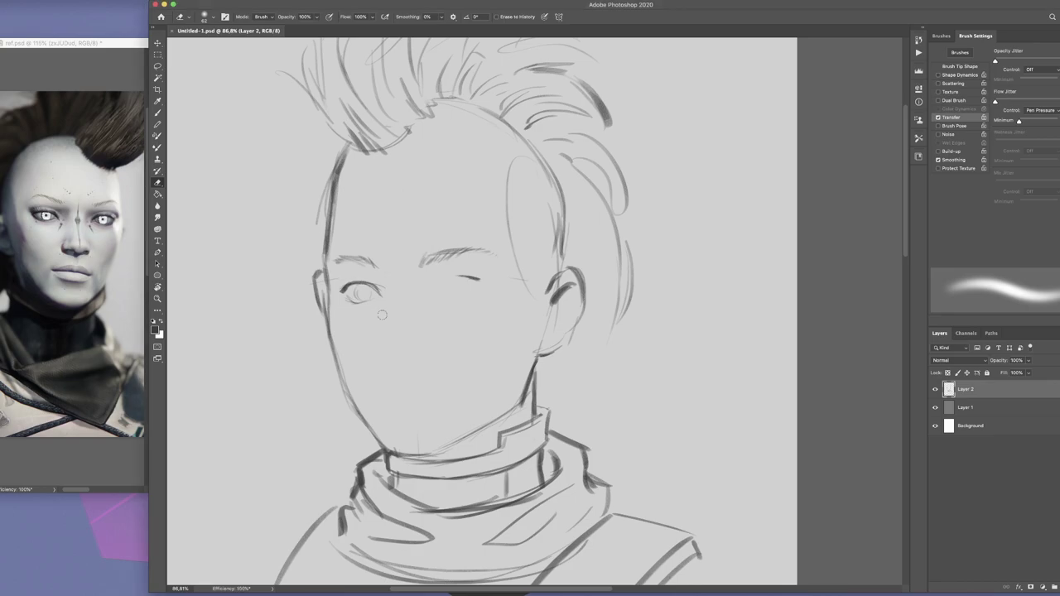
Sketch the near eye's inner corner and the far eye's outer lashes, and place the first nostril mark
scroll(343, 236, "down", 3)
key("b")
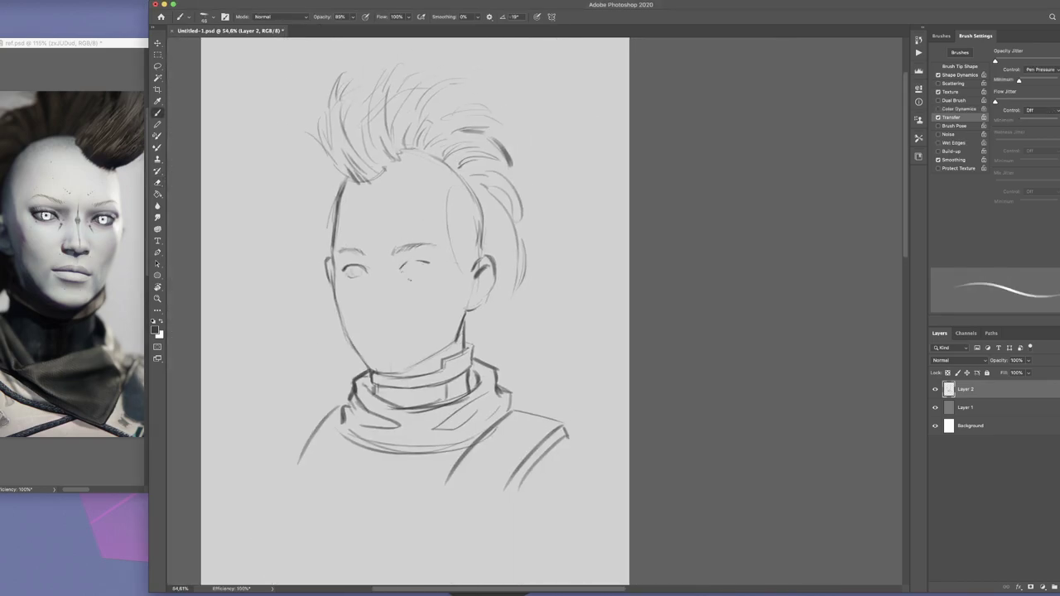
scroll(402, 296, "up", 2)
scroll(461, 311, "right", 2)
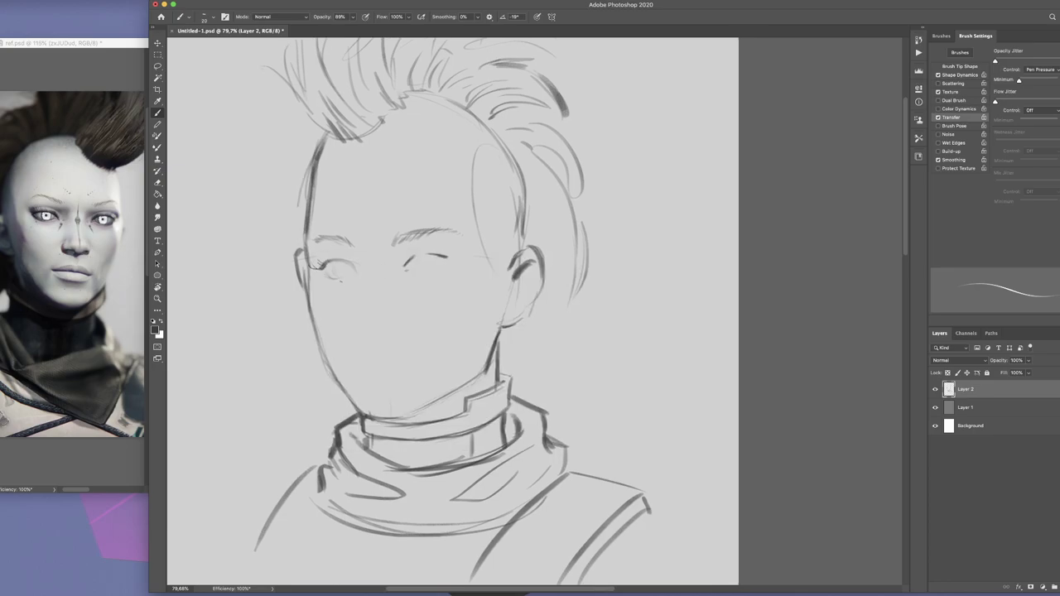
scroll(461, 312, "down", 1)
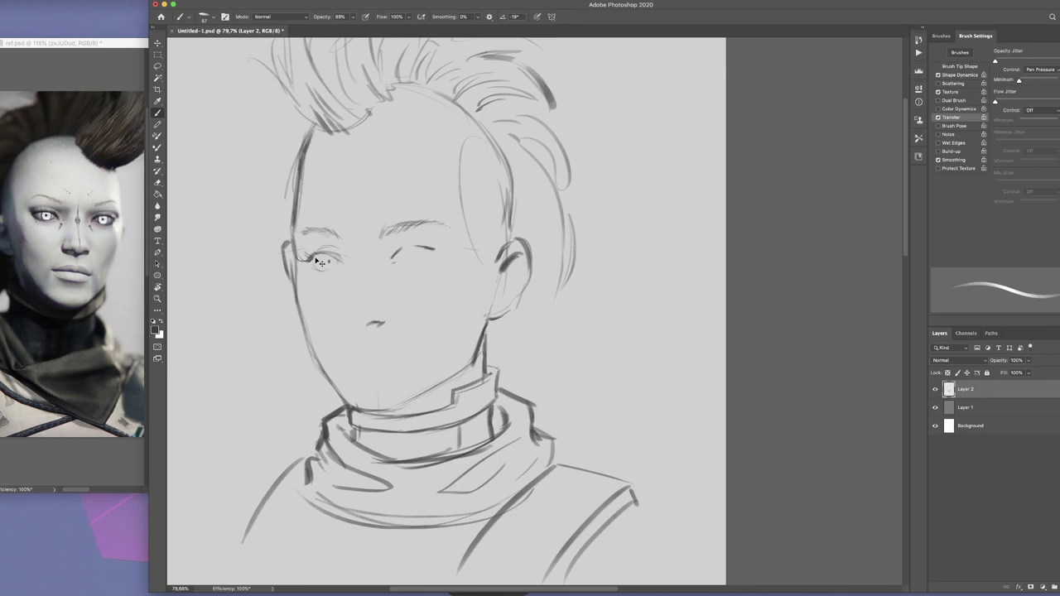
left_click_drag(407, 267, 401, 286)
key("h")
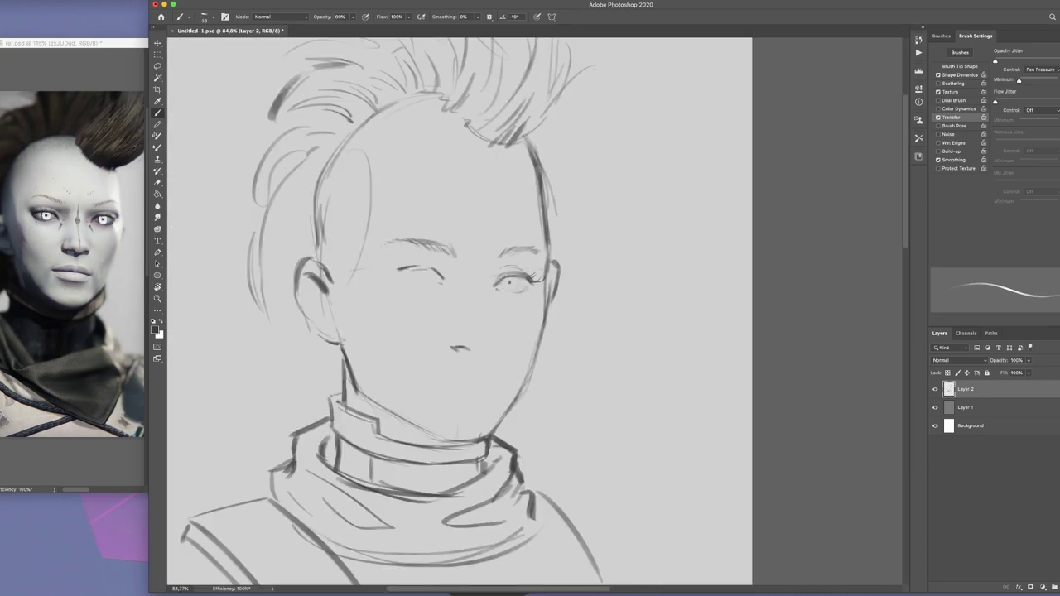
Select the far eye and adjust its placement and shape with Free Transform
scroll(460, 312, "left", 6)
left_click_drag(482, 219, 585, 265)
key("ctrl+t")
mouse_move(516, 241)
left_mouse_down()
mouse_move(508, 237)
mouse_move(611, 270)
left_mouse_up()
key("Return")
scroll(508, 236, "right", 3)
key("ctrl+t")
right_click(581, 250)
left_click(600, 308)
right_click(582, 263)
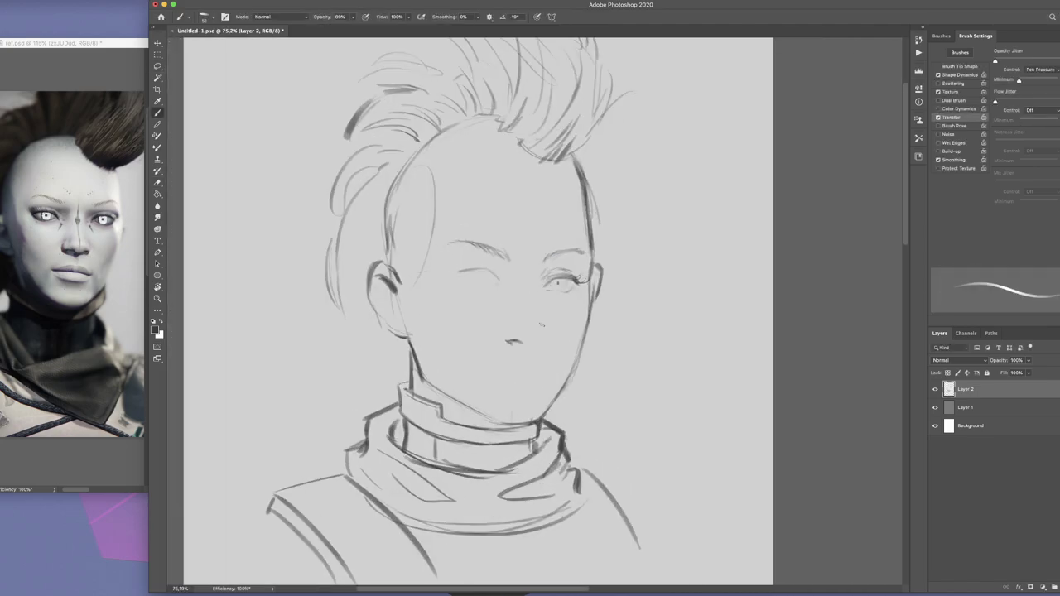
Reposition the nostril mark with the Lasso and Free Transform, and draw the far nostril
key("l")
left_click_drag(497, 330, 498, 331)
key("ctrl+t")
key("Return")
key("b")
scroll(476, 313, "up", 3)
scroll(476, 313, "up", 1)
scroll(475, 311, "down", 1)
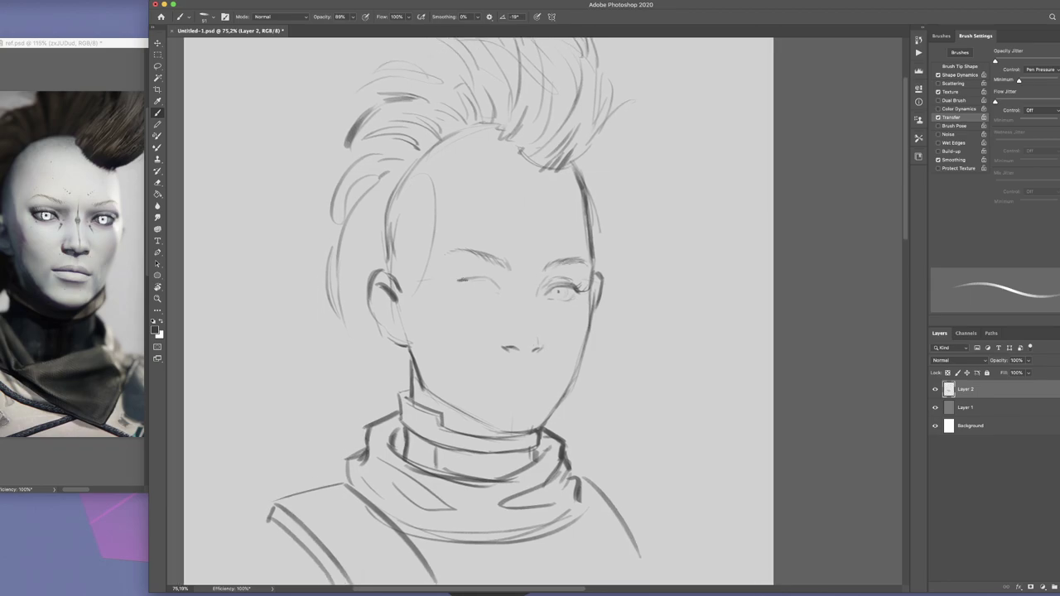
Draw the near eye's lids, lashes and iris, and sketch the side line of the nose
key("super+0")
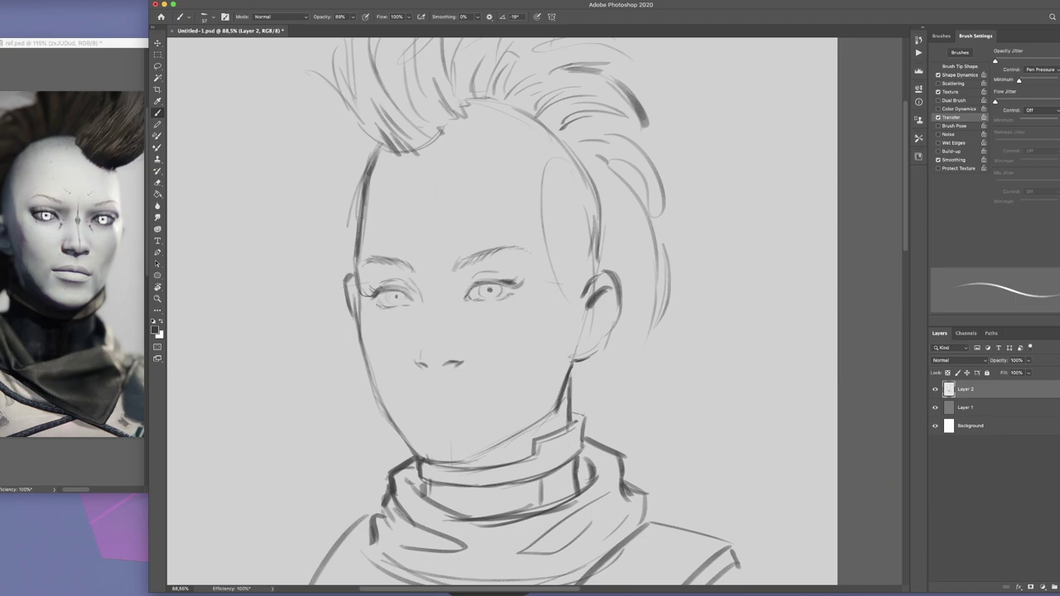
key("super+0")
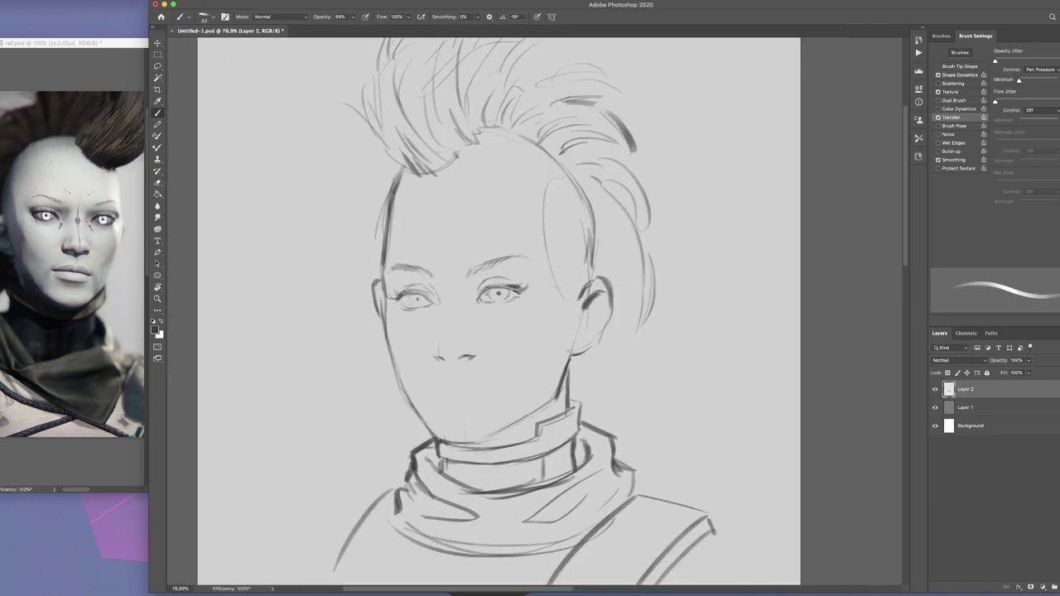
key("super+z")
scroll(513, 310, "down", 2)
scroll(514, 311, "left", 2)
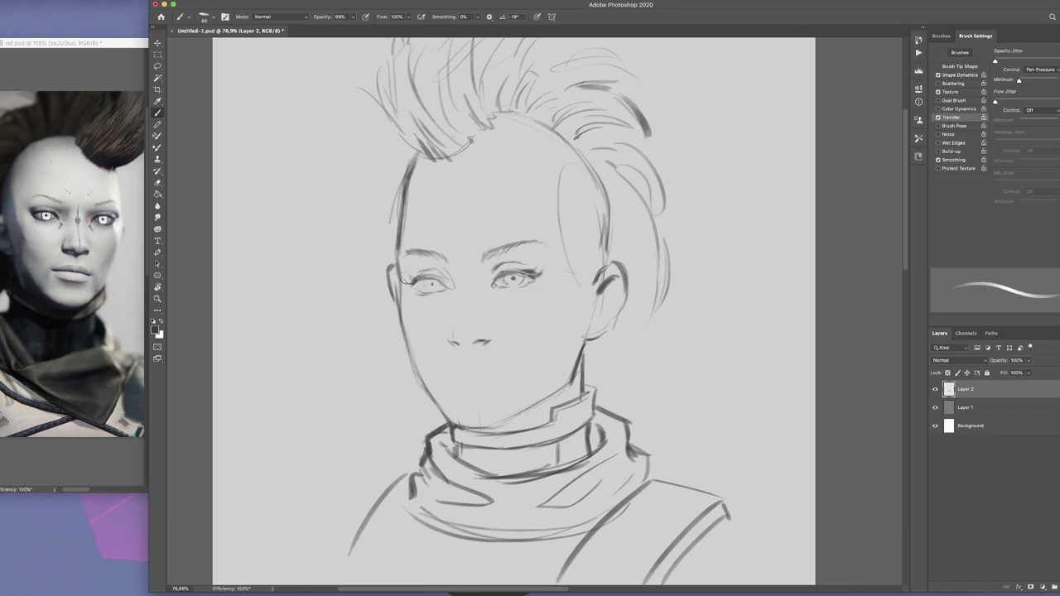
key("super+0")
scroll(497, 314, "up", 2)
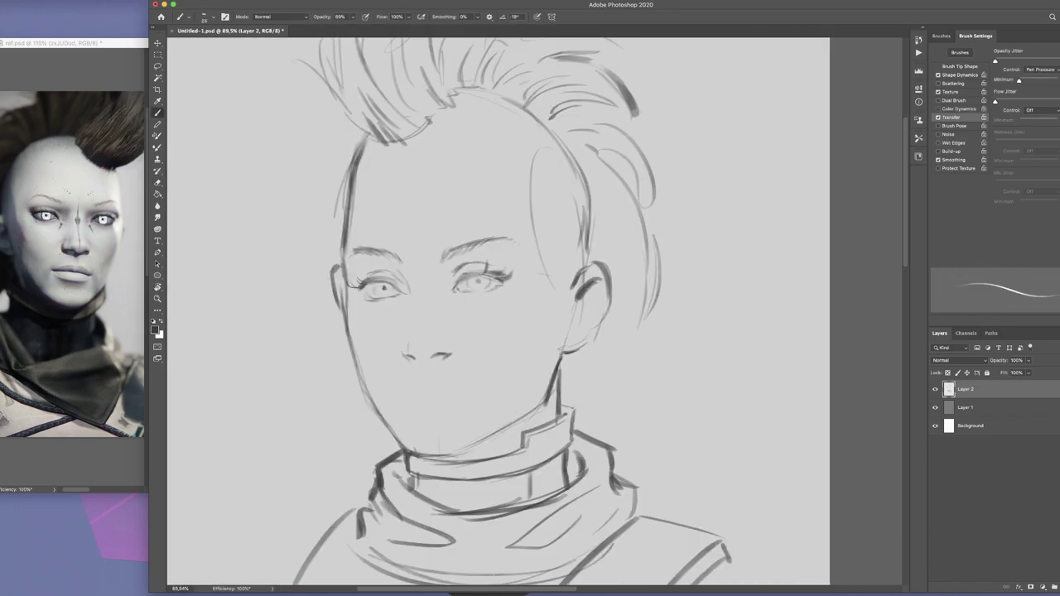
Shade the upper eyelids and inner eye sockets in light gray with a larger brush
key("bracketright")
key("bracketright")
key("bracketright")
key("bracketright")
key("bracketright")
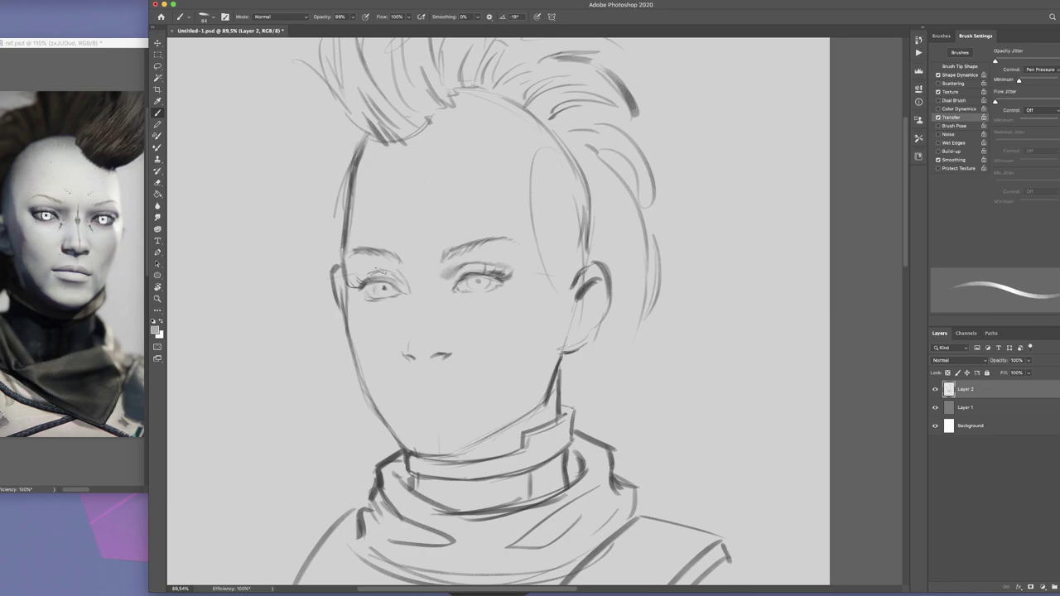
key("bracketleft")
key("bracketleft")
key("bracketleft")
key("bracketleft")
key("bracketleft")
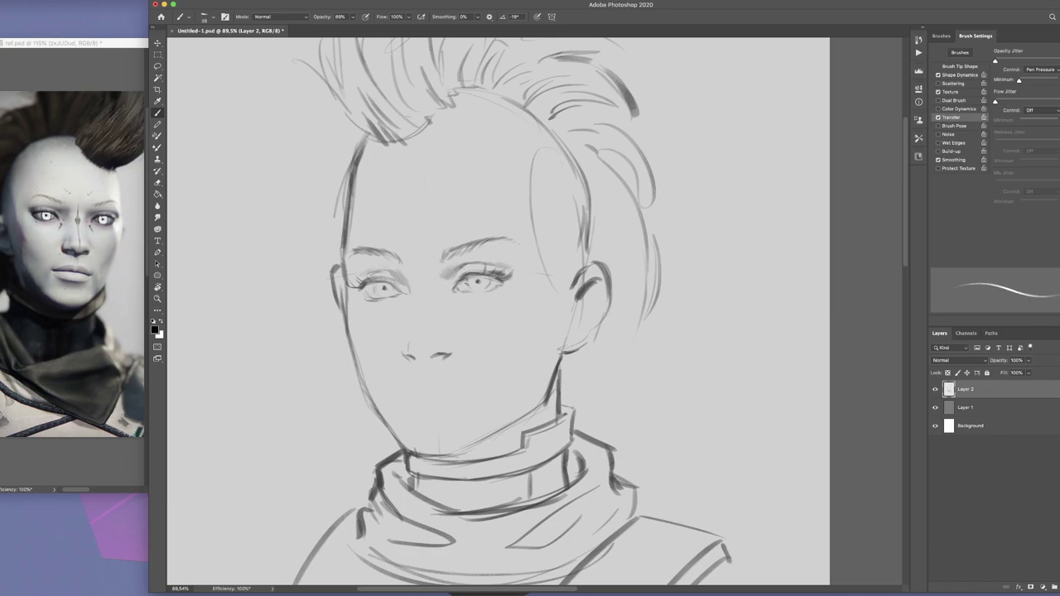
Shade the side and underside of the nose and place a soft gray tone for the mouth
key("super+0")
scroll(463, 288, "up", 2)
key("x")
key("bracketright")
key("bracketright")
key("bracketright")
mouse_move(436, 351)
left_mouse_down()
mouse_move(470, 349)
mouse_move(448, 371)
left_mouse_up()
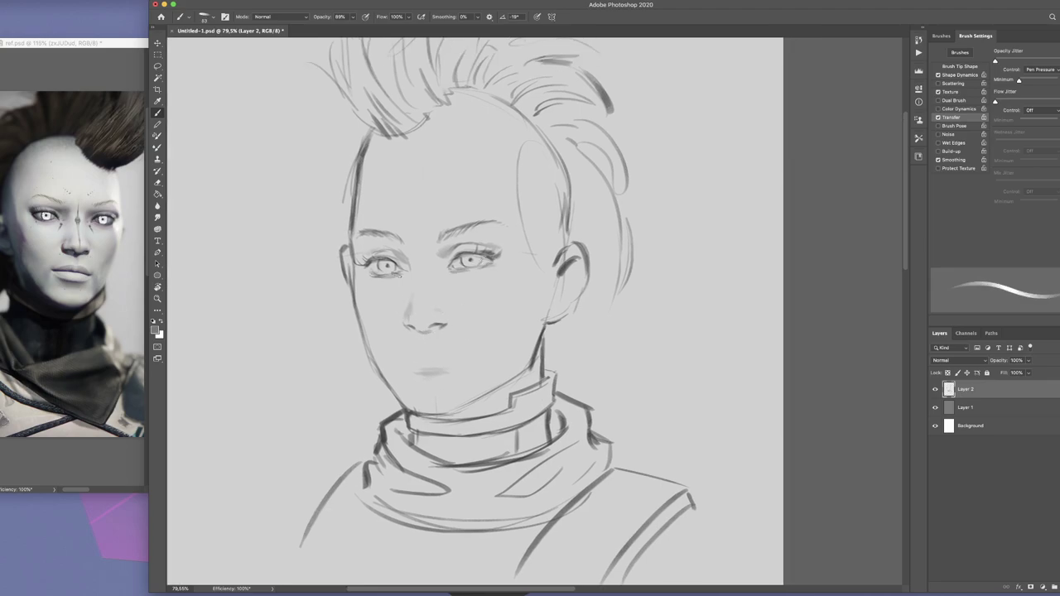
scroll(475, 311, "left", 3)
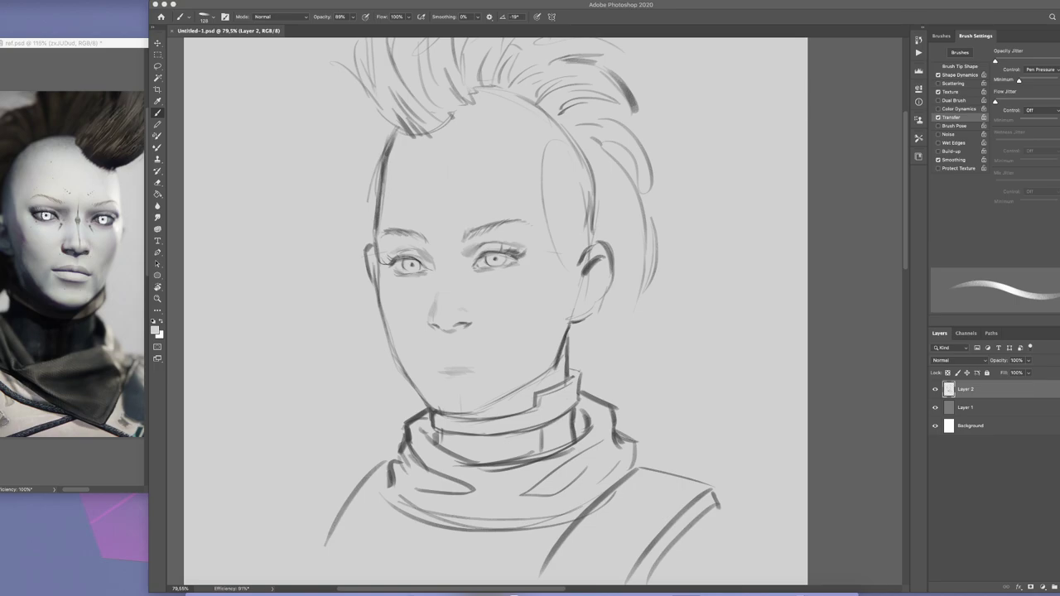
Set Layer 2 to Multiply and merge Layer 1 into the Background as a gray backdrop
key("ctrl+minus")
left_click(959, 360)
left_click(952, 389)
key("ctrl+plus")
key("e")
key("ctrl+e")
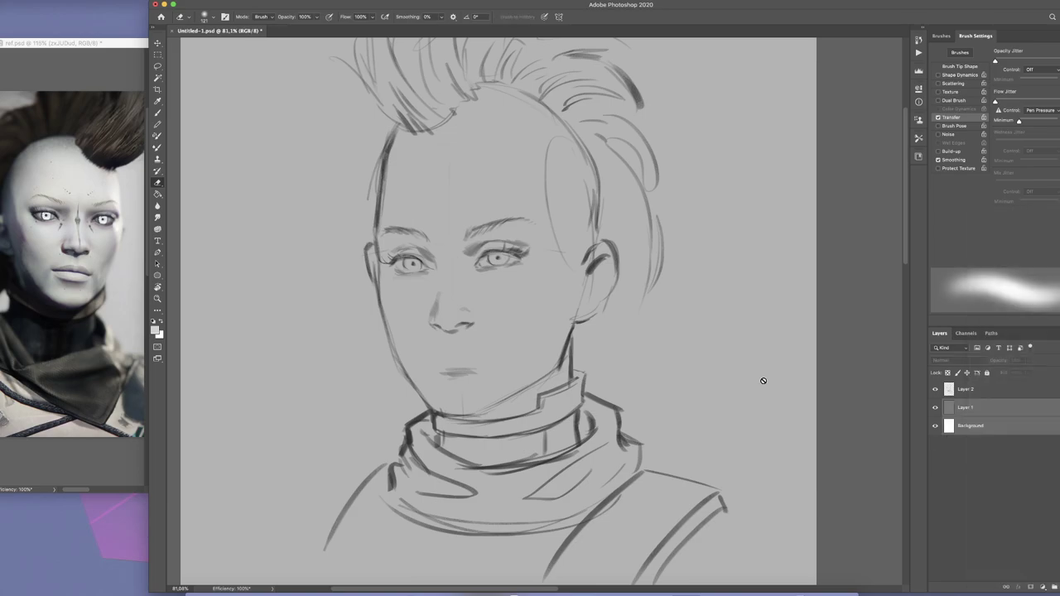
Mirror the canvas, add a new layer above the sketch and block in the lips' tone with a large brush
key("h")
scroll(494, 263, "down", 1)
key("b")
right_click(494, 263)
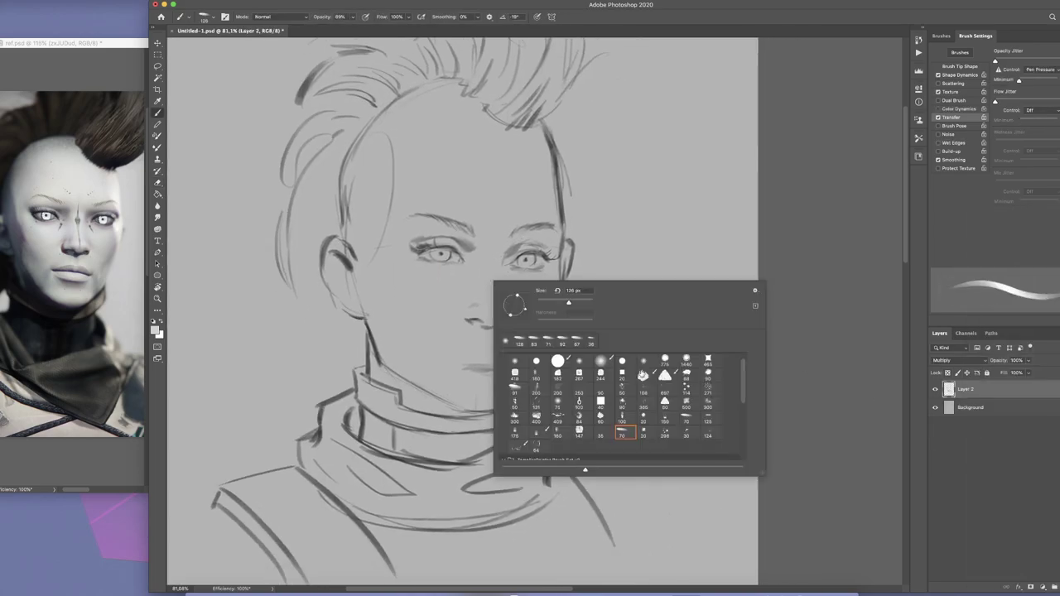
key("Escape")
scroll(494, 263, "down", 1)
key("bracketright")
key("bracketright")
key("bracketright")
key("ctrl+shift+alt+n")
key("8")
left_click_drag(461, 341, 519, 341)
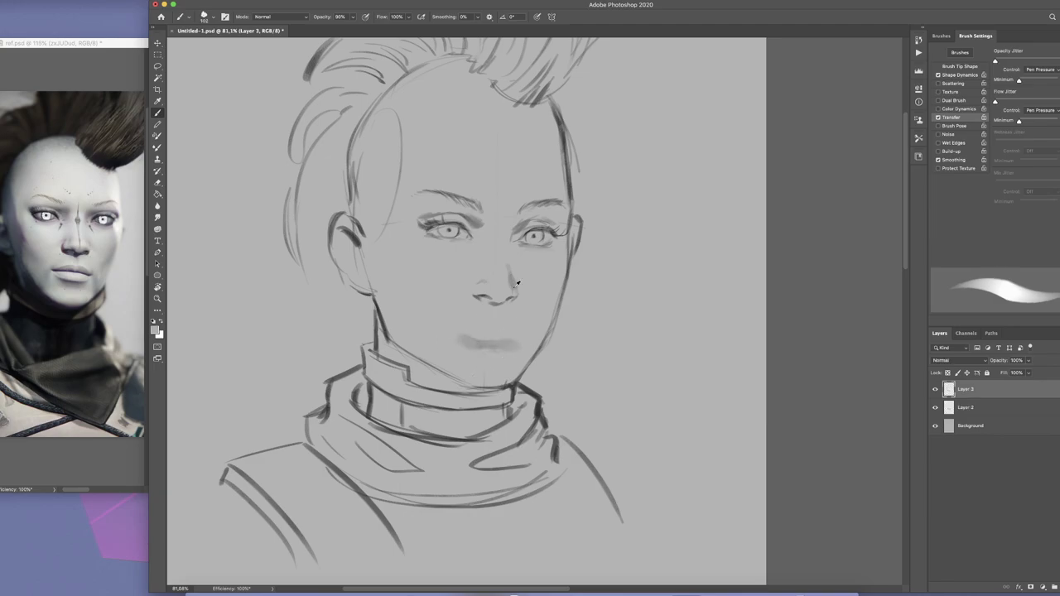
Mark both corners of the mouth and reinforce the nose shading with a smaller brush
key("bracketleft")
key("bracketleft")
key("bracketleft")
key("bracketleft")
key("bracketleft")
scroll(517, 336, "up", 3)
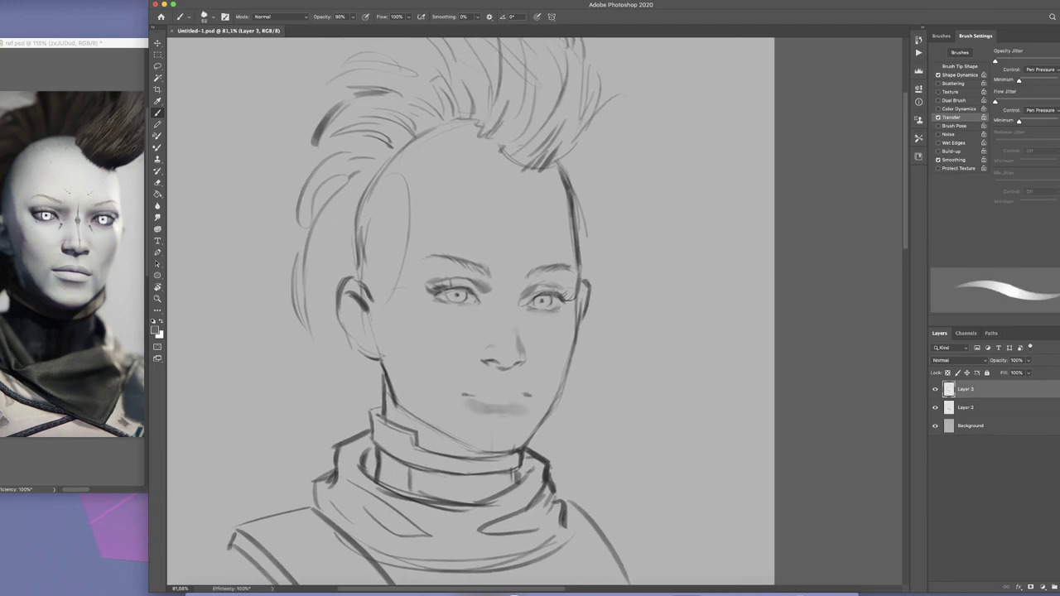
scroll(663, 367, "down", 2)
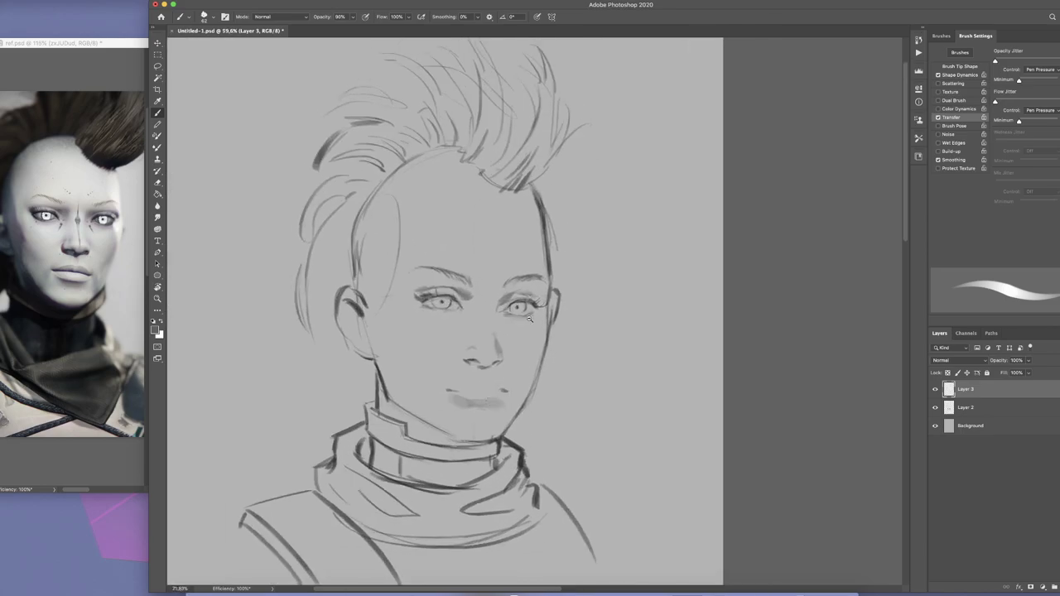
Paint both irises white around the pupils to give them the reference's glowing look
scroll(457, 307, "up", 5)
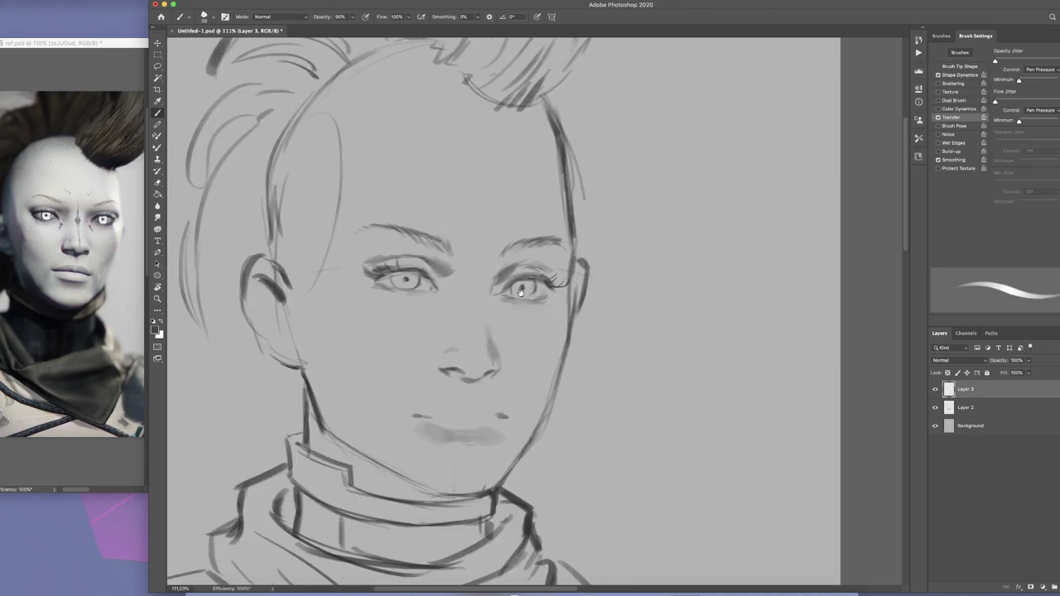
mouse_move(396, 303)
left_mouse_down()
mouse_move(381, 301)
mouse_move(389, 305)
left_mouse_up()
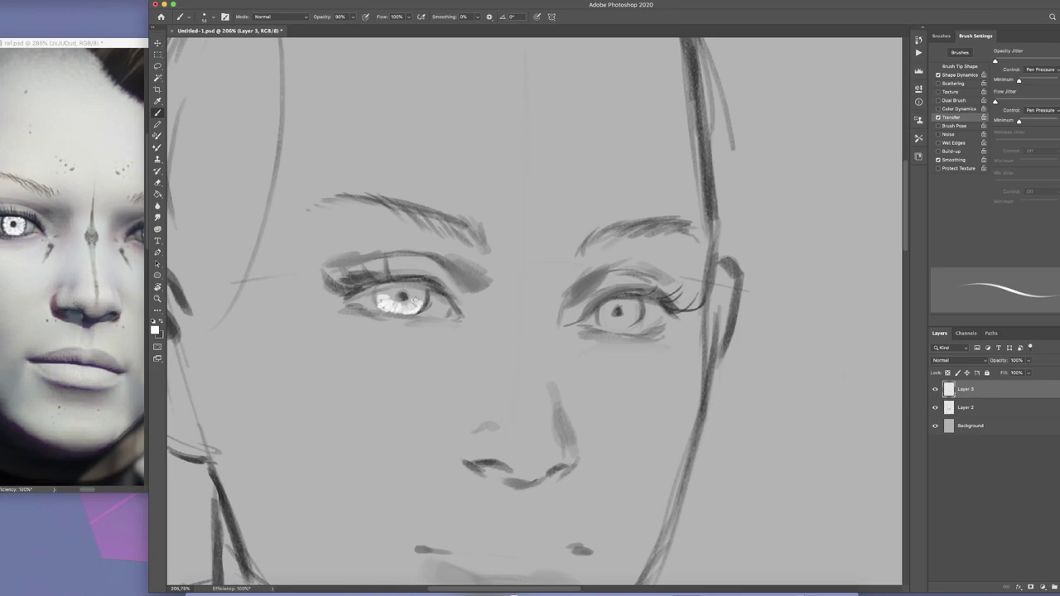
left_click_drag(612, 313, 555, 329)
left_click_drag(555, 333, 552, 339)
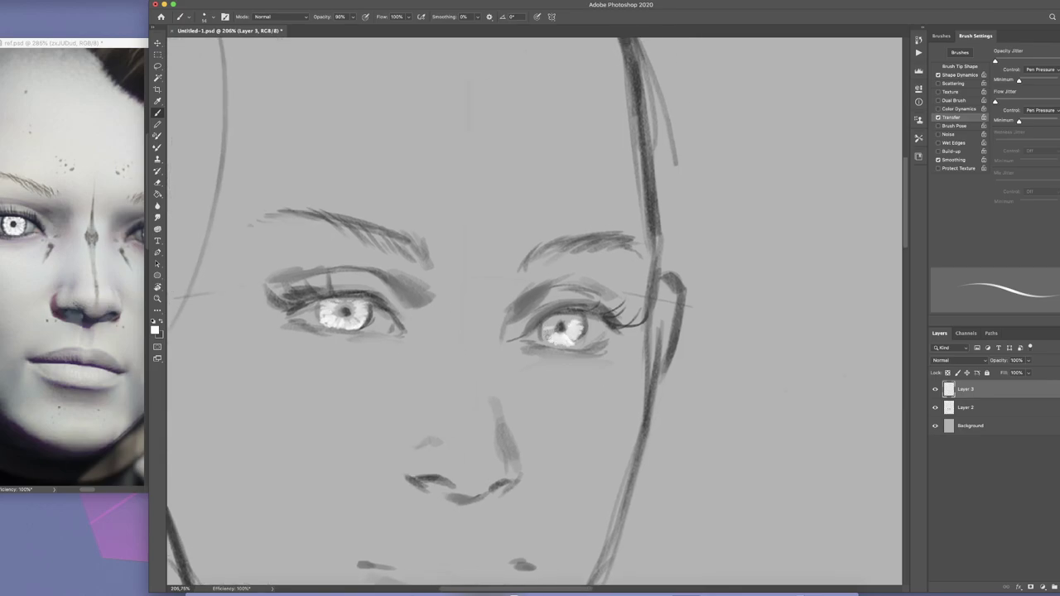
scroll(575, 335, "down", 5)
scroll(447, 323, "up", 4)
scroll(447, 323, "down", 2)
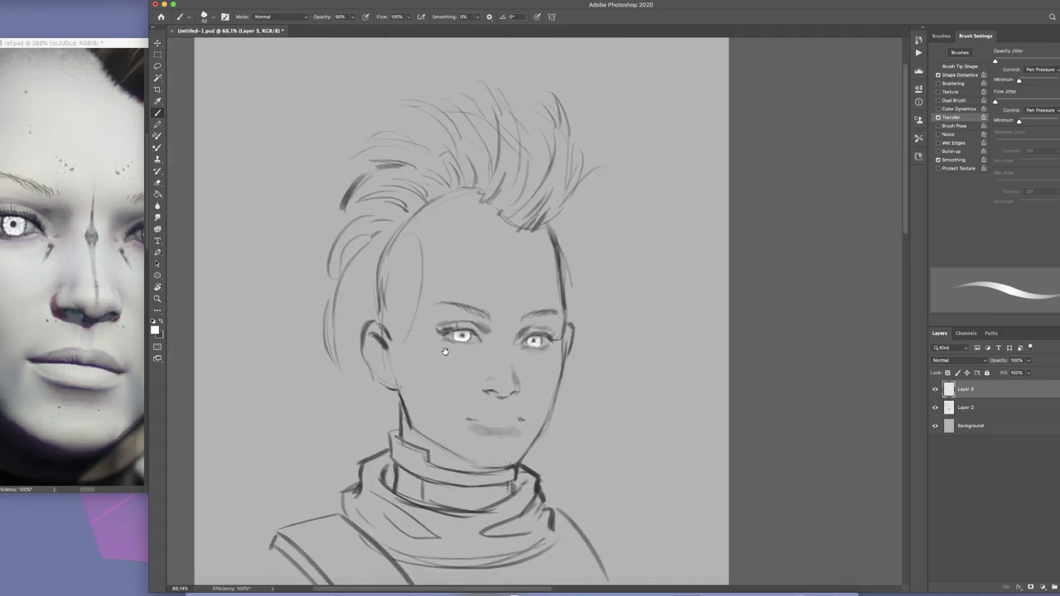
Darken the underside of the nose and soften the rough mouth tone with backdrop gray
scroll(402, 352, "down", 1)
key("x")
key("bracketright")
key("bracketright")
key("bracketright")
key("bracketright")
key("bracketright")
key("bracketright")
left_click_drag(488, 368, 470, 372)
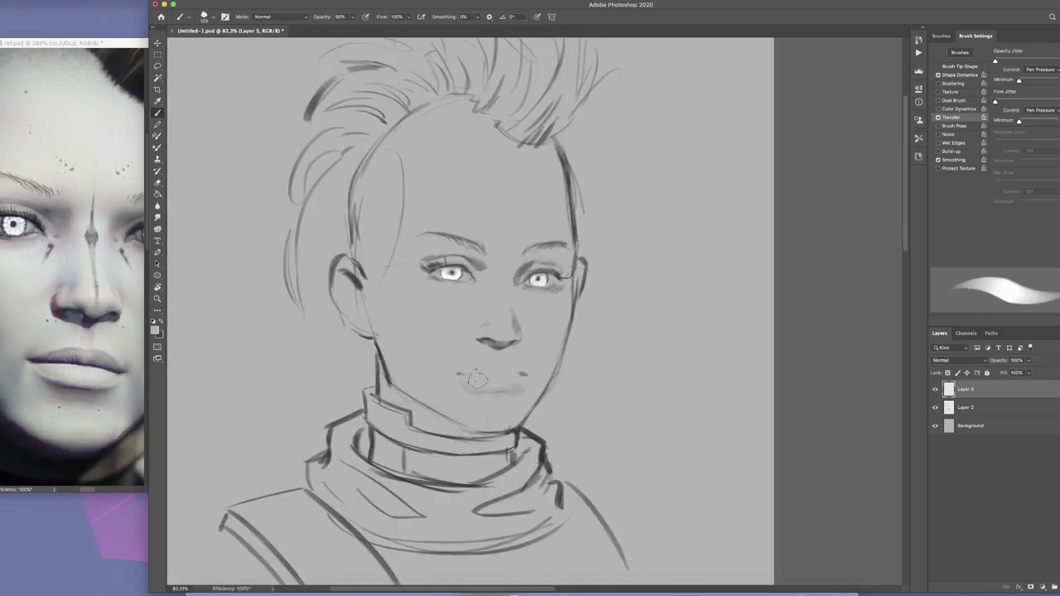
key("bracketleft")
left_click_drag(494, 389, 501, 389)
Mirror the canvas and draw the line between the lips and the upper lip outline with sampled grays
key("ctrl+shift+h")
left_click(402, 377, "alt")
left_click(423, 374, "alt")
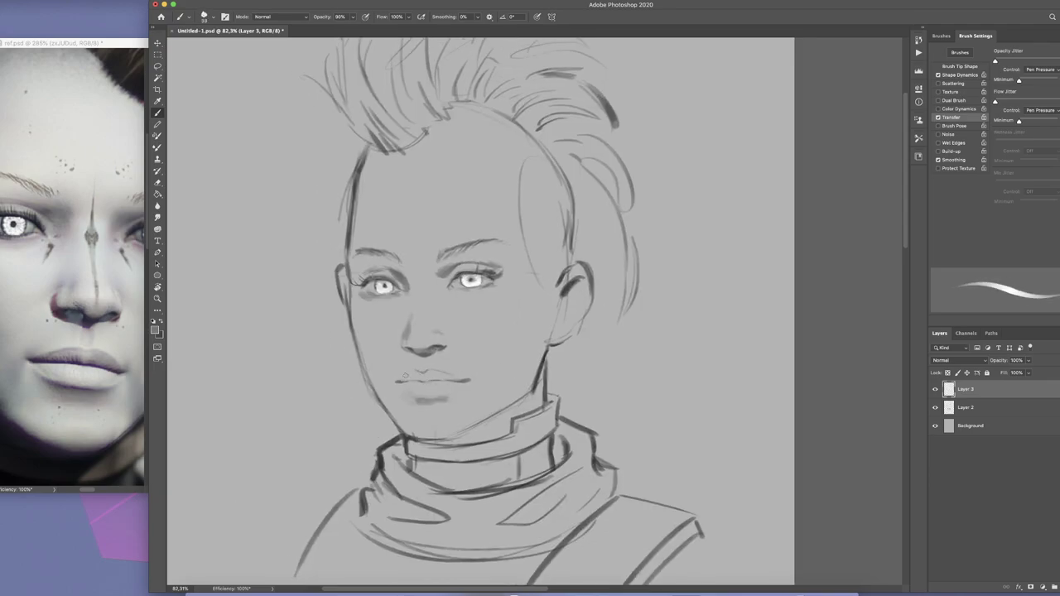
left_click(405, 375, "alt")
left_click(400, 381, "alt")
left_click_drag(405, 377, 390, 363)
Shade the area beneath the jaw down to the collar and check the reference face
mouse_move(422, 429)
left_mouse_down()
mouse_move(515, 384)
mouse_move(498, 417)
left_mouse_up()
left_click(89, 317)
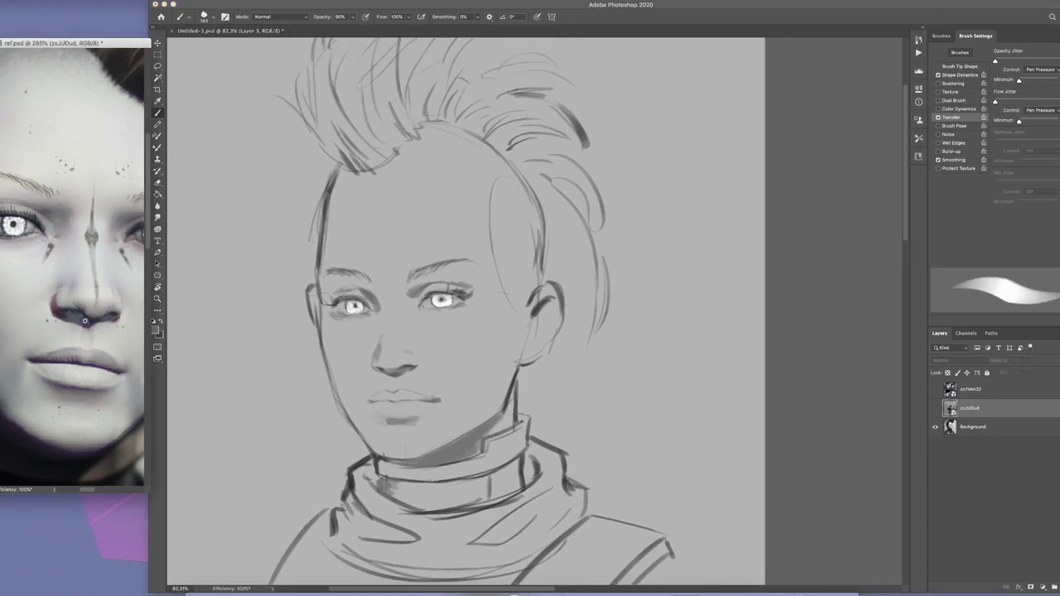
scroll(89, 318, "down", 3)
left_click(672, 386)
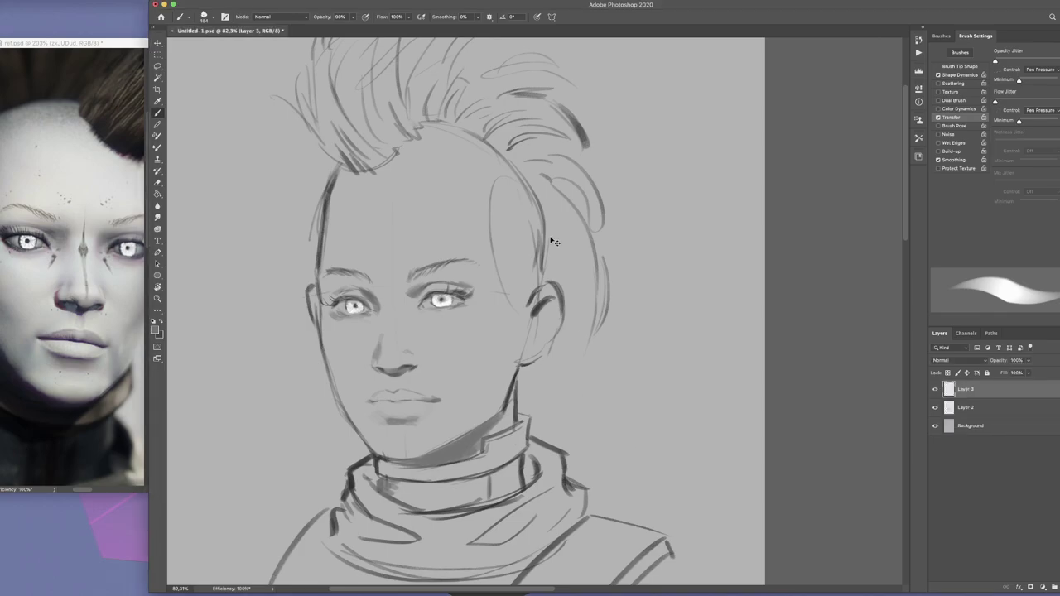
Merge all visible layers into the Background and duplicate it
scroll(535, 347, "down", 3)
key("super+shift+e")
key("super+j")
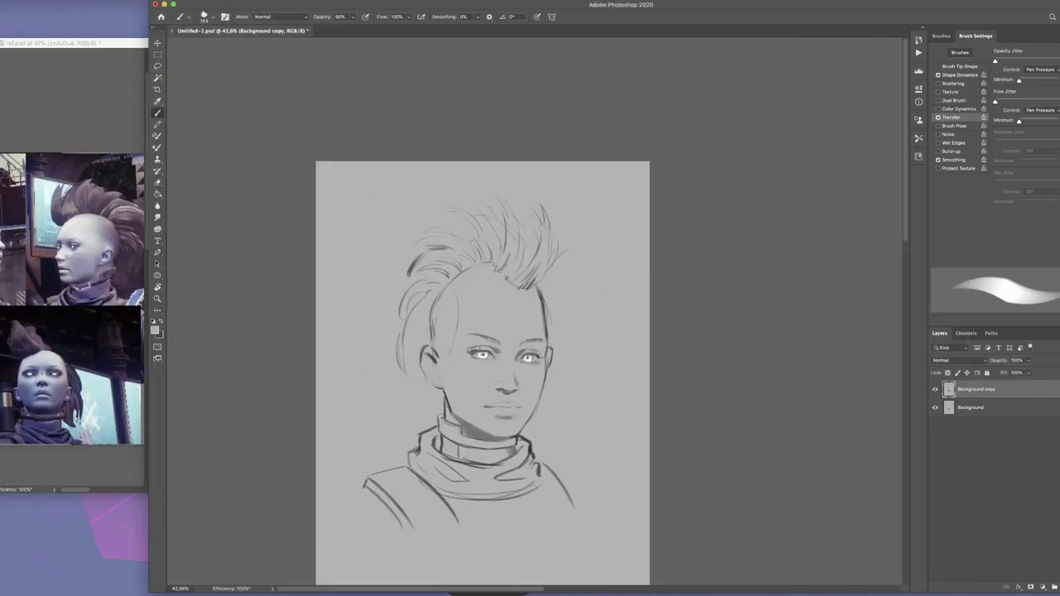
Adjust the face on the duplicated layer with Liquify, using a larger brush
key("super+shift+x")
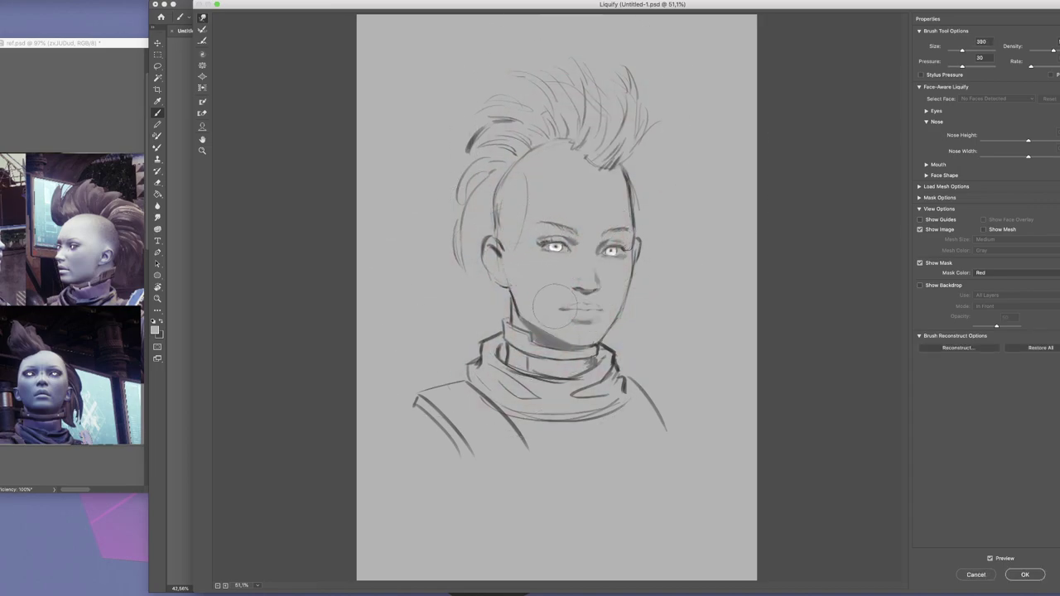
key("bracketright")
key("bracketright")
key("bracketright")
key("bracketright")
key("bracketright")
key("bracketright")
key("bracketright")
key("bracketright")
key("Return")
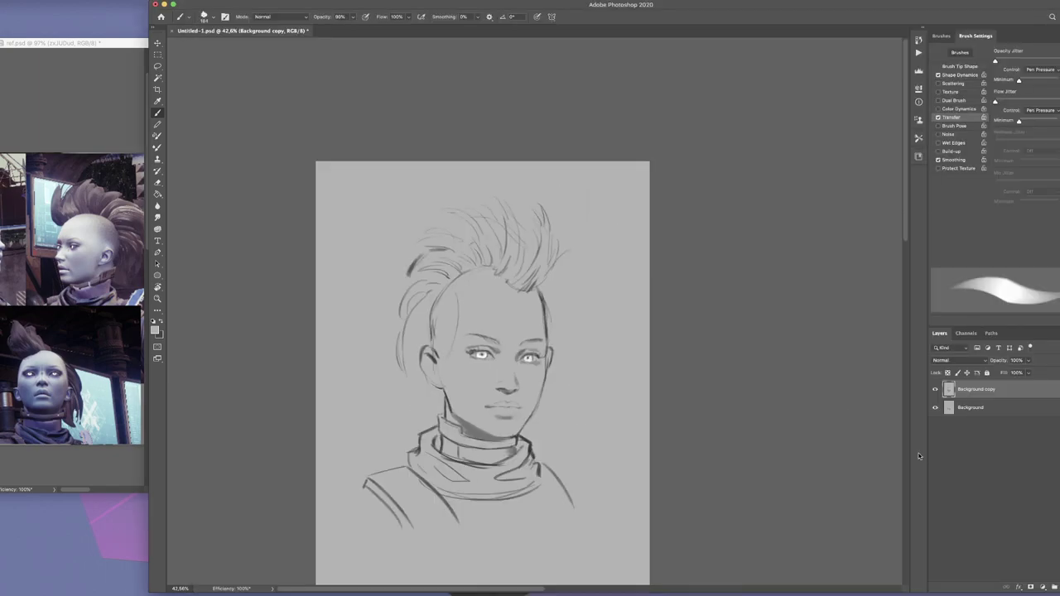
Block in the front of the mohawk with dark gray strokes running from the tips to the hairline
left_click_drag(540, 217, 511, 275)
left_click_drag(543, 199, 503, 276)
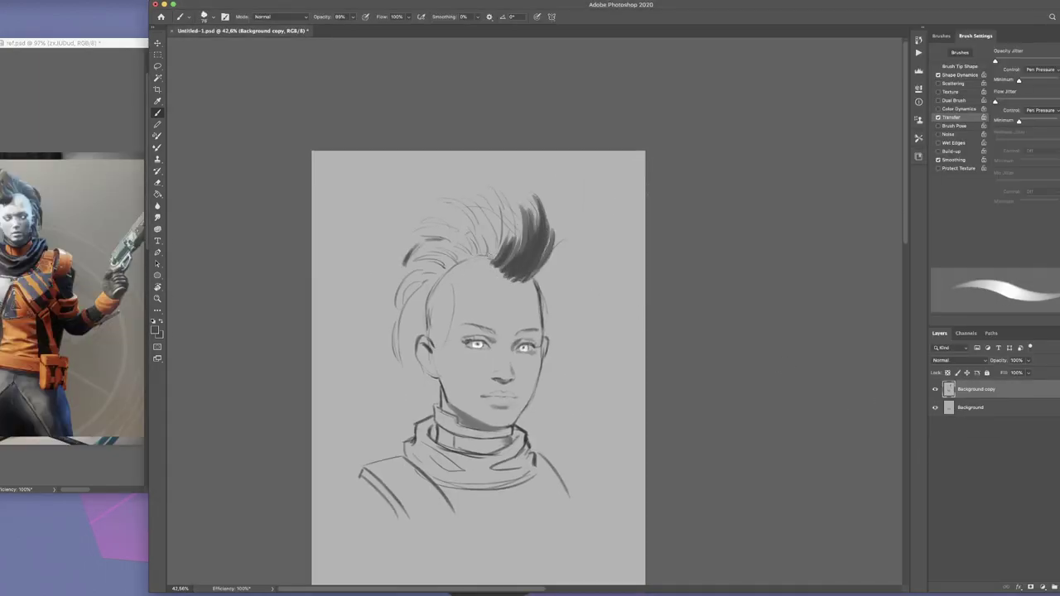
left_click_drag(508, 222, 490, 267)
left_click_drag(518, 207, 495, 260)
mouse_move(473, 176)
left_mouse_down()
mouse_move(510, 228)
mouse_move(571, 207)
left_mouse_up()
key("super+minus")
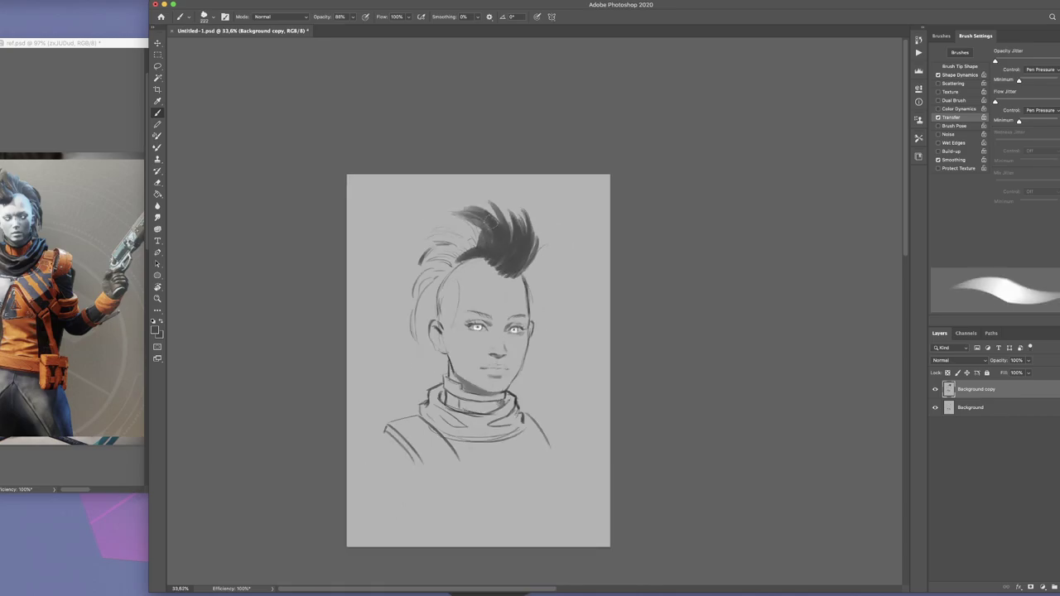
Mirror the canvas and fill the rest of the mohawk's crown with dark spiky strokes toward the back
key("h")
key("super+plus")
mouse_move(430, 224)
left_mouse_down()
mouse_move(402, 250)
mouse_move(448, 250)
mouse_move(439, 264)
mouse_move(486, 207)
left_mouse_up()
mouse_move(502, 169)
left_mouse_down()
mouse_move(466, 214)
mouse_move(363, 222)
mouse_move(456, 211)
mouse_move(424, 216)
left_mouse_up()
scroll(447, 221, "right", 1)
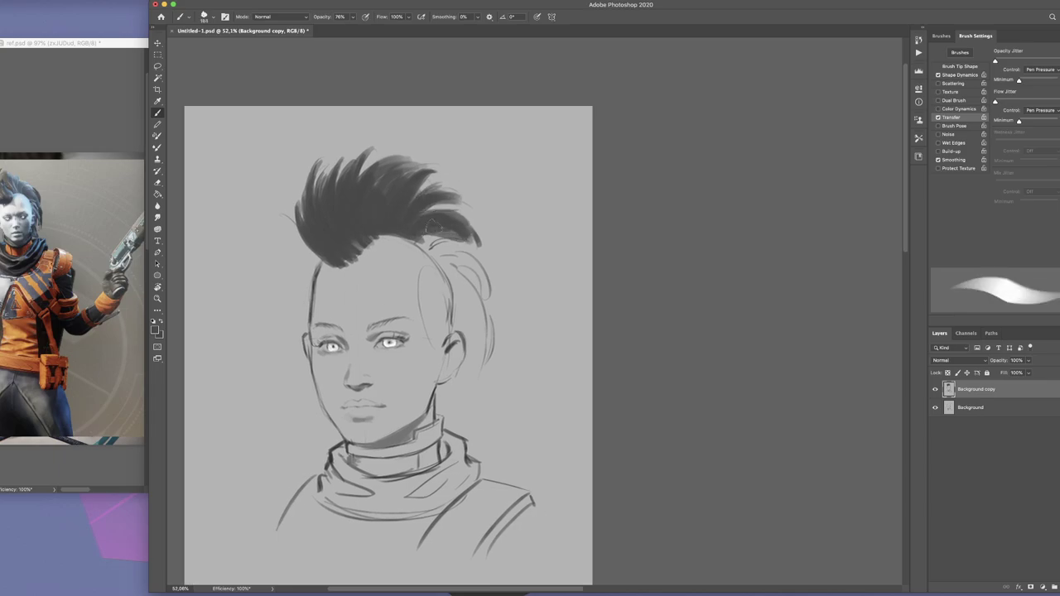
Set the brush opacity to 100% and paint the dark hair mass down the back of the head toward the ear
key("0")
key("ctrl+shift+h")
scroll(525, 165, "up", 2)
mouse_move(377, 187)
left_mouse_down()
mouse_move(310, 286)
mouse_move(322, 308)
left_mouse_up()
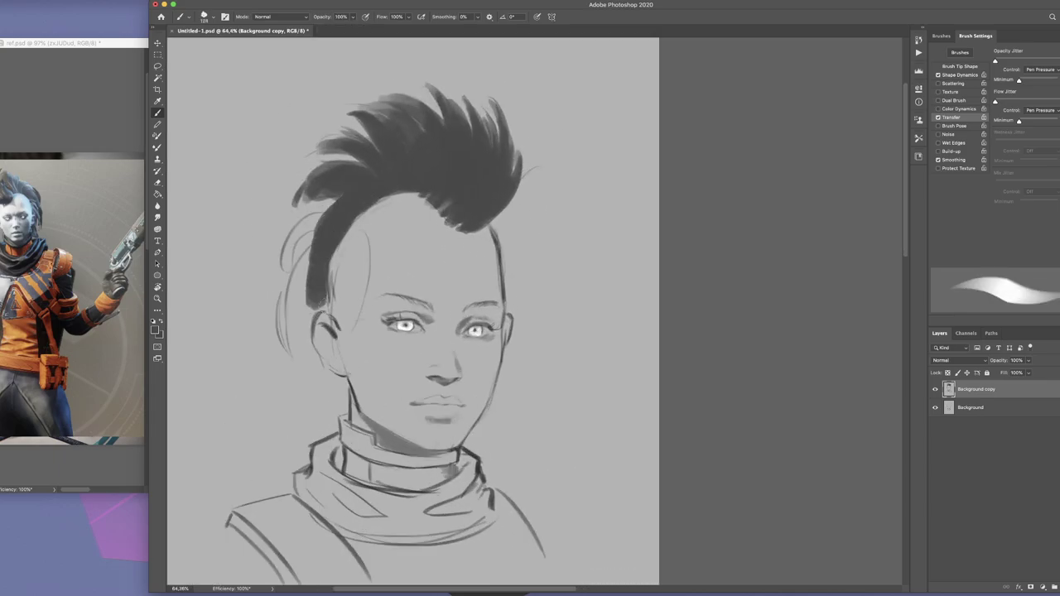
left_click(74, 273)
left_click(579, 197)
Fill in the outer tufts of the back hair behind the ear and set the brush opacity to 87%
mouse_move(327, 220)
left_mouse_down()
mouse_move(329, 274)
mouse_move(307, 291)
mouse_move(307, 305)
mouse_move(298, 266)
left_mouse_up()
key("8")
key("9")
key("8")
key("7")
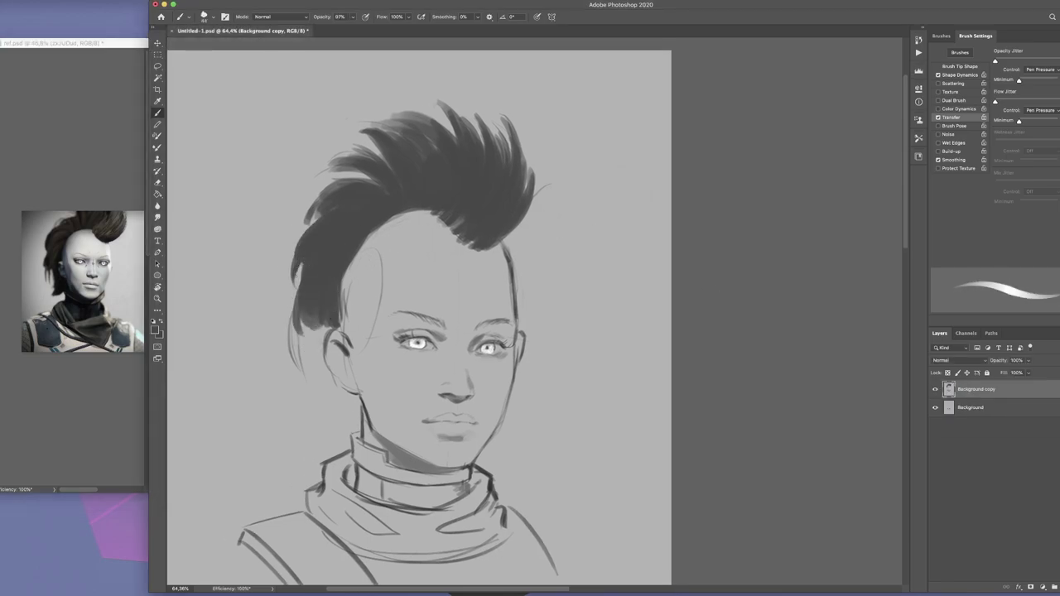
Extend the dark back hair down behind the ear and paint its flicked ends at the nape
key("9")
key("8")
mouse_move(376, 174)
left_mouse_down()
mouse_move(314, 217)
mouse_move(341, 199)
left_mouse_up()
mouse_move(327, 265)
left_mouse_down()
mouse_move(319, 322)
mouse_move(331, 368)
left_mouse_up()
key("8")
key("5")
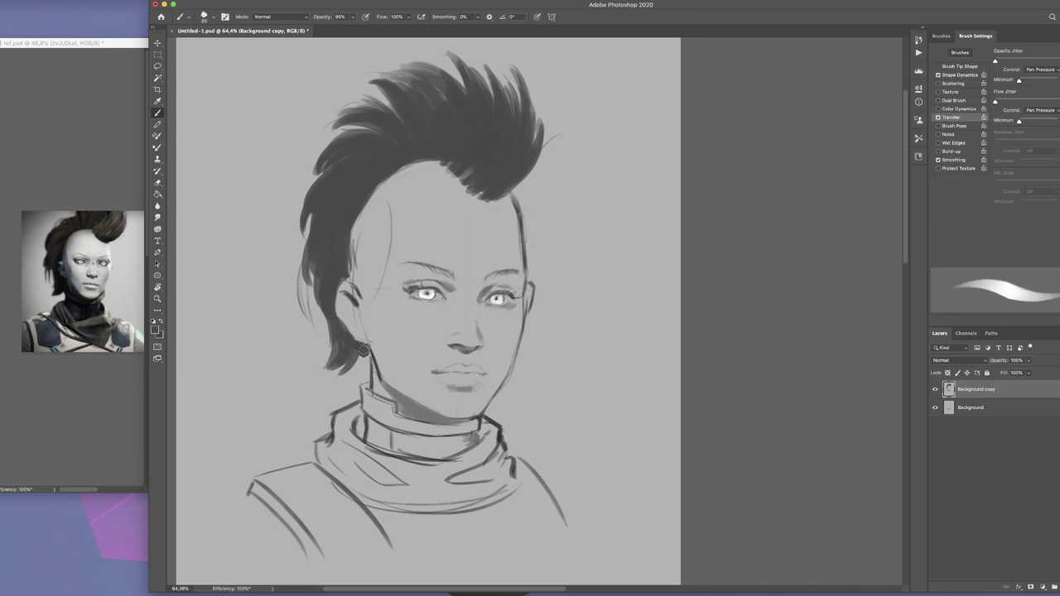
Shade the shaved side of the head, the ear, the cheek and the eyelid in mid gray, setting the brush opacity to 87%
scroll(354, 241, "up", 2)
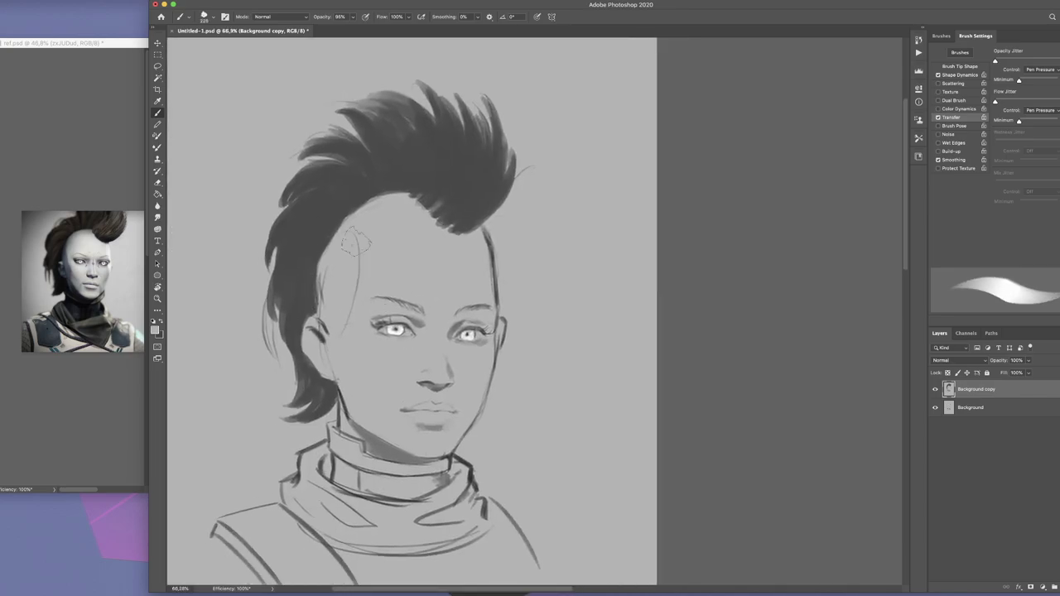
left_click_drag(325, 266, 355, 393)
scroll(365, 347, "down", 1)
key("9")
key("2")
key("9")
key("5")
mouse_move(365, 273)
left_mouse_down()
mouse_move(329, 245)
mouse_move(348, 285)
mouse_move(361, 287)
left_mouse_up()
key("8")
key("7")
scroll(380, 286, "down", 2)
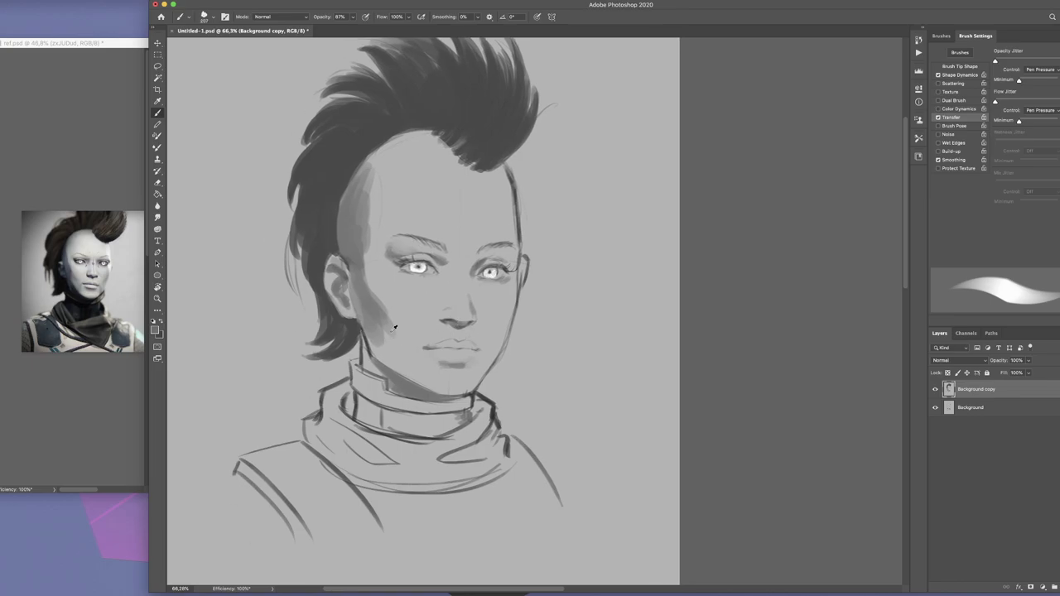
Sample the neck shadow tone and blend shading along the cheek and jaw at 80% brush opacity
left_click(368, 352, "alt")
key("8")
key("1")
key("8")
key("0")
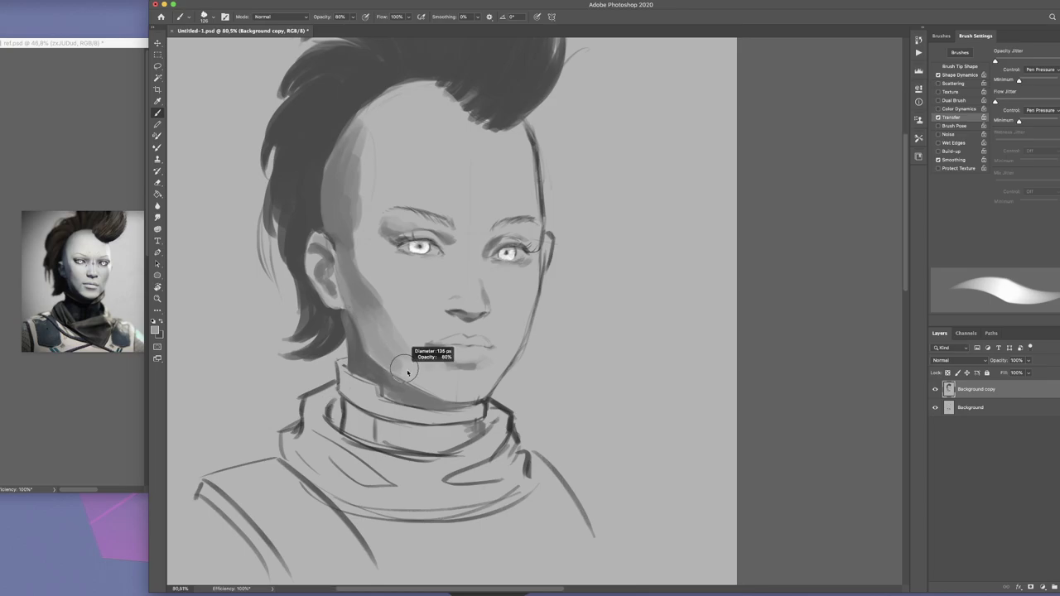
key("ctrl+minus")
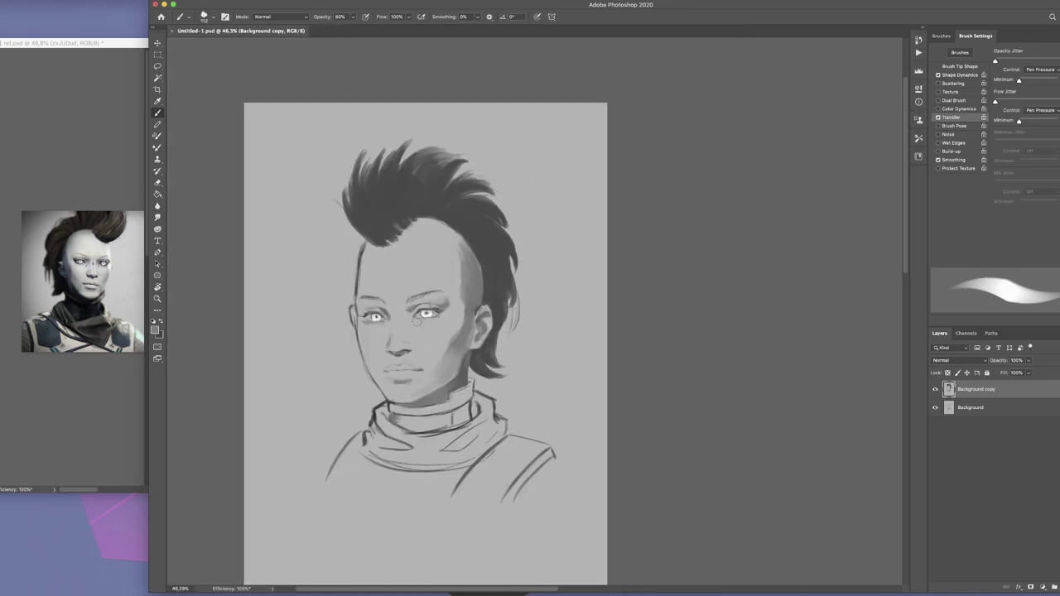
Reshape the mirrored portrait's facial features with the Liquify filter and apply the result
key("ctrl+shift+x")
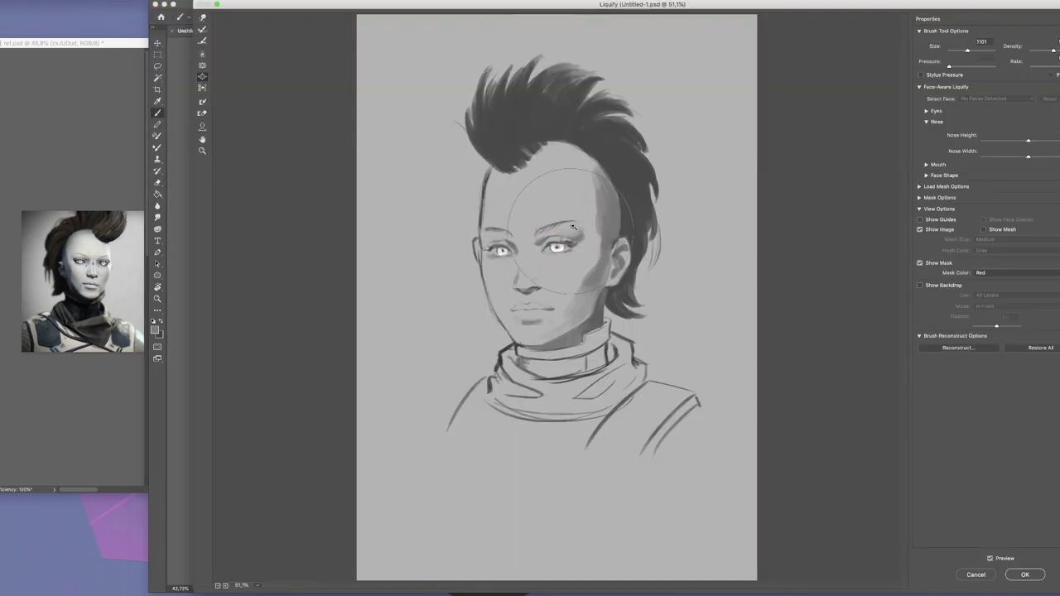
mouse_move(538, 249)
left_mouse_down()
mouse_move(497, 240)
mouse_move(476, 254)
mouse_move(489, 225)
left_mouse_up()
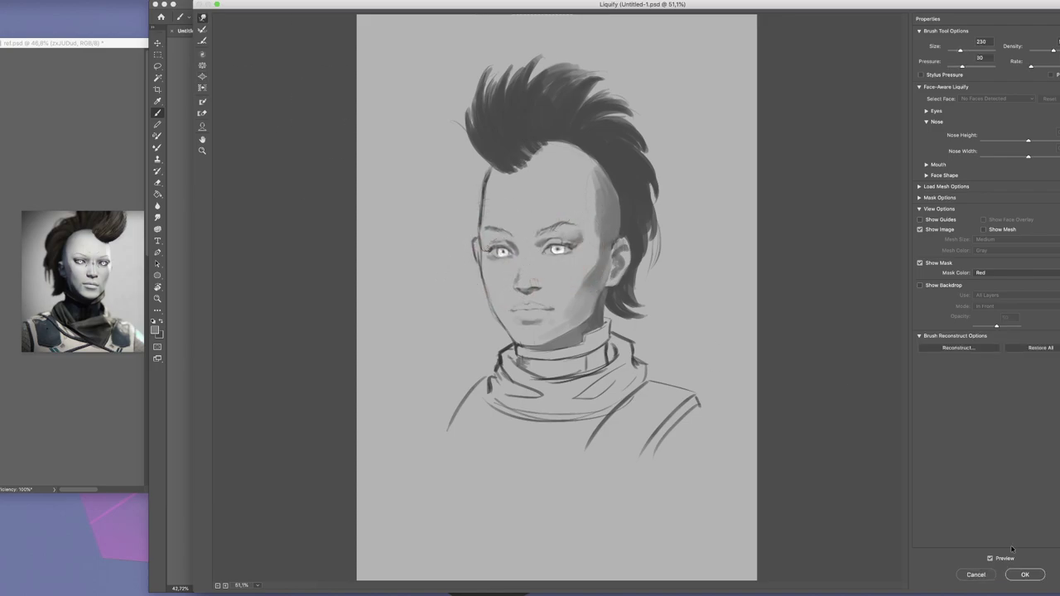
left_click(1024, 574)
Paint mid-gray shadows around both eye sockets, beside the nose and across the cheek, checking the reference face up close
left_click_drag(414, 291, 389, 260)
left_click_drag(497, 294, 468, 249)
mouse_move(356, 219)
left_mouse_down()
mouse_move(337, 222)
mouse_move(364, 209)
left_mouse_up()
mouse_move(497, 204)
left_mouse_down()
mouse_move(575, 197)
mouse_move(507, 250)
mouse_move(463, 331)
left_mouse_up()
scroll(439, 332, "down", 2)
scroll(356, 195, "up", 2)
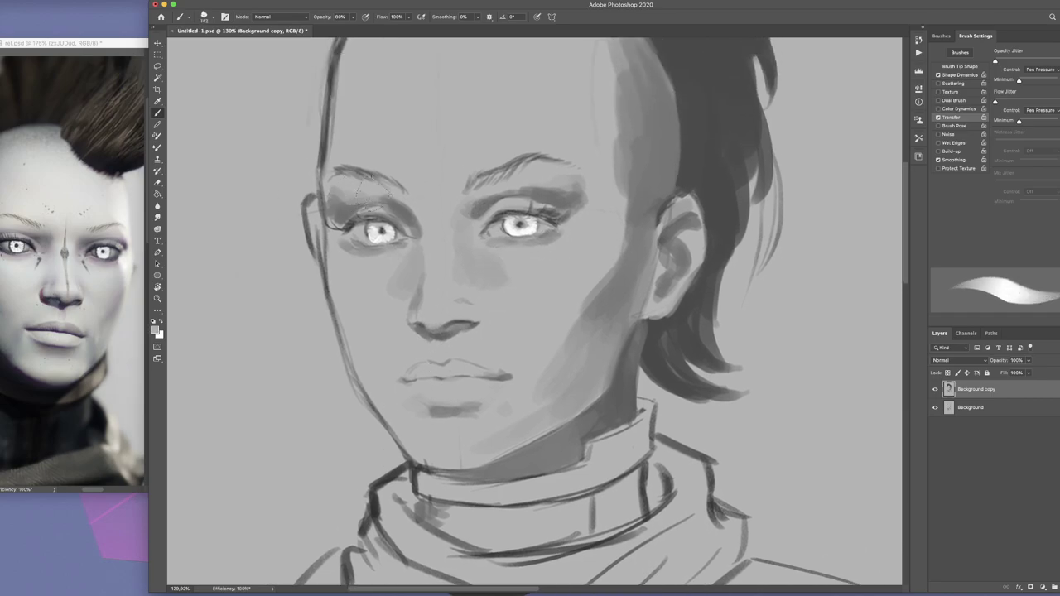
left_click_drag(348, 205, 335, 205)
scroll(353, 229, "down", 3)
scroll(353, 228, "up", 1)
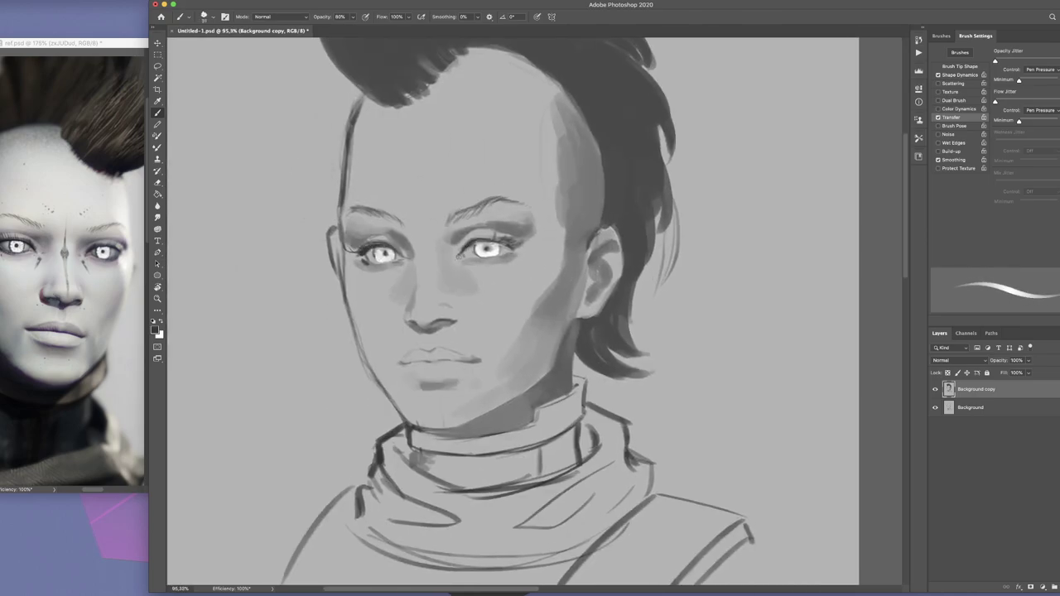
Switch to a soft round brush and softly shade the nose, lips, jaw and forehead
scroll(439, 306, "down", 2)
scroll(439, 307, "up", 1)
right_click(439, 305)
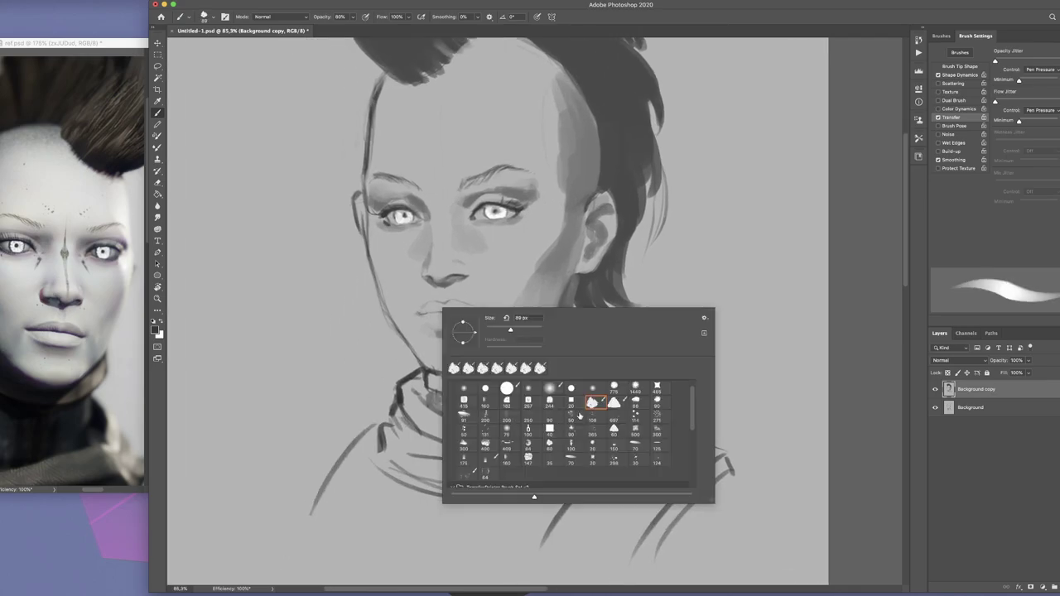
key("Return")
left_click_drag(451, 308, 449, 369)
left_click_drag(422, 301, 424, 308)
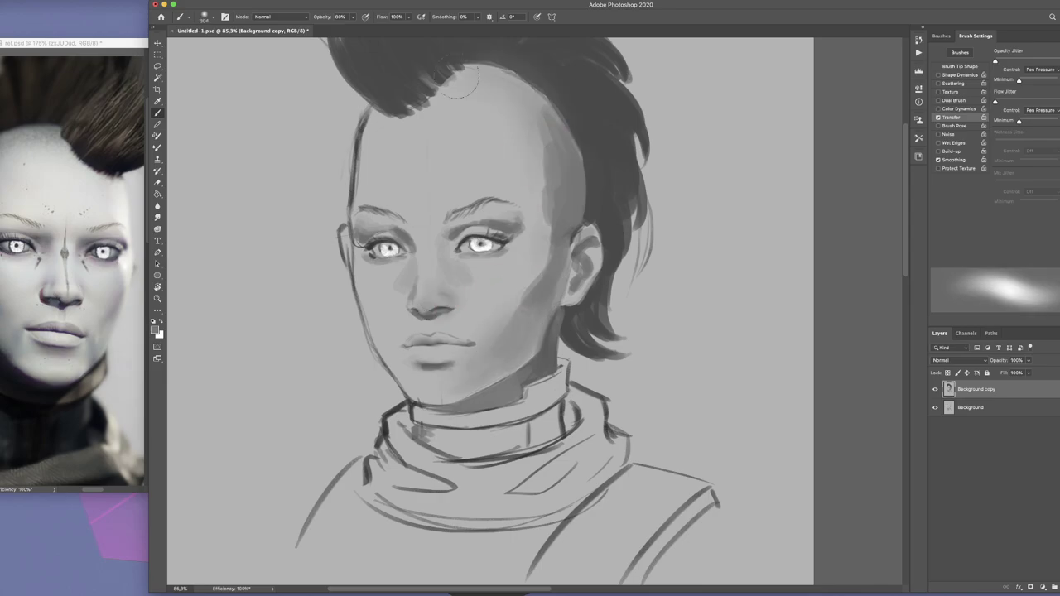
Mirror the canvas and refine the nose, brow bridge and lip shading with a firmer brush at 77% opacity
scroll(403, 253, "down", 2)
scroll(403, 253, "down", 1)
scroll(443, 283, "down", 2)
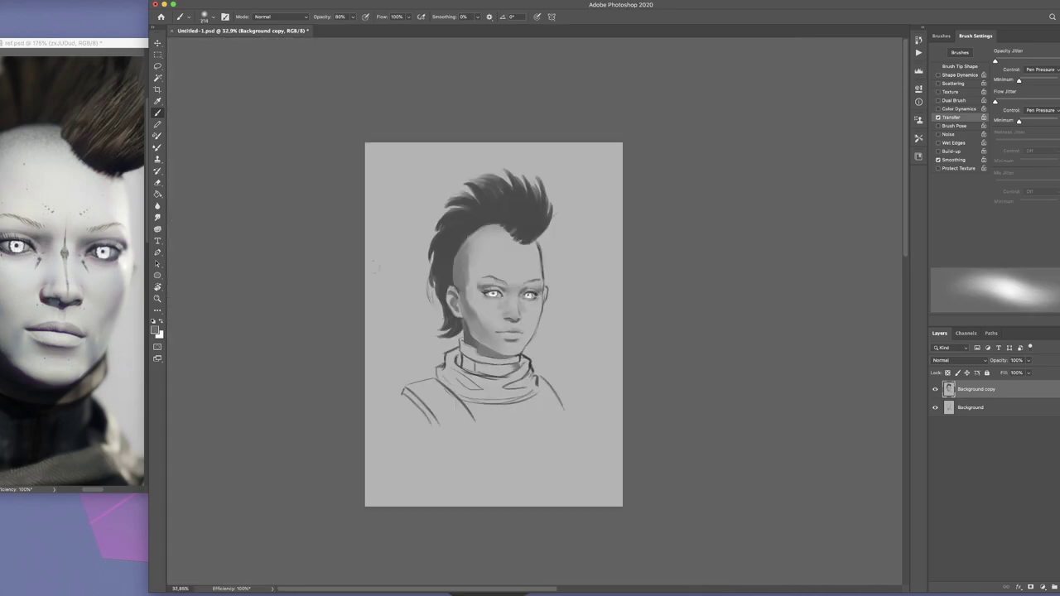
scroll(443, 283, "up", 6)
right_click(497, 232)
left_click(666, 308)
key("Return")
mouse_move(530, 318)
left_mouse_down()
mouse_move(464, 317)
mouse_move(505, 317)
mouse_move(437, 309)
mouse_move(386, 283)
left_mouse_up()
scroll(386, 284, "up", 2)
left_click_drag(496, 313, 499, 332)
scroll(496, 323, "down", 2)
scroll(499, 338, "down", 6)
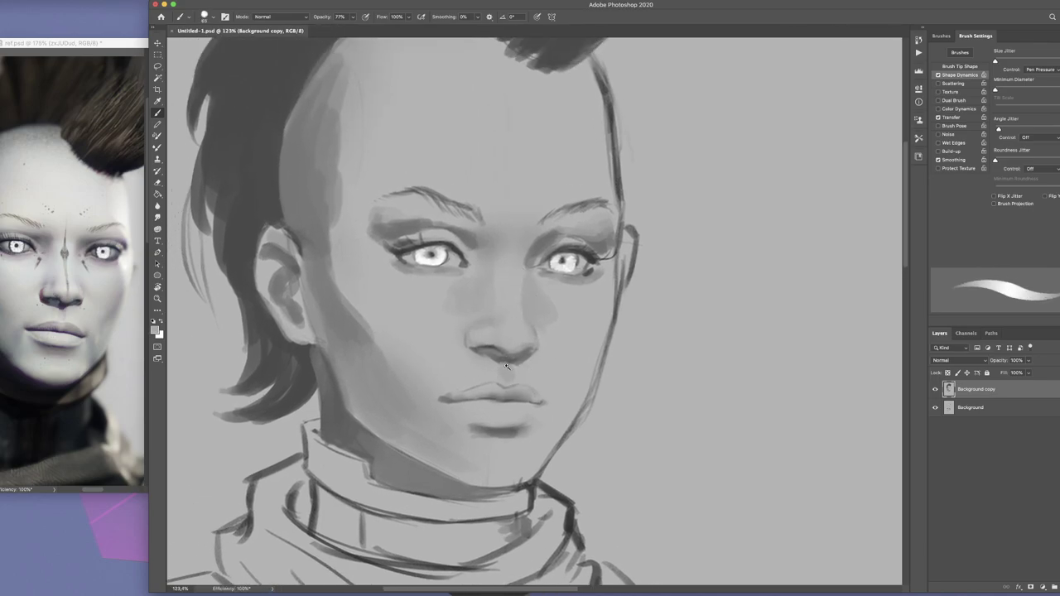
Create a new layer and block in the collar in mid gray and the scarf in dark gray
left_click(94, 305)
key("ctrl+Tab")
key("super+shift+alt+n")
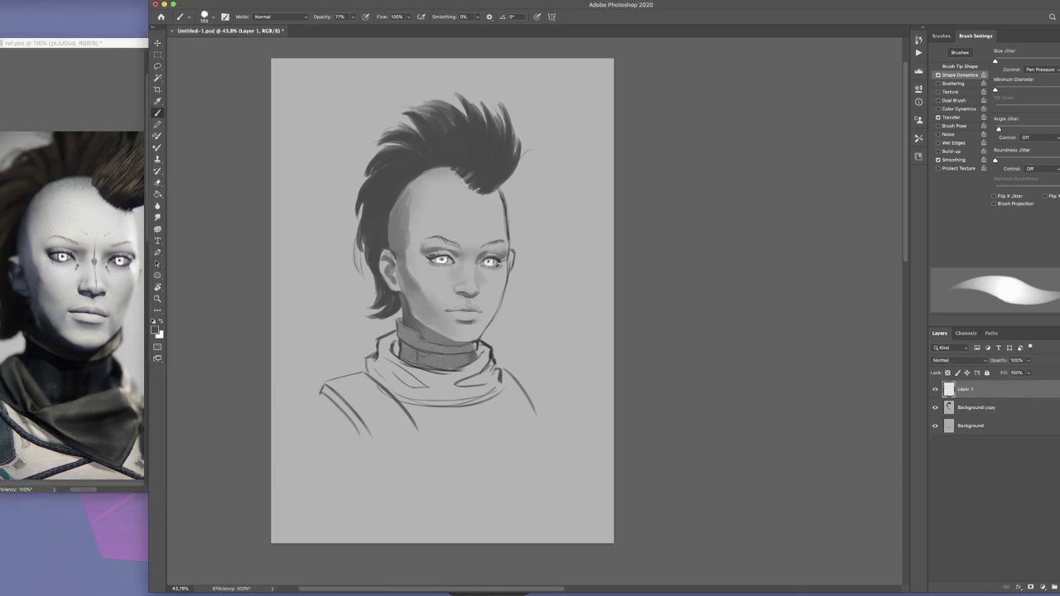
mouse_move(370, 364)
left_mouse_down()
mouse_move(479, 373)
mouse_move(389, 389)
left_mouse_up()
left_click_drag(461, 381, 372, 402)
scroll(443, 298, "down", 1)
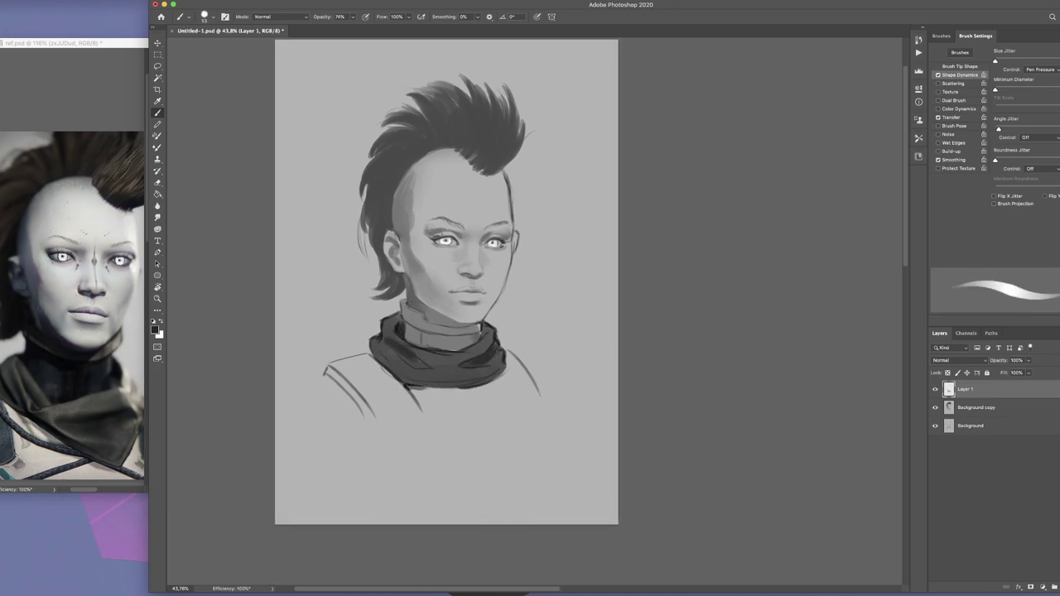
Darken the nostrils, mouth corners and eyelid lines, and add upper eyelashes with a small brush
scroll(480, 348, "up", 3)
scroll(491, 278, "up", 5)
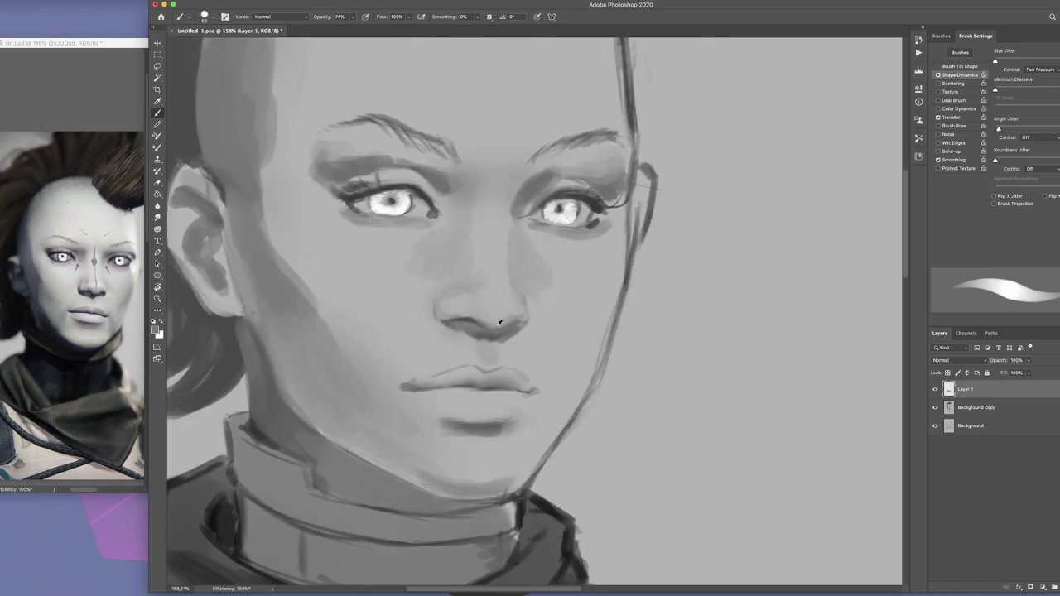
scroll(446, 323, "up", 3)
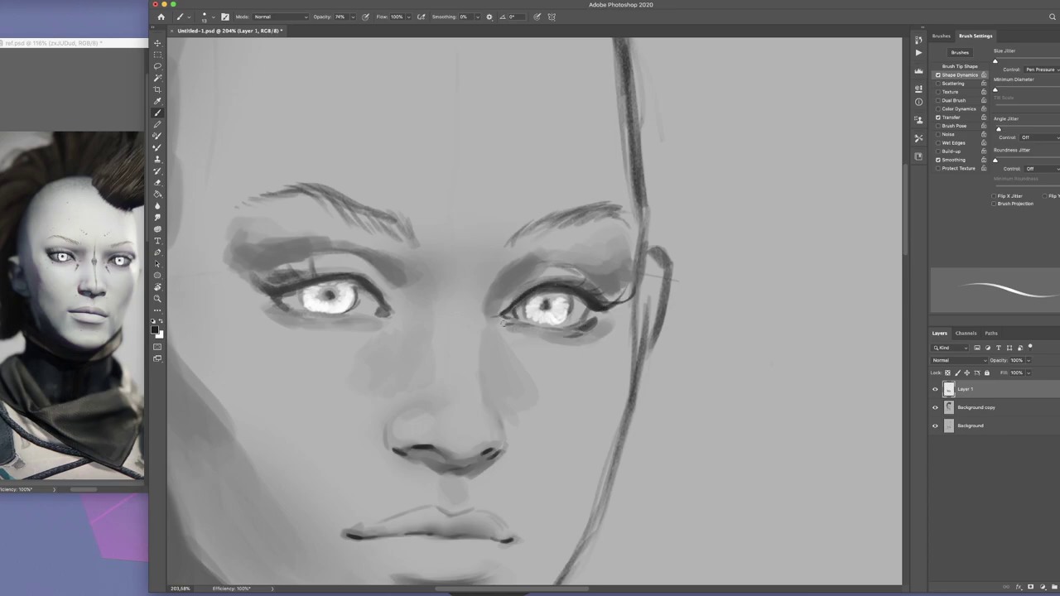
scroll(534, 314, "left", 4)
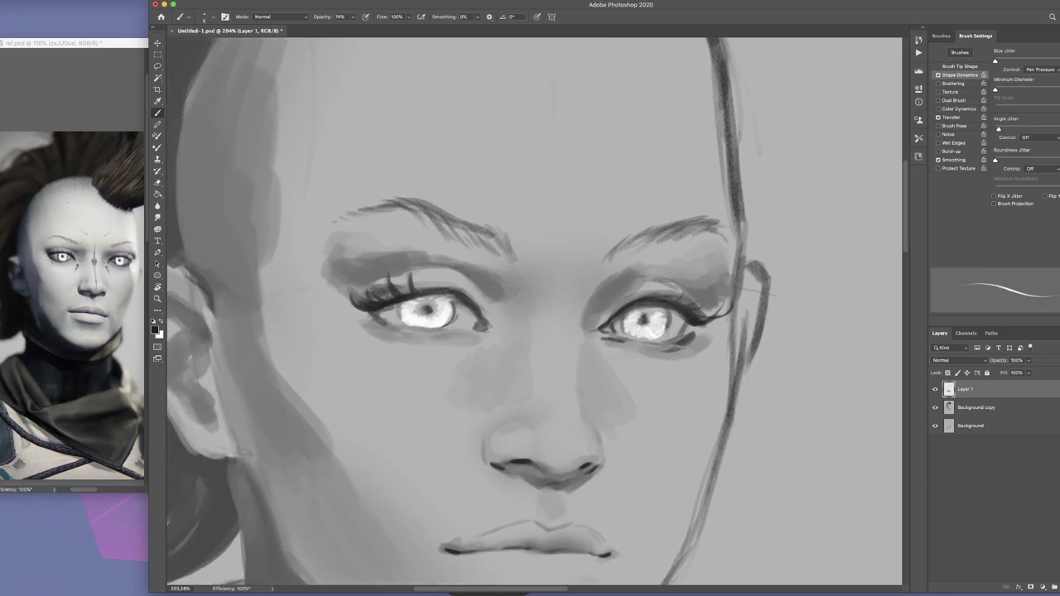
scroll(430, 301, "down", 2)
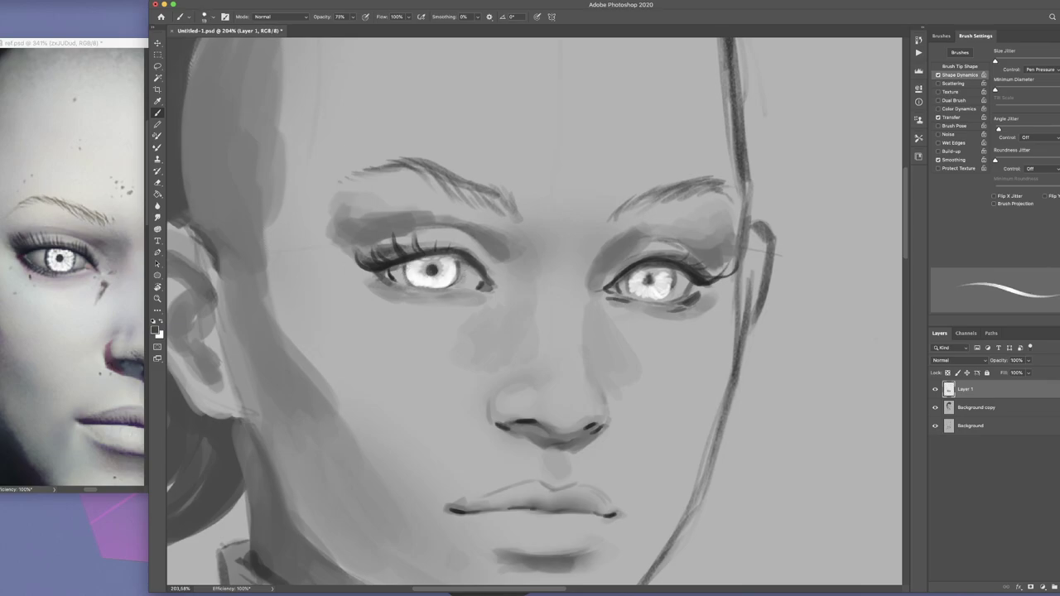
Enlarge the brush and paint light tones on the upper eyelids and inner eye corners
scroll(443, 276, "down", 2)
scroll(443, 276, "right", 2)
key("bracketright")
key("bracketright")
left_click_drag(427, 212, 382, 215)
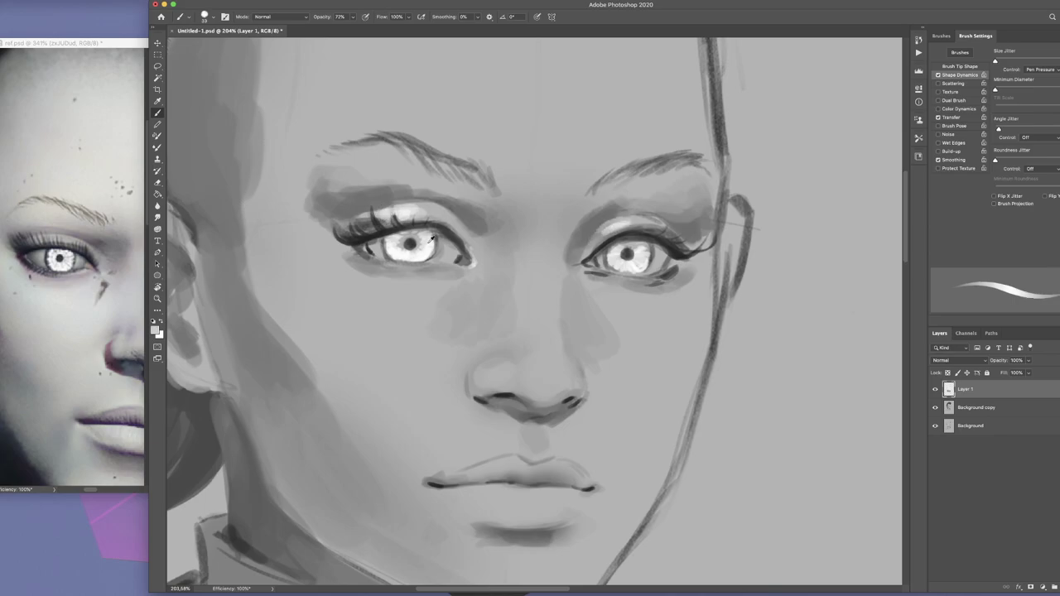
Mirror the canvas and paint lighter skin tones over the cheeks, nose and chin at 72% brush opacity
scroll(477, 319, "down", 5)
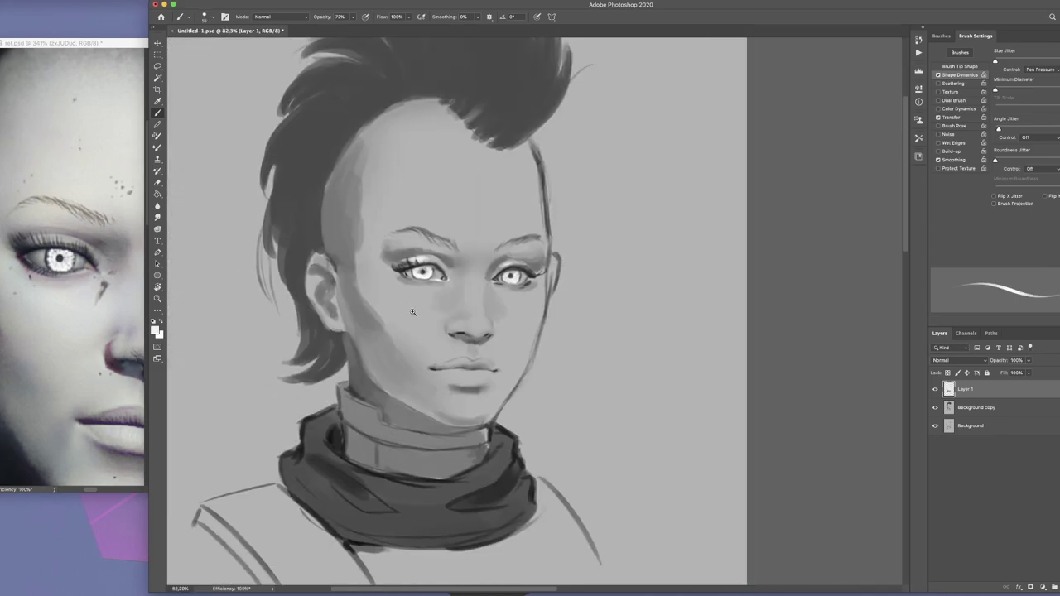
scroll(477, 319, "up", 3)
scroll(451, 344, "down", 5)
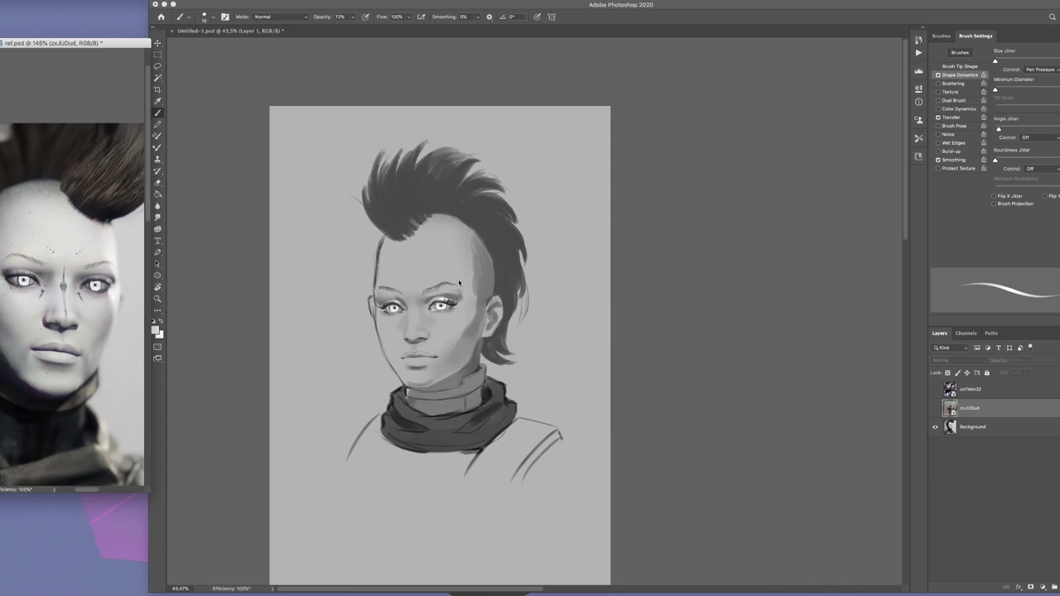
scroll(402, 235, "up", 4)
scroll(402, 235, "down", 2)
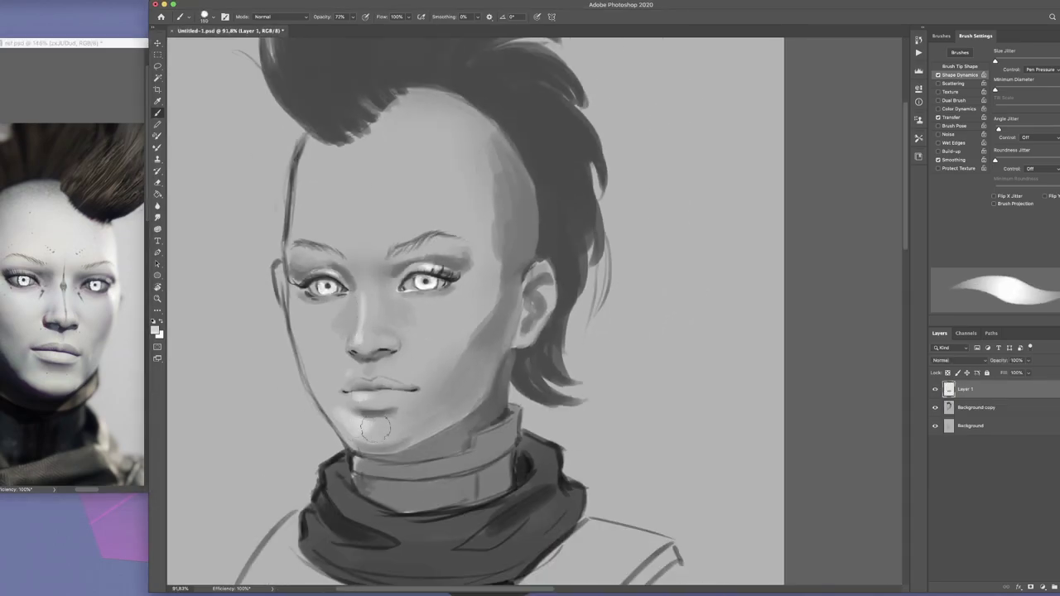
scroll(352, 381, "up", 2)
left_click_drag(338, 336, 319, 369)
scroll(331, 364, "down", 3)
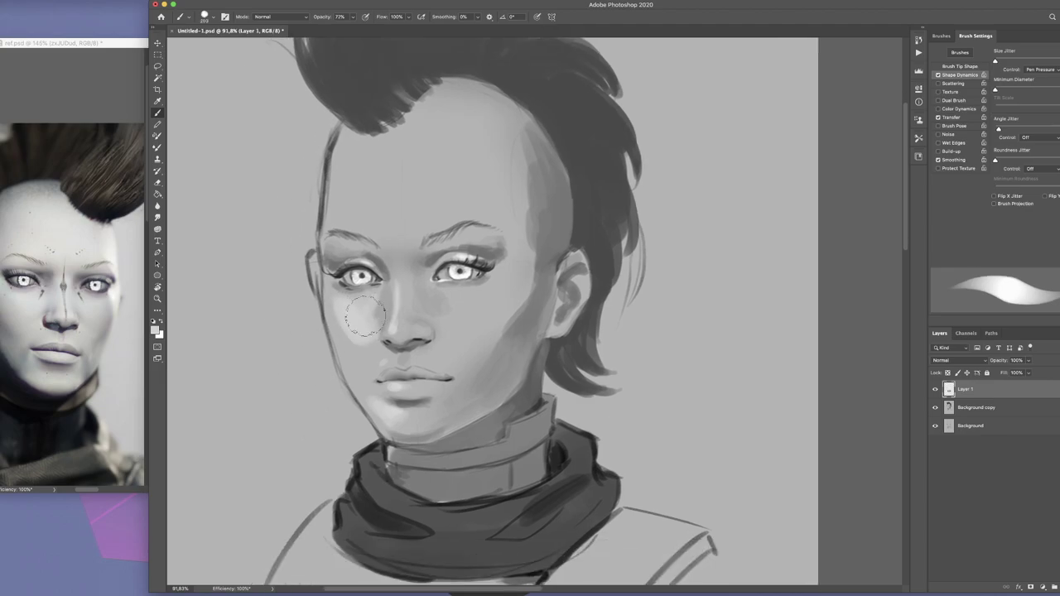
scroll(361, 371, "up", 2)
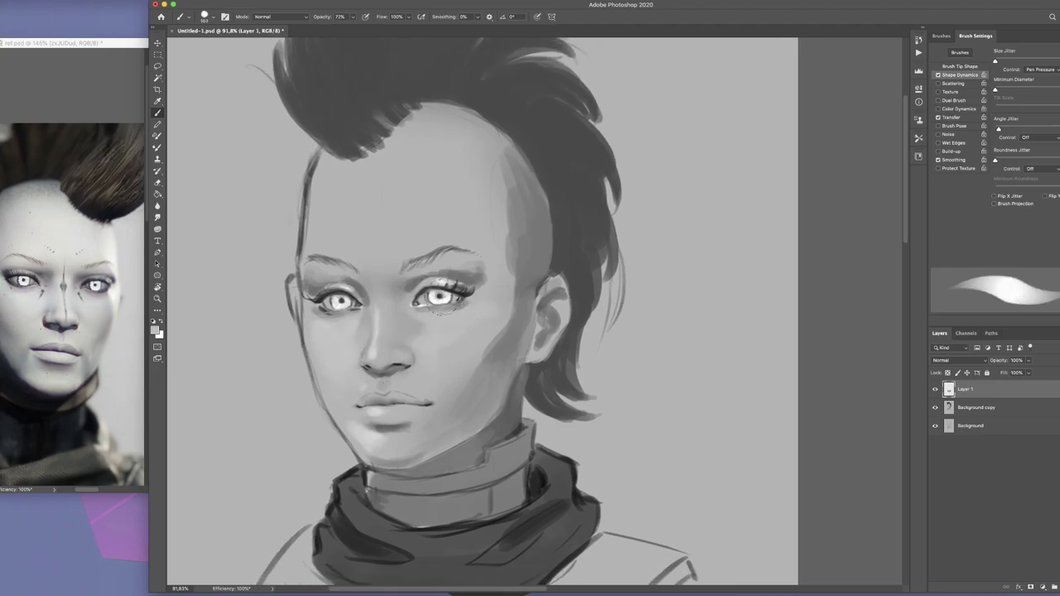
Set the brush opacity to 87% and paint a light plane on the far side of the forehead
scroll(393, 294, "down", 2)
key("8")
key("6")
mouse_move(405, 347)
left_mouse_down()
mouse_move(399, 323)
mouse_move(396, 356)
left_mouse_up()
scroll(379, 356, "down", 2)
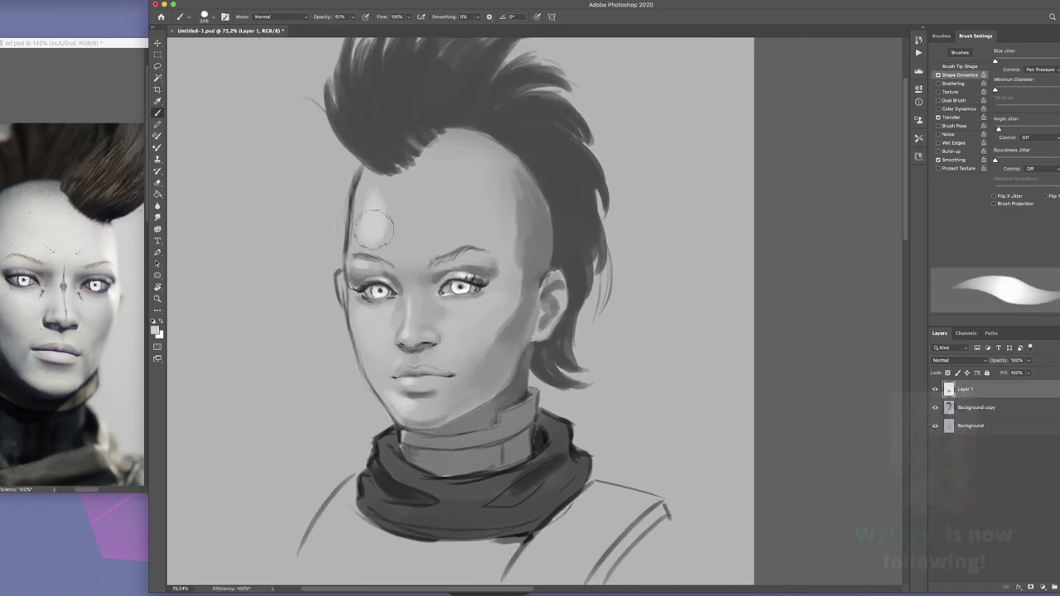
Merge the paint layer with the Background copy and adjust the portrait with the Liquify filter
scroll(373, 228, "up", 2)
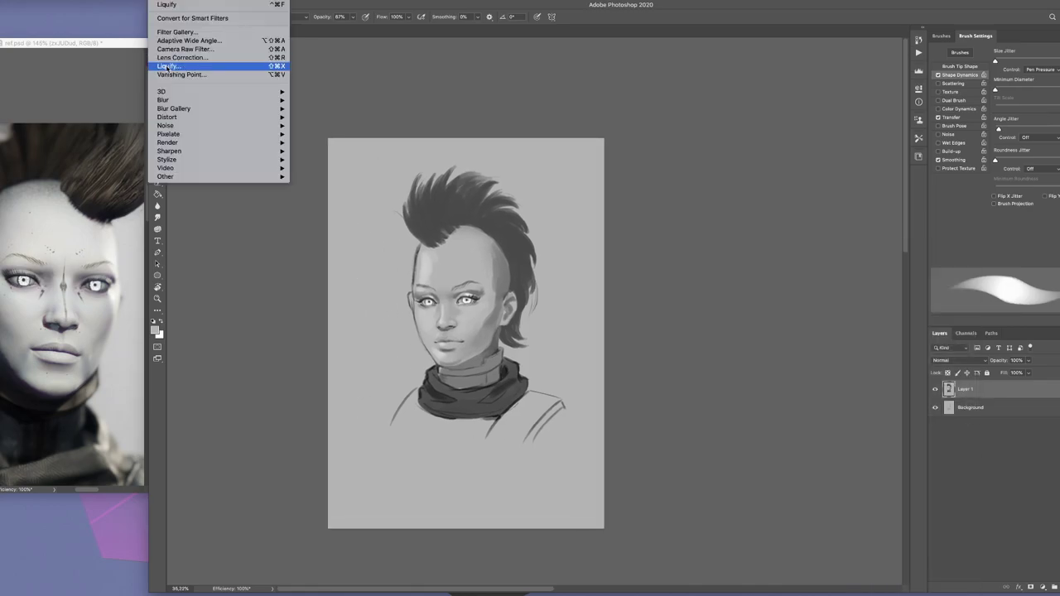
left_click(167, 66)
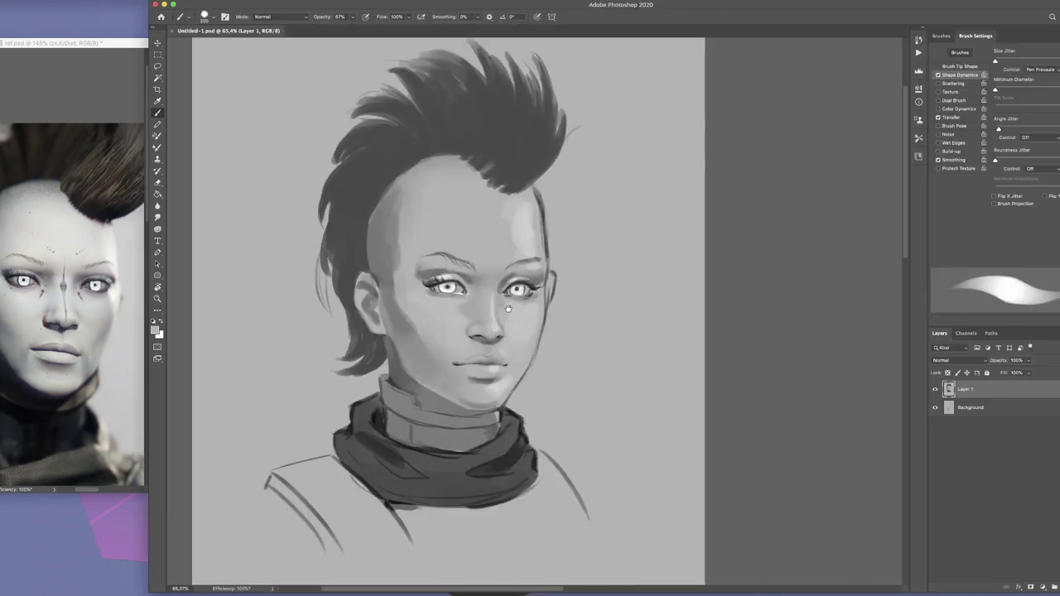
Paint lighter gray strands sweeping down the front of the mohawk at 89% brush opacity
right_click(538, 201)
left_click_drag(550, 157, 530, 232)
right_click(559, 189)
left_click_drag(551, 191, 507, 240)
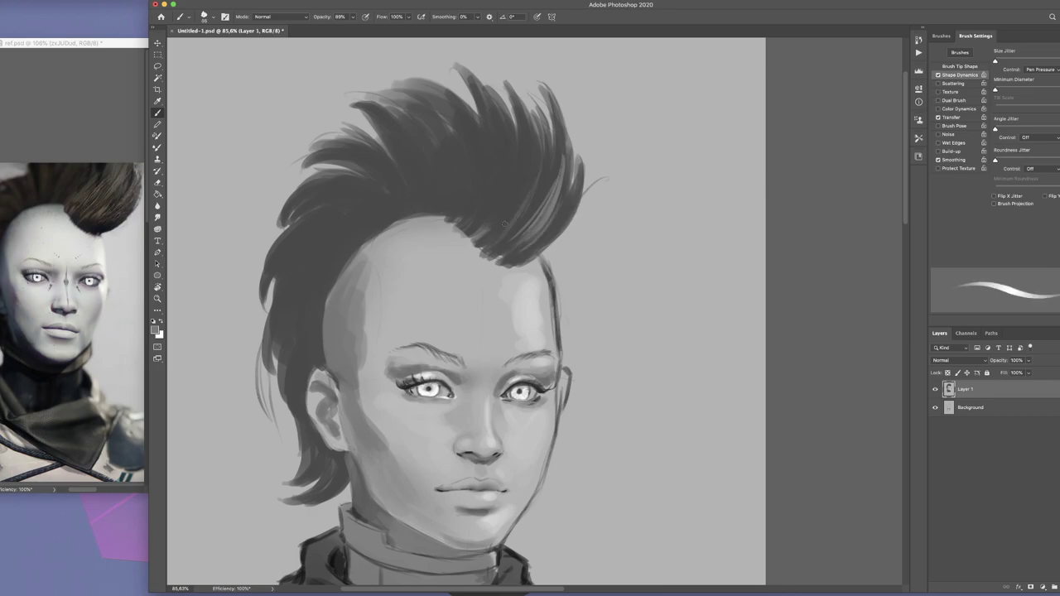
left_click_drag(463, 315, 446, 346)
key("bracketright")
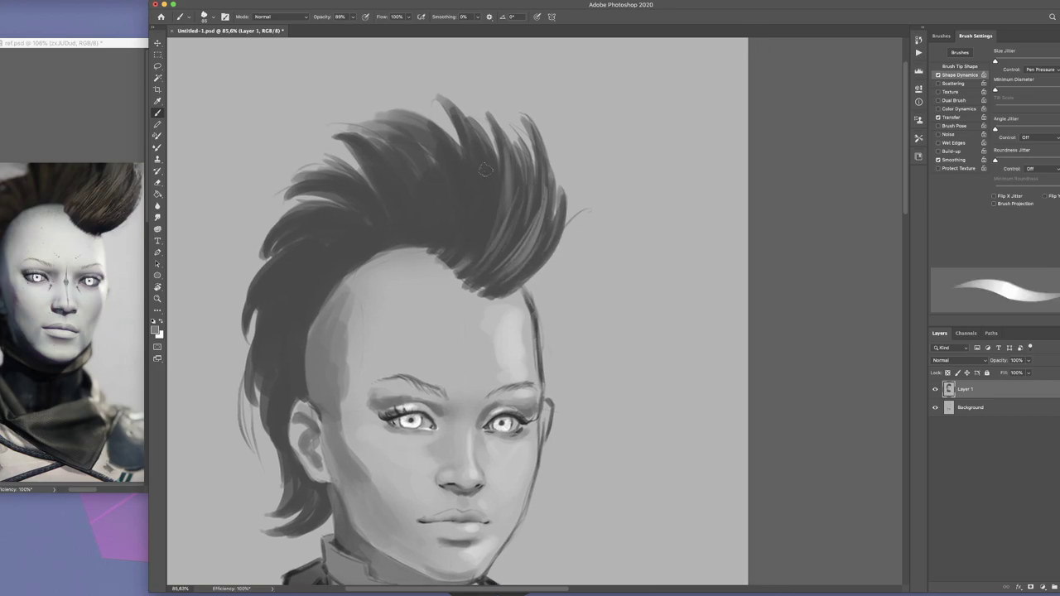
Continue the lighter strands across the mohawk's crown and add darker strokes near the hairline
scroll(485, 169, "left", 3)
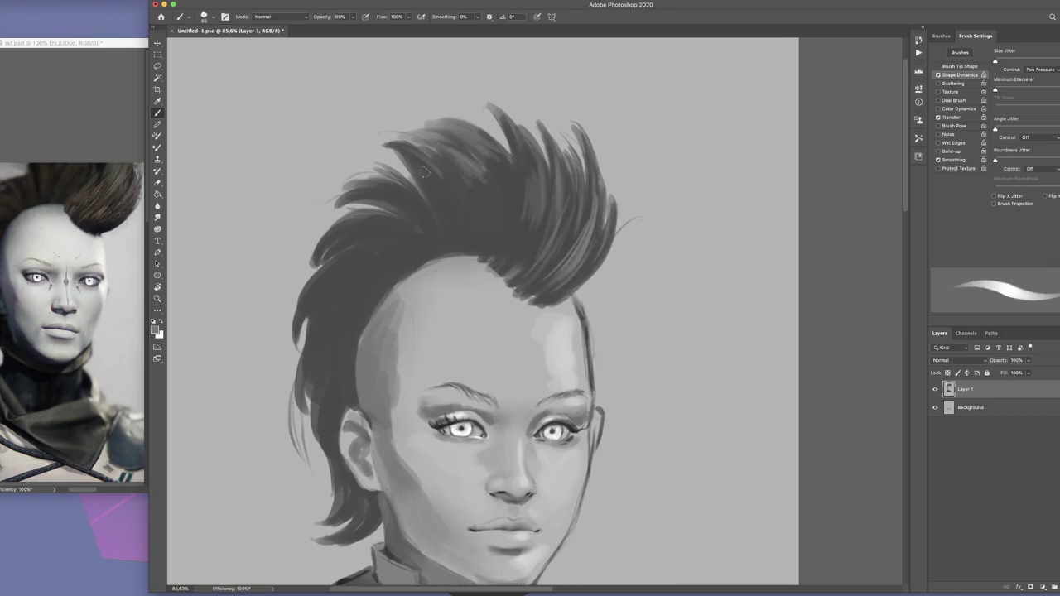
scroll(543, 199, "down", 3)
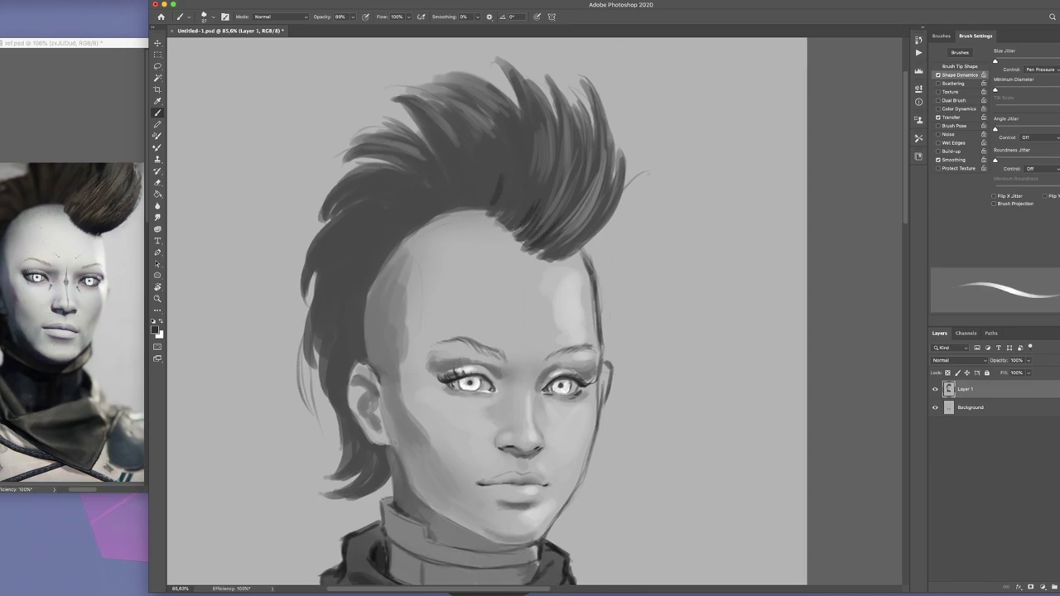
scroll(526, 162, "down", 3)
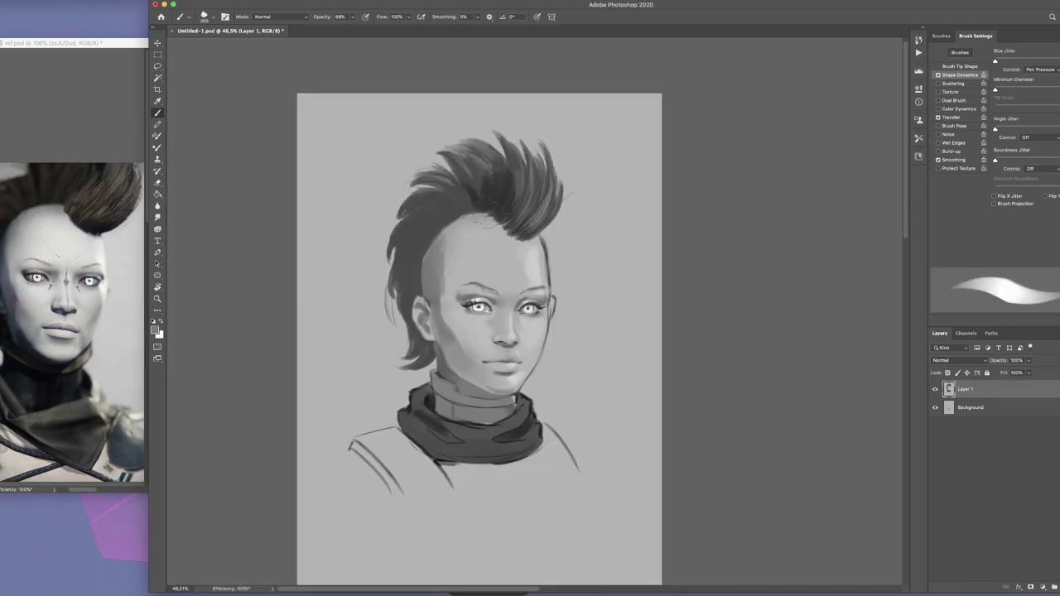
Shade the top of the forehead beneath the hairline with a soft round brush and return to the textured brush
right_click(506, 228)
key("Escape")
right_click(507, 228)
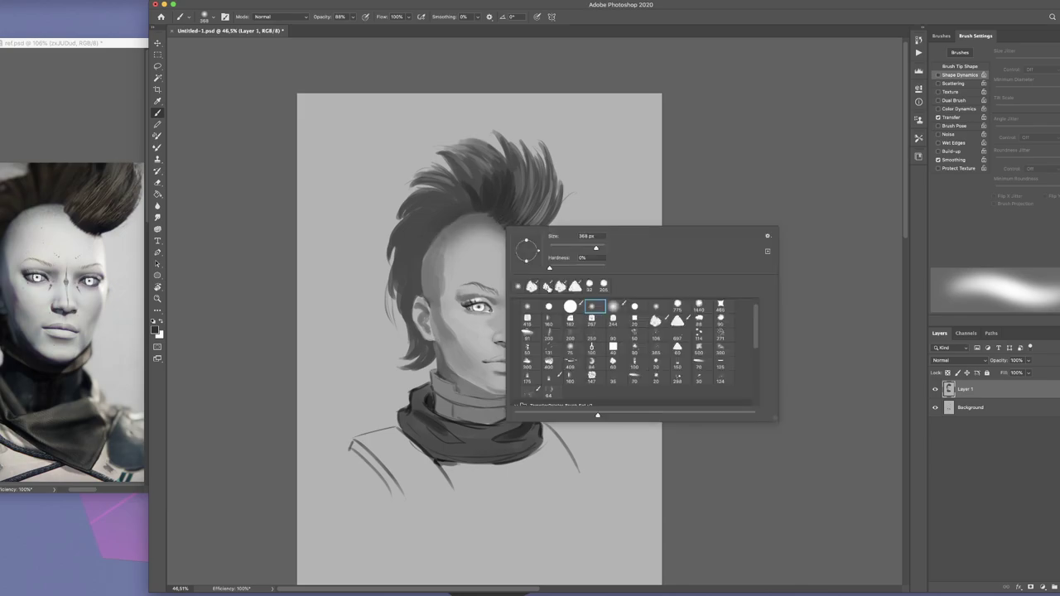
double_click(575, 283)
scroll(488, 170, "up", 2)
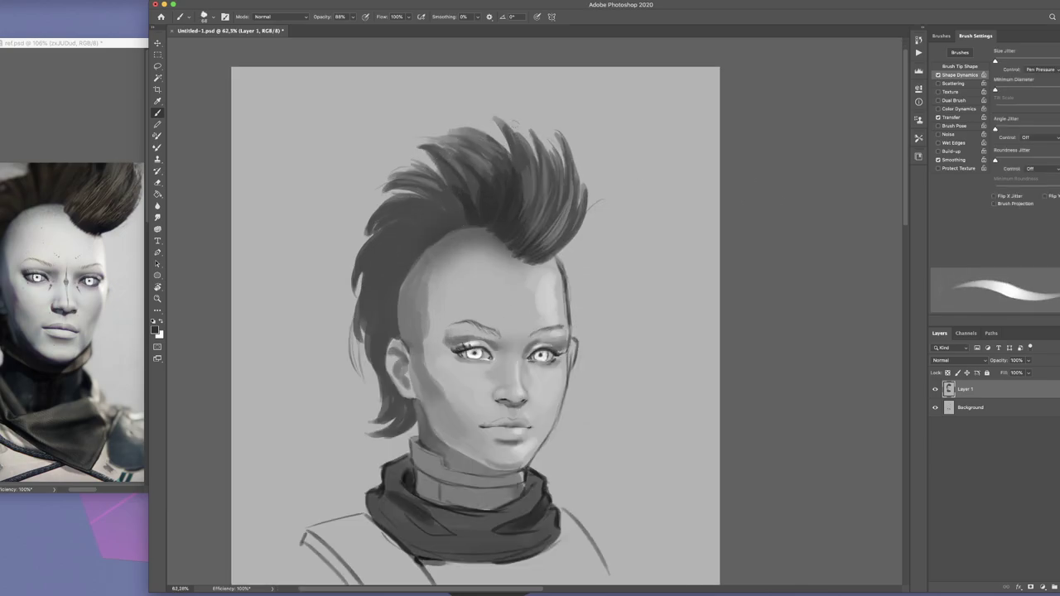
Paint a few more strands on the front of the mohawk and flip the canvas horizontally
left_click_drag(512, 128, 502, 169)
left_click_drag(534, 152, 534, 214)
scroll(534, 214, "down", 2)
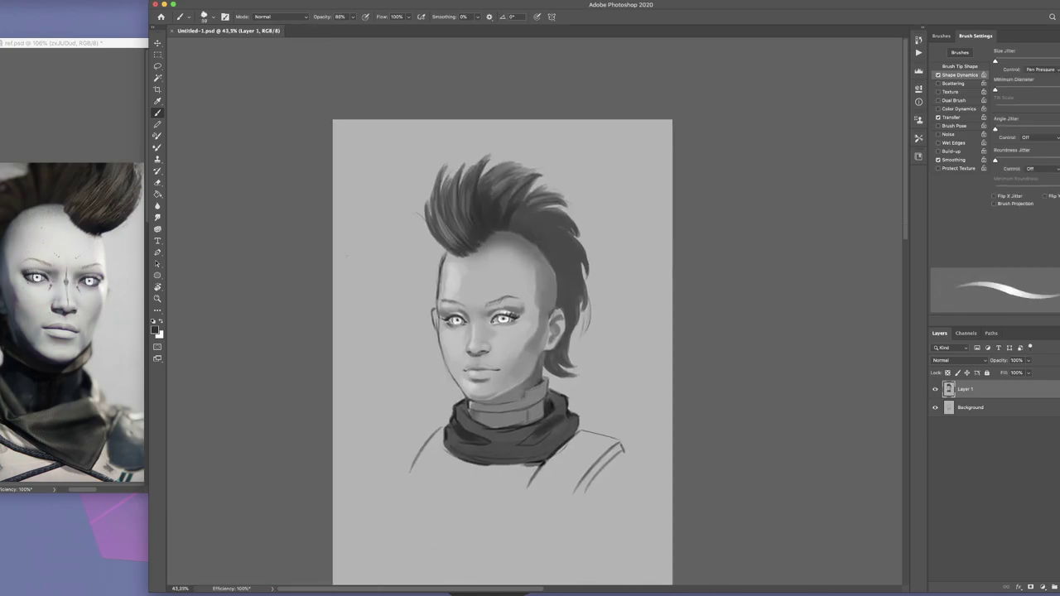
key("x")
scroll(616, 342, "up", 2)
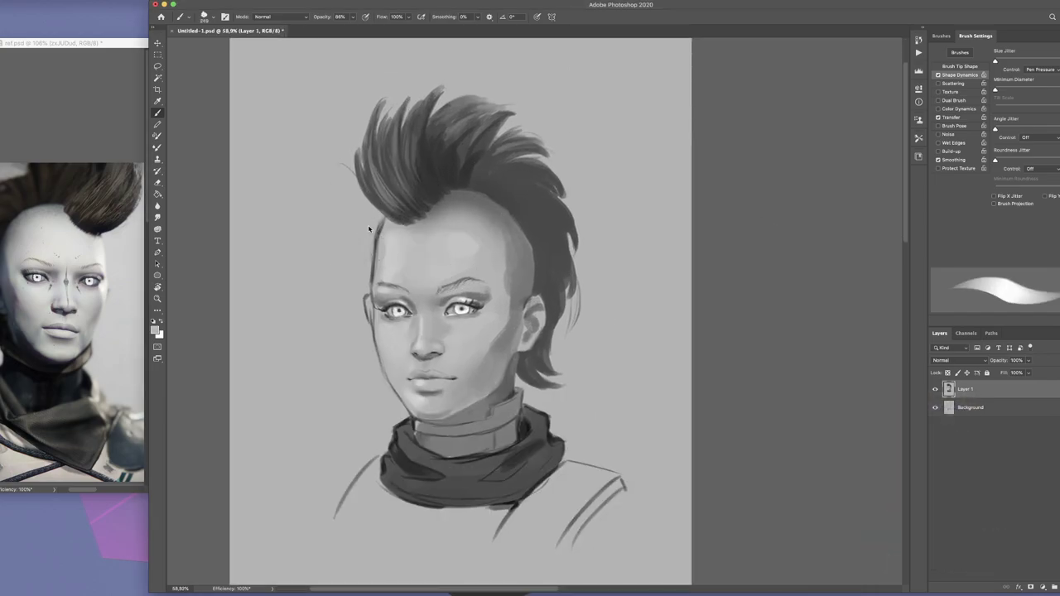
Duplicate Layer 1, enlarge the color reference, and add a new Multiply layer above the copy
right_click(990, 389)
left_click(918, 302)
key("Return")
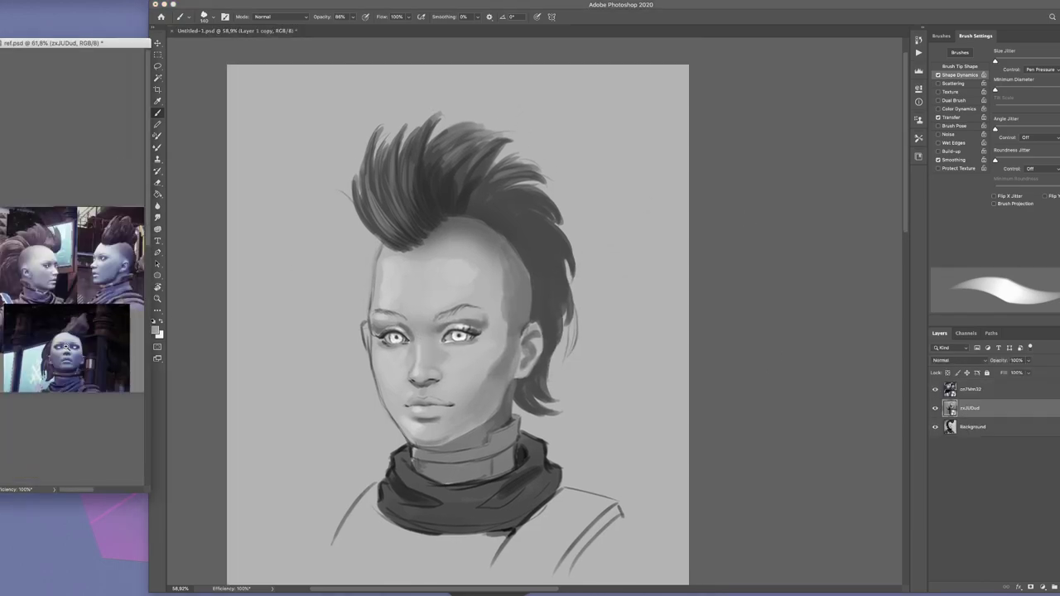
scroll(66, 346, "up", 3)
left_click(772, 371)
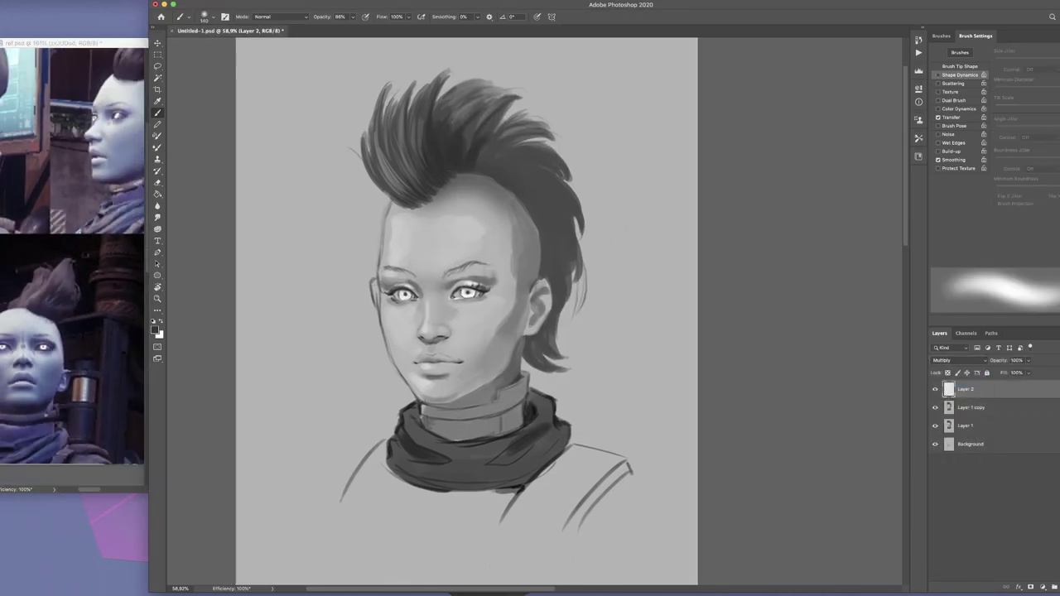
Darken both eye sockets on the Multiply layer with a soft brush and erase the shading over the eyeballs
left_click_drag(484, 327, 513, 324)
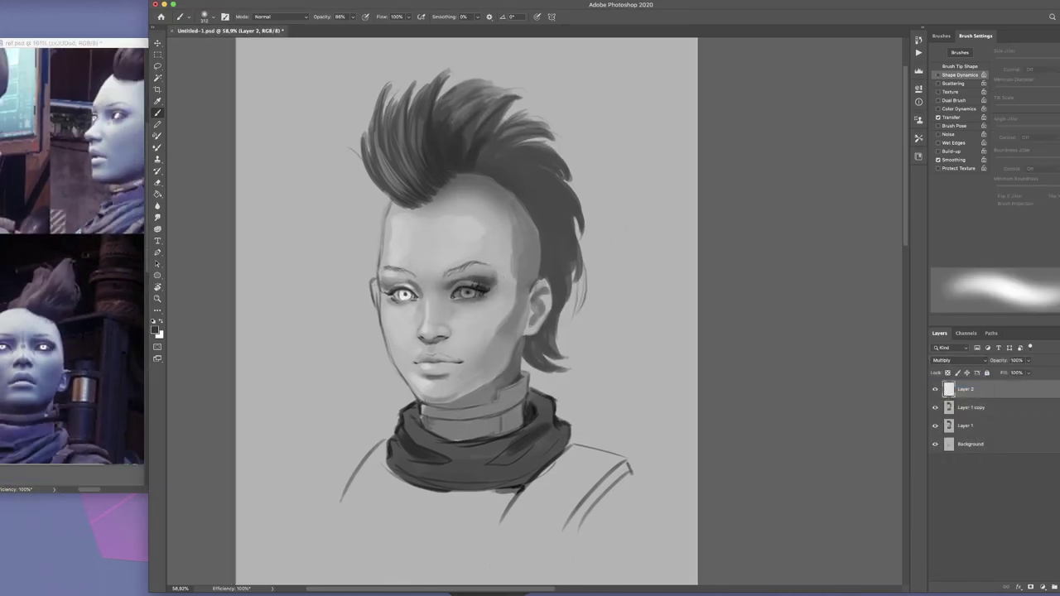
left_click_drag(397, 331, 423, 329)
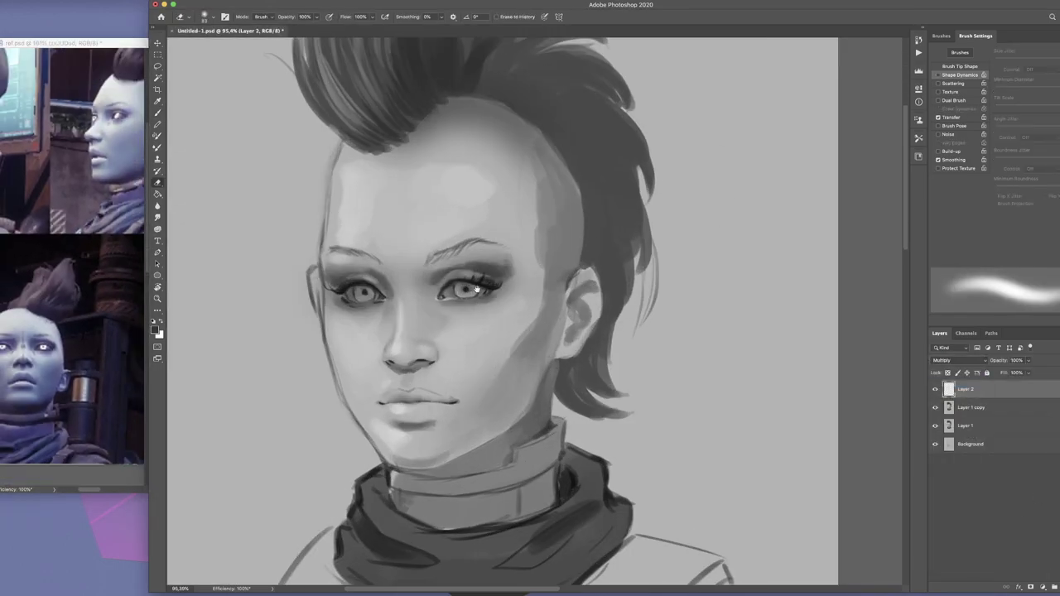
left_click_drag(477, 288, 451, 292)
left_click_drag(376, 291, 352, 294)
scroll(414, 306, "down", 3)
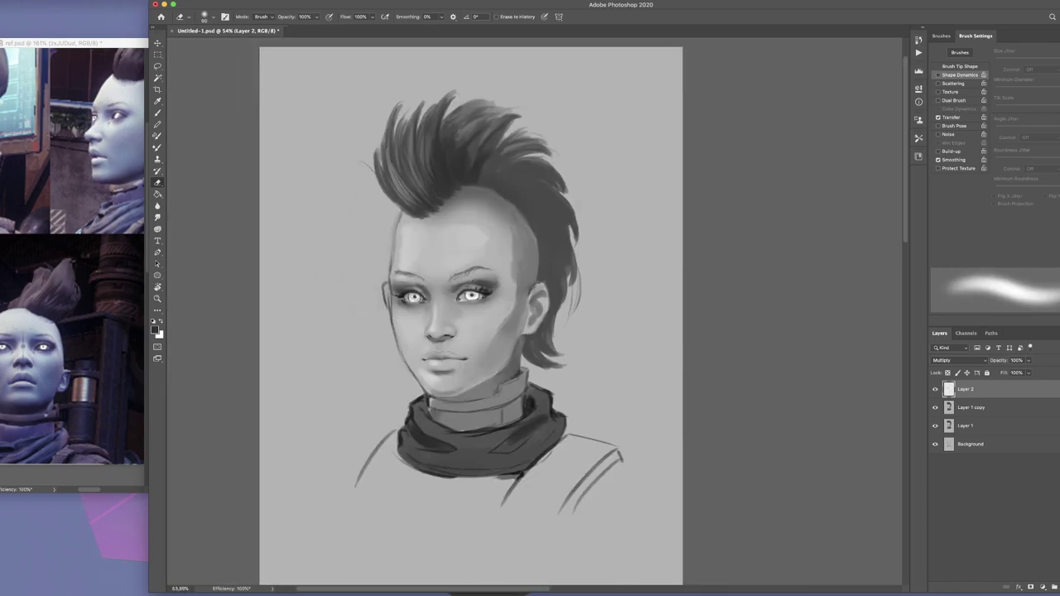
Check the darkened eye makeup against the whole portrait and switch back to the textured brush
scroll(468, 320, "down", 3)
scroll(427, 319, "up", 3)
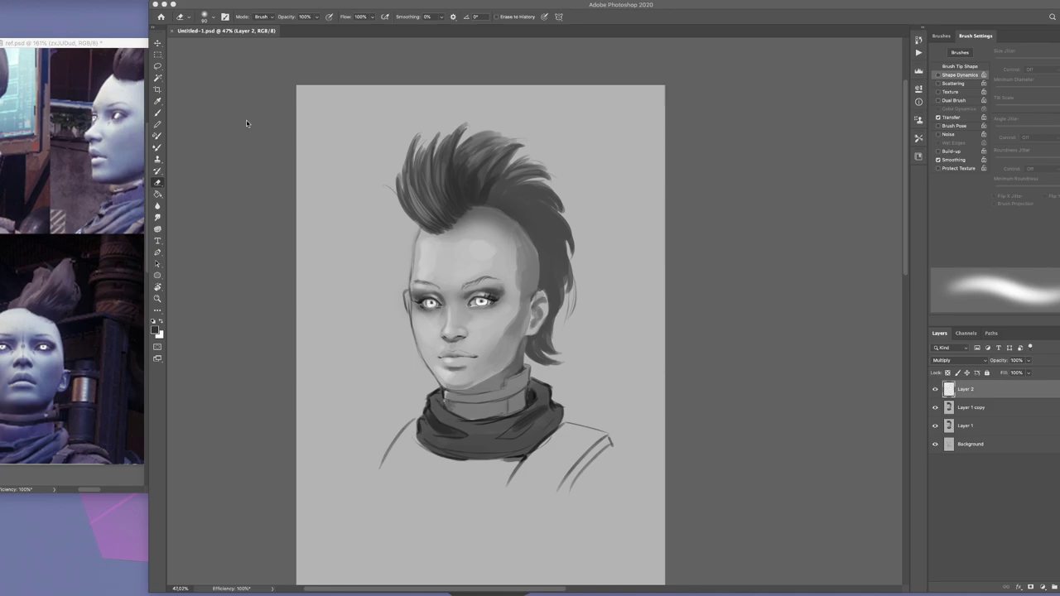
scroll(489, 332, "down", 2)
scroll(480, 306, "up", 4)
key("bracketright")
scroll(386, 228, "up", 2)
key("b")
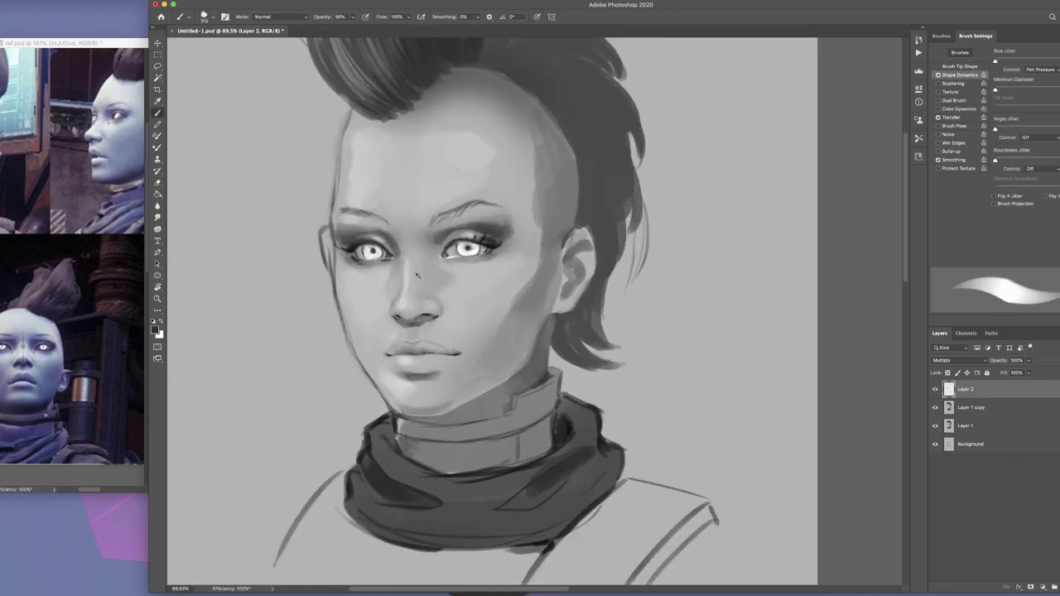
scroll(434, 278, "down", 3)
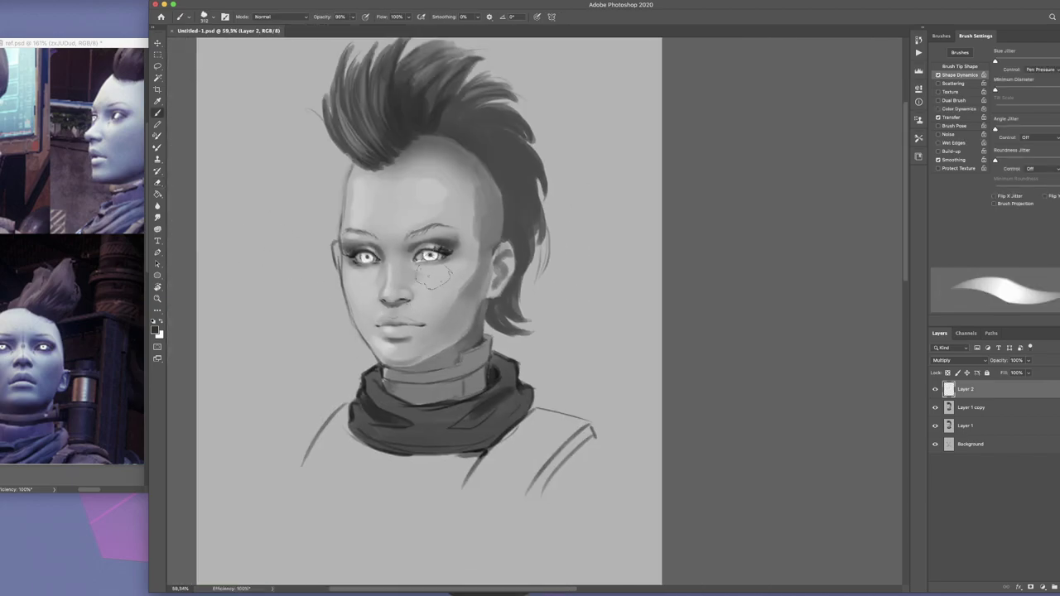
scroll(435, 250, "up", 3)
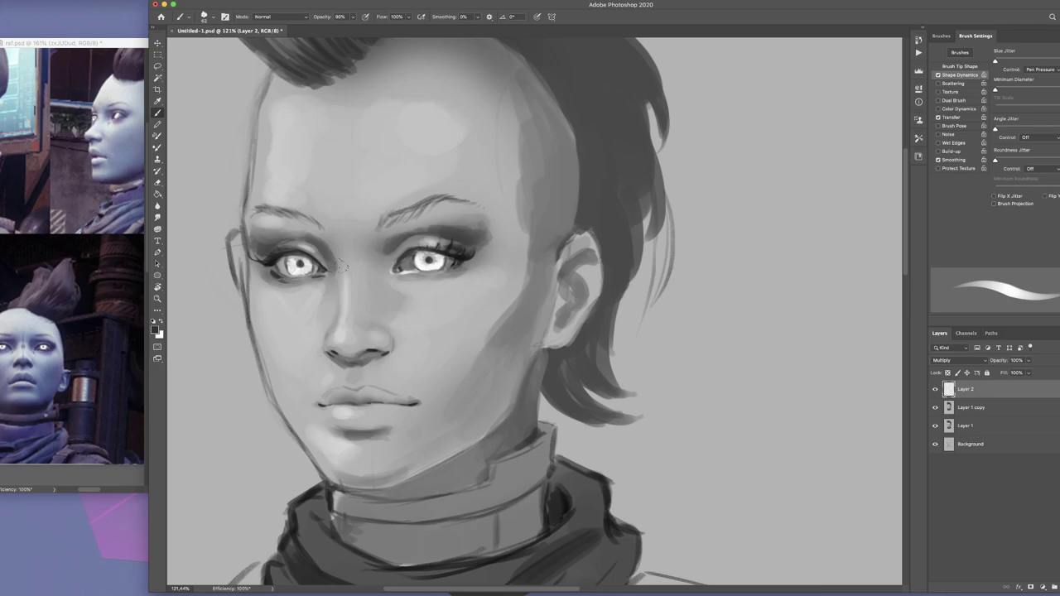
Merge the Multiply shading with the portrait copy and adjust the face with the Liquify filter at brush pressure 30
scroll(434, 250, "down", 2)
key("ctrl+shift+x")
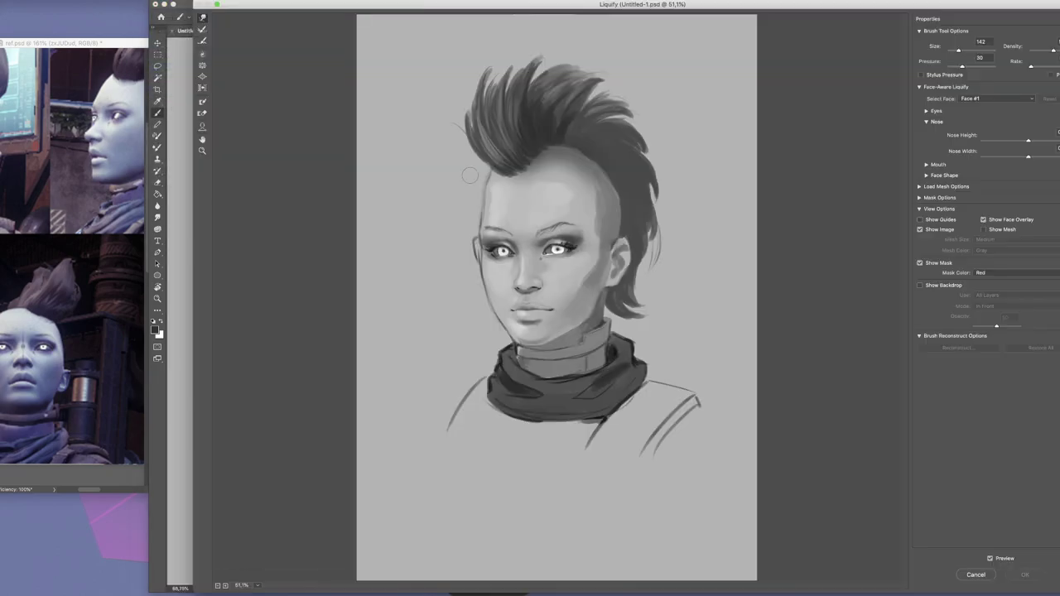
scroll(405, 211, "up", 3)
left_click_drag(411, 225, 420, 226)
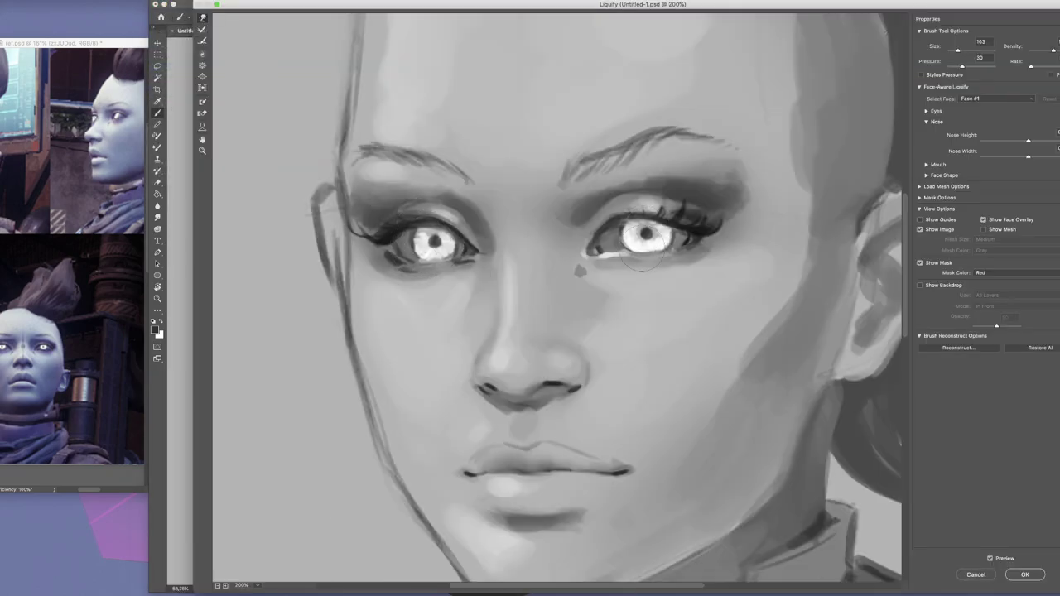
key("Return")
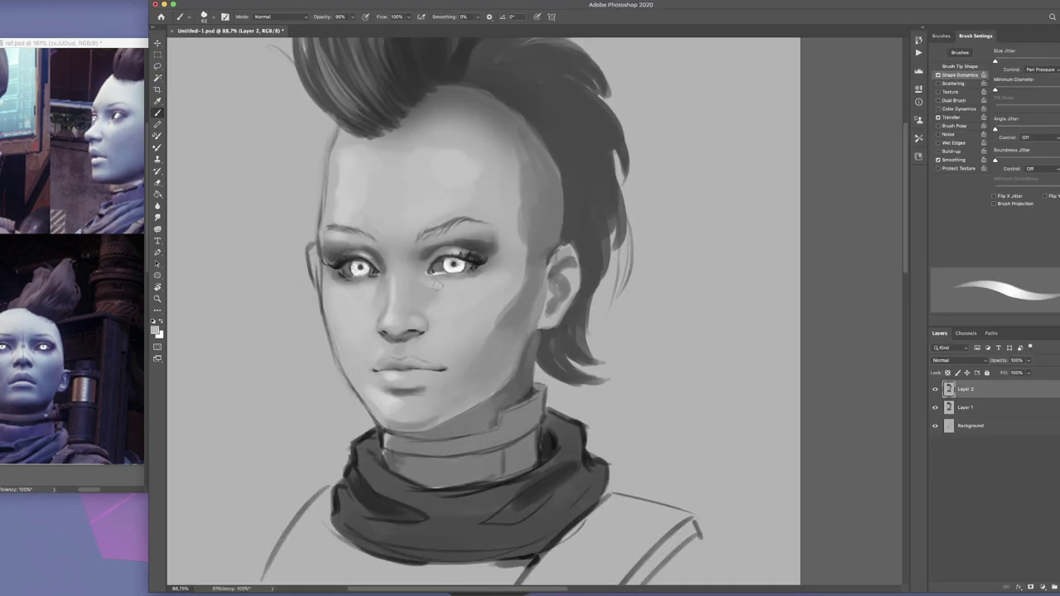
Touch up the skin and lower lid beneath the eyes and fill in the eyebrows
scroll(434, 281, "up", 4)
left_click_drag(425, 296, 432, 294)
scroll(426, 285, "down", 3)
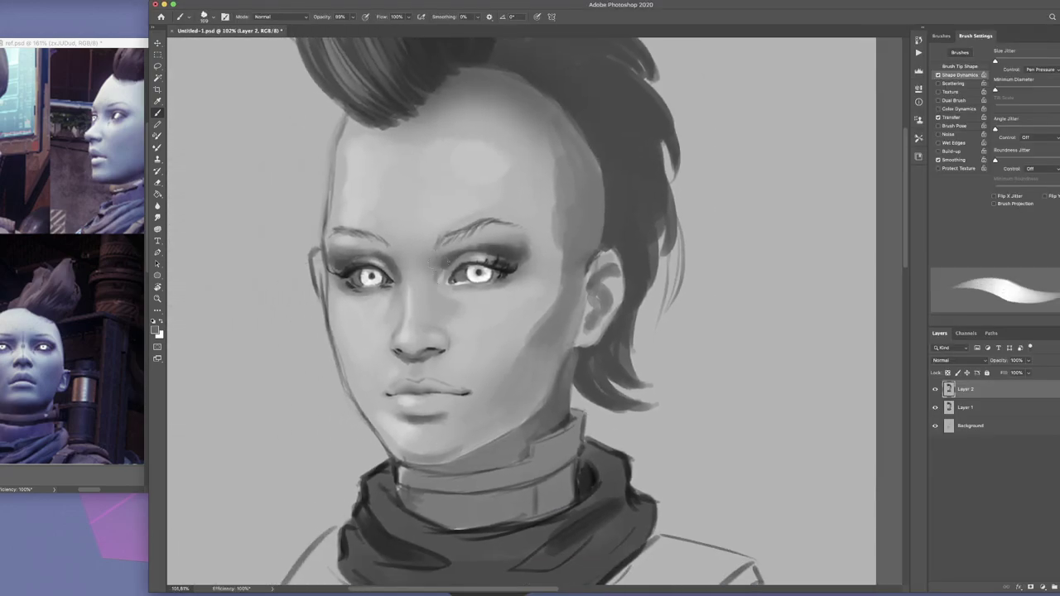
scroll(420, 282, "up", 2)
scroll(392, 257, "down", 2)
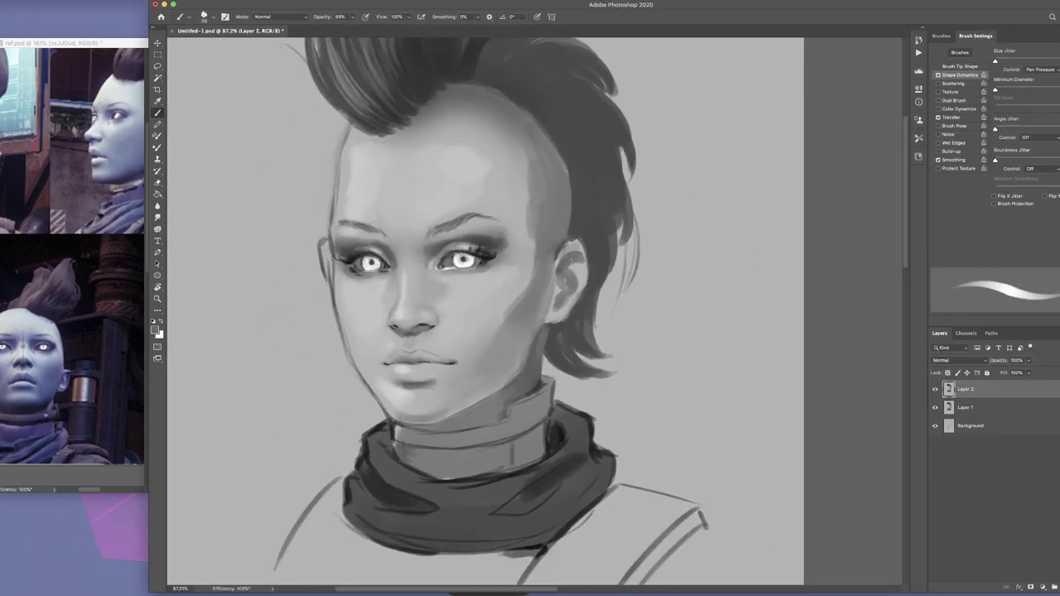
Hide the upper reference layers to show the grayscale reference and flip the portrait canvas horizontally
scroll(574, 258, "down", 3)
scroll(74, 248, "down", 3)
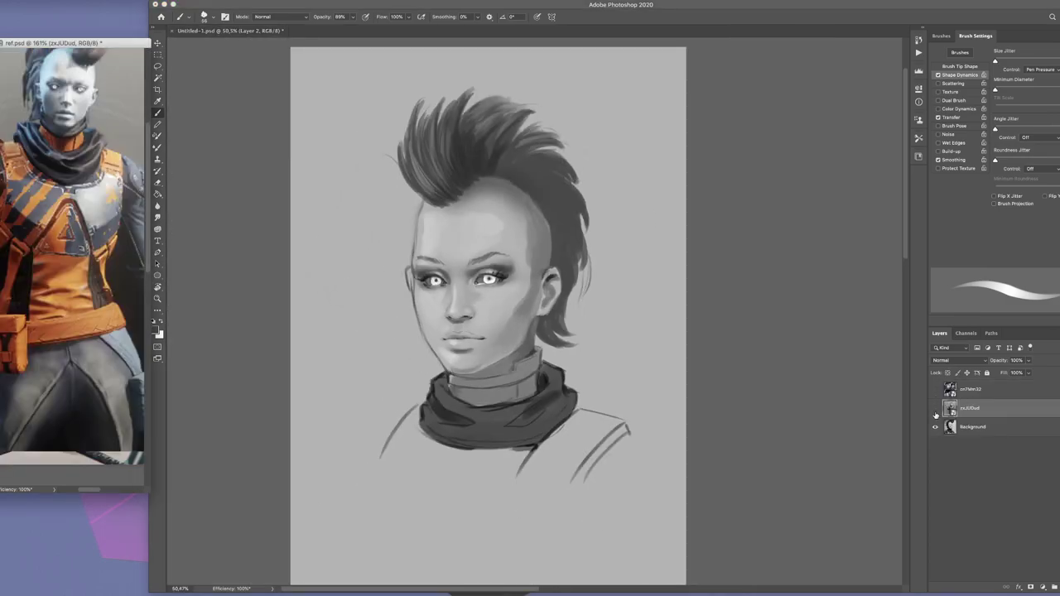
scroll(500, 214, "up", 2)
key("ctrl+shift+h")
Paint finer dark and mid-gray strands down the back of the mohawk with the textured brush
key("0")
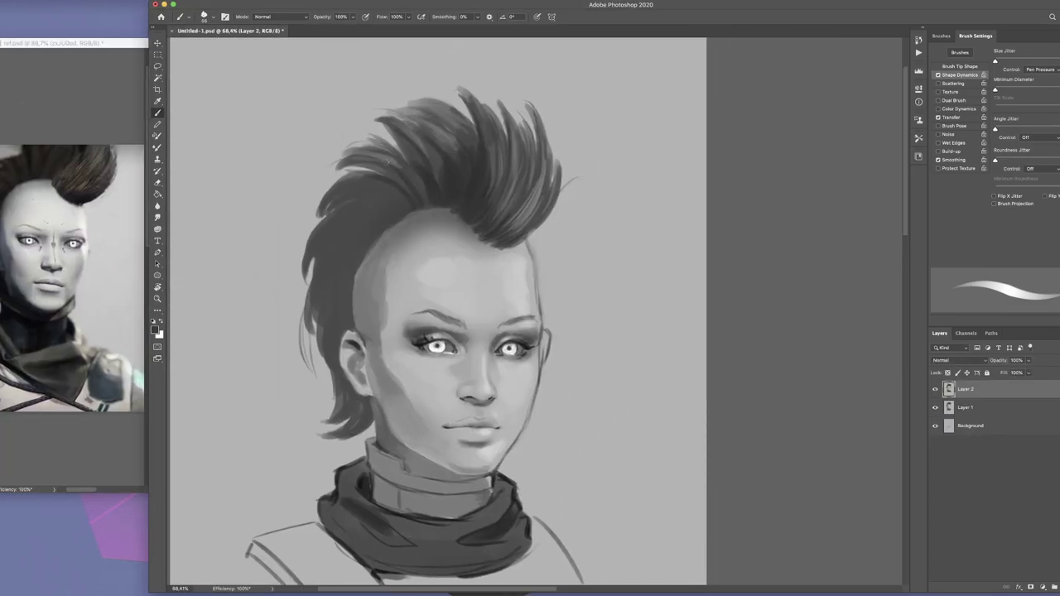
key("[")
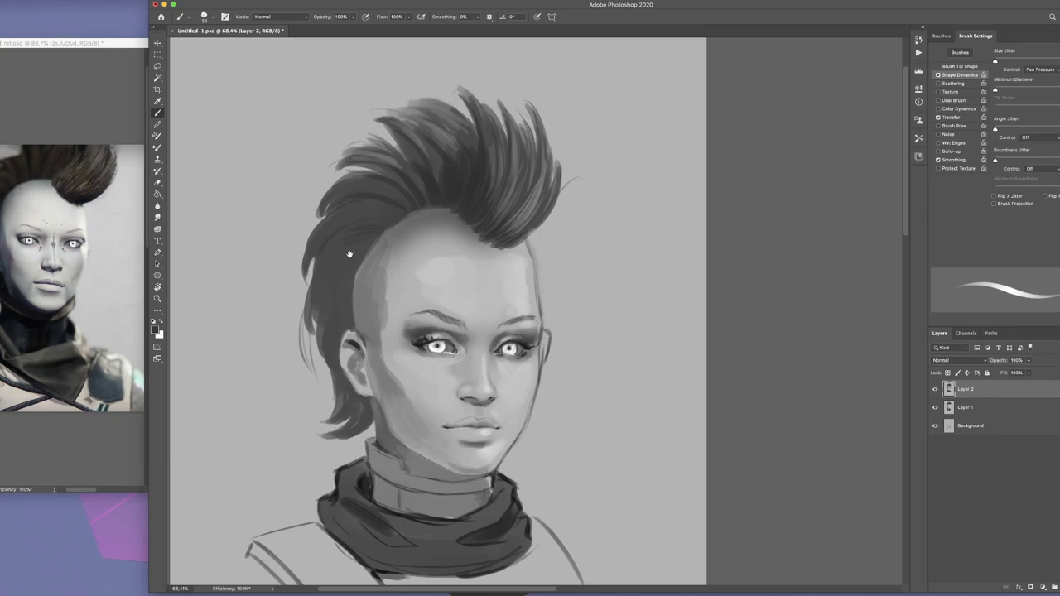
scroll(349, 254, "down", 2)
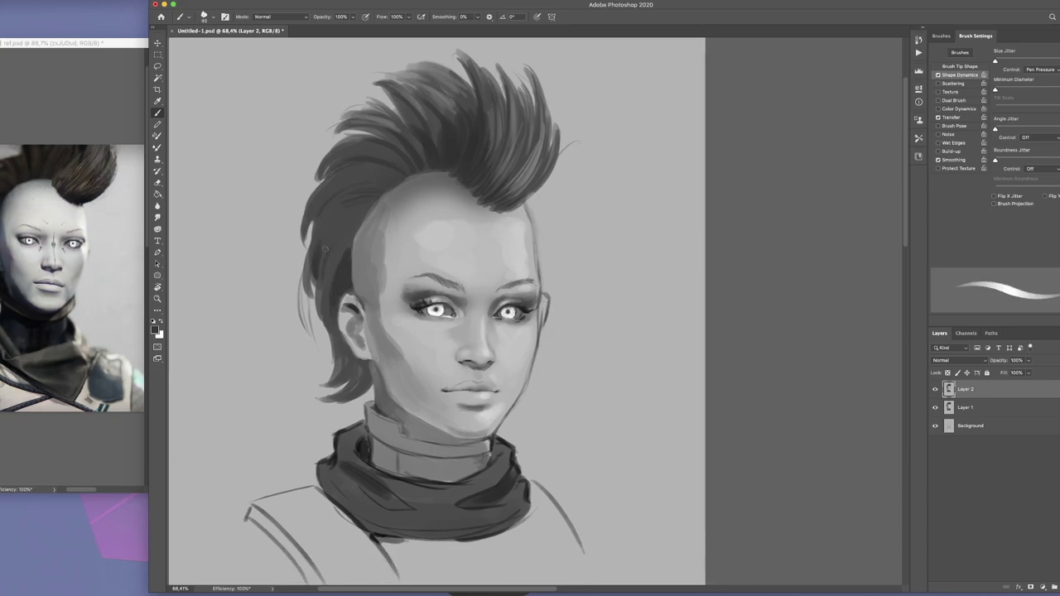
key("]")
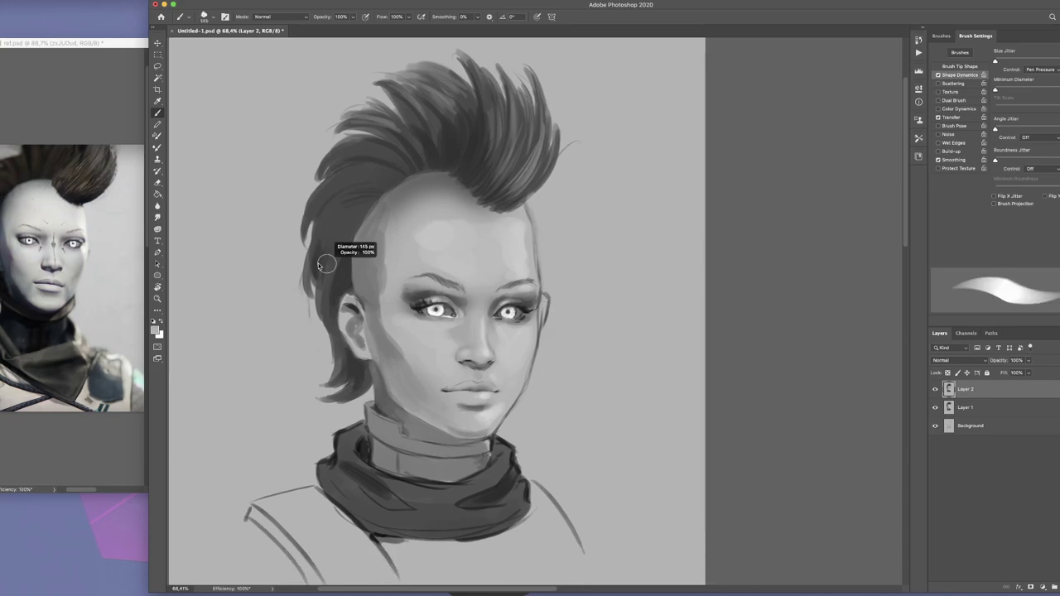
key("9")
key("8")
left_click(318, 296, "alt")
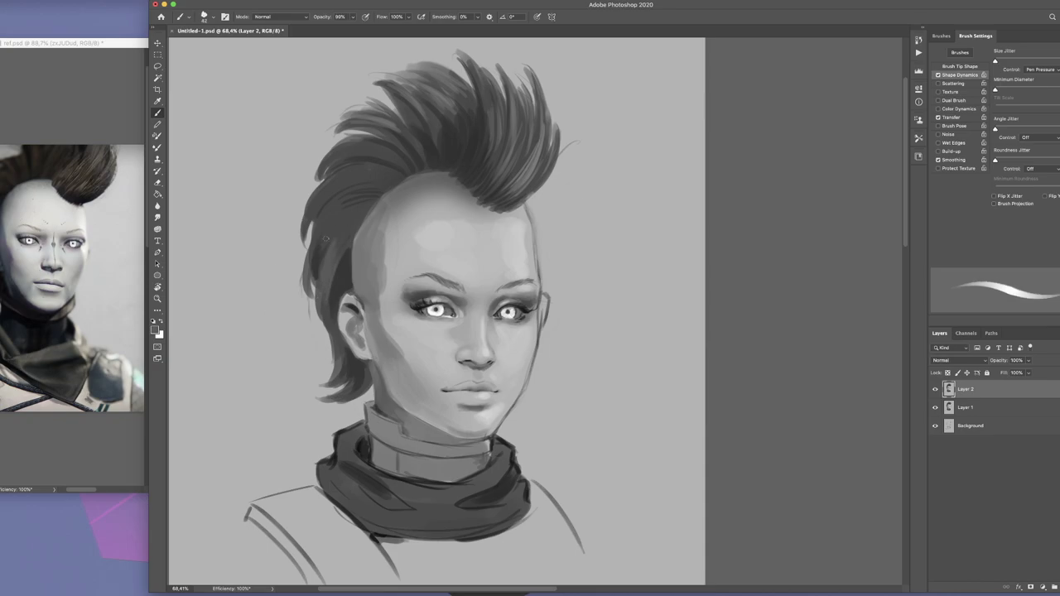
scroll(340, 224, "up", 5)
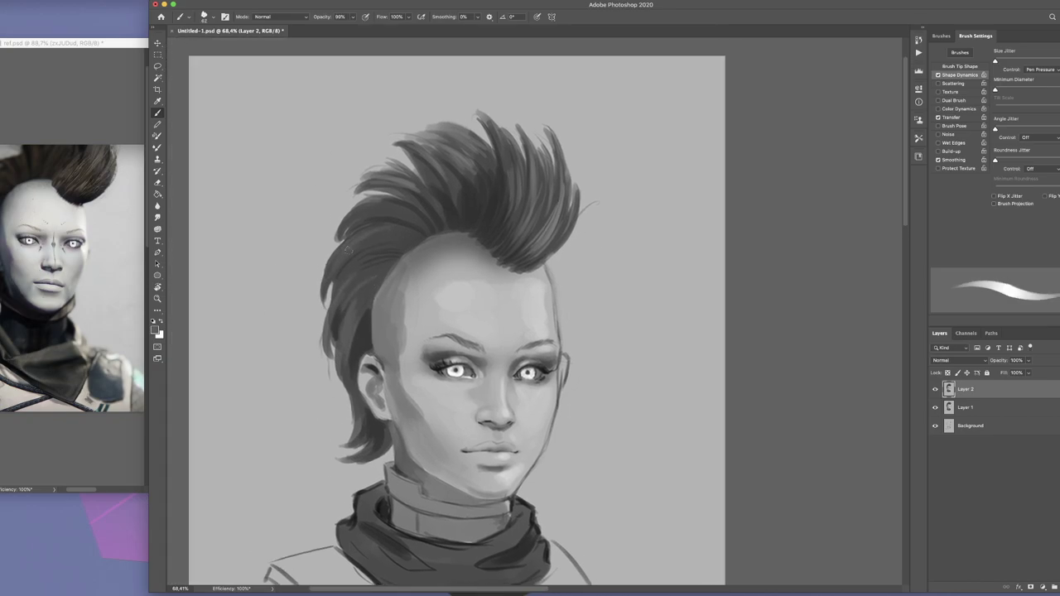
Flip the canvas horizontally and soften the tips of the mohawk's front strands with the Mixer Brush
key("ctrl+shift+h")
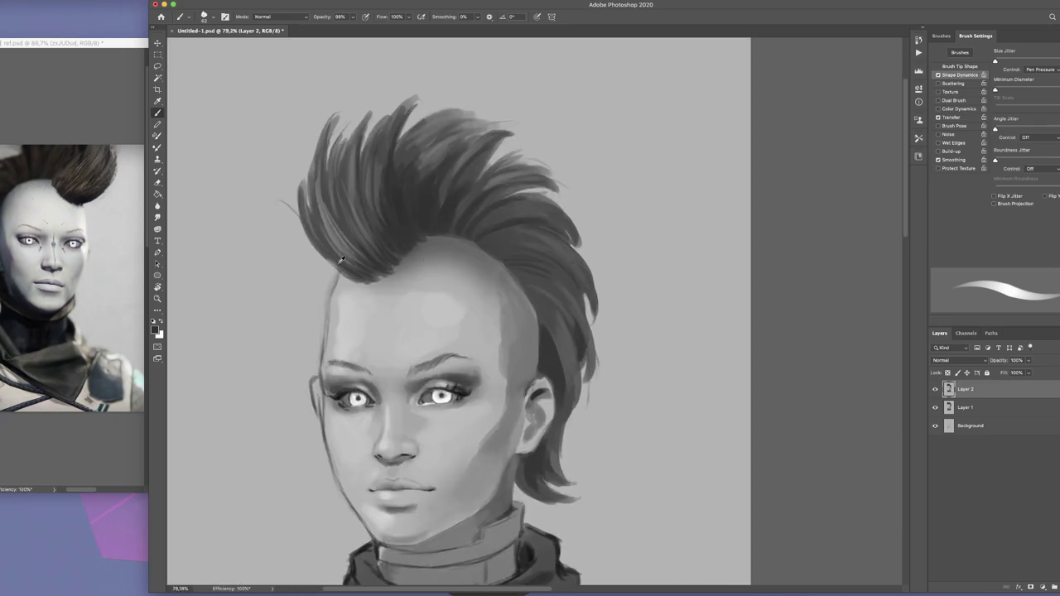
key("shift+b")
left_click_drag(428, 98, 436, 114)
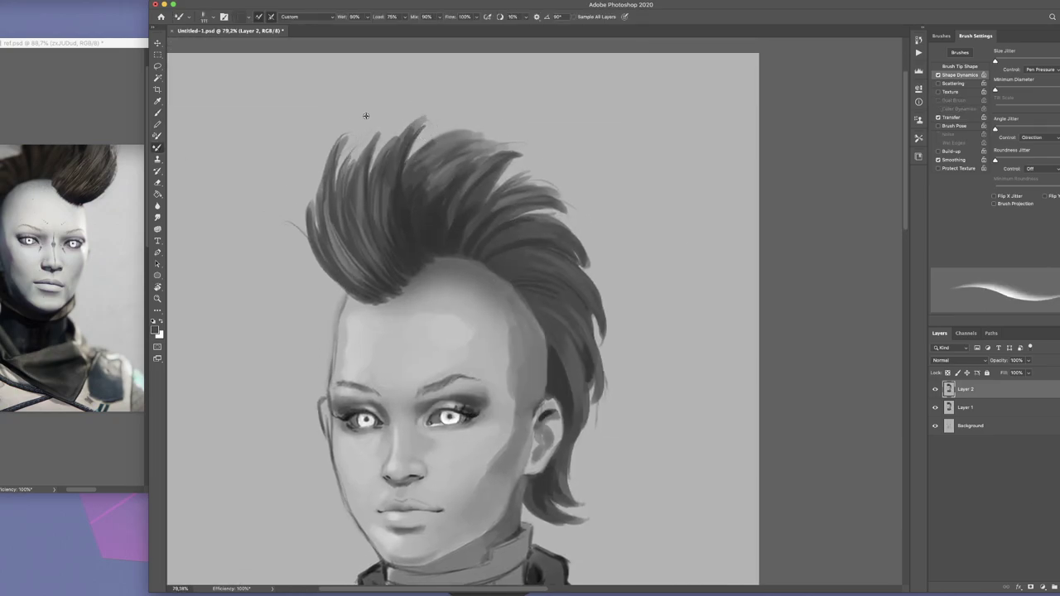
left_click_drag(322, 165, 303, 242)
scroll(329, 165, "up", 2)
scroll(328, 164, "right", 2)
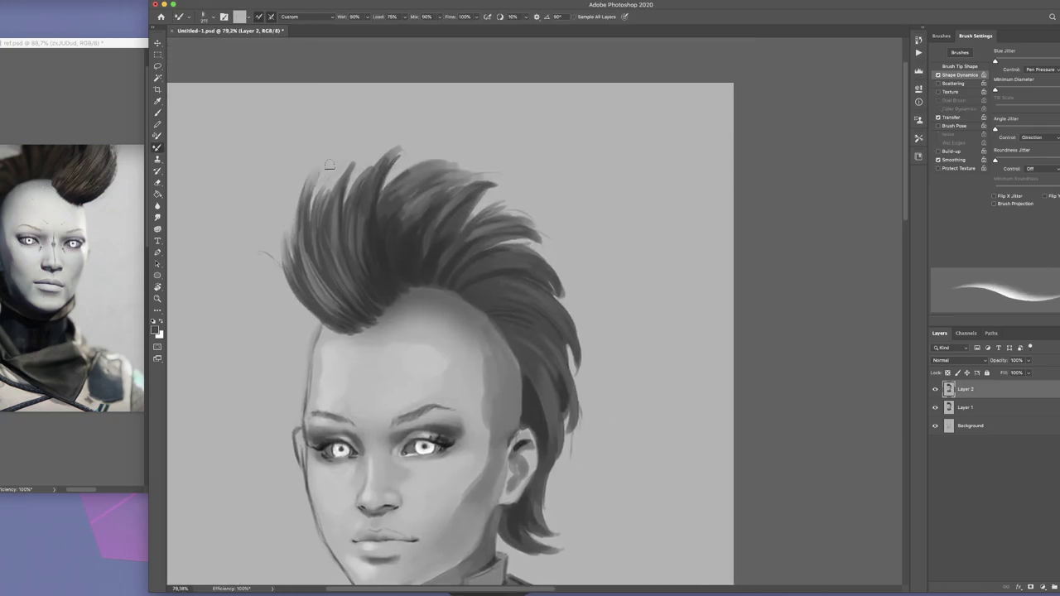
Blend the strand tips along the top of the mohawk with the Mixer Brush
scroll(351, 172, "up", 2)
scroll(352, 172, "right", 2)
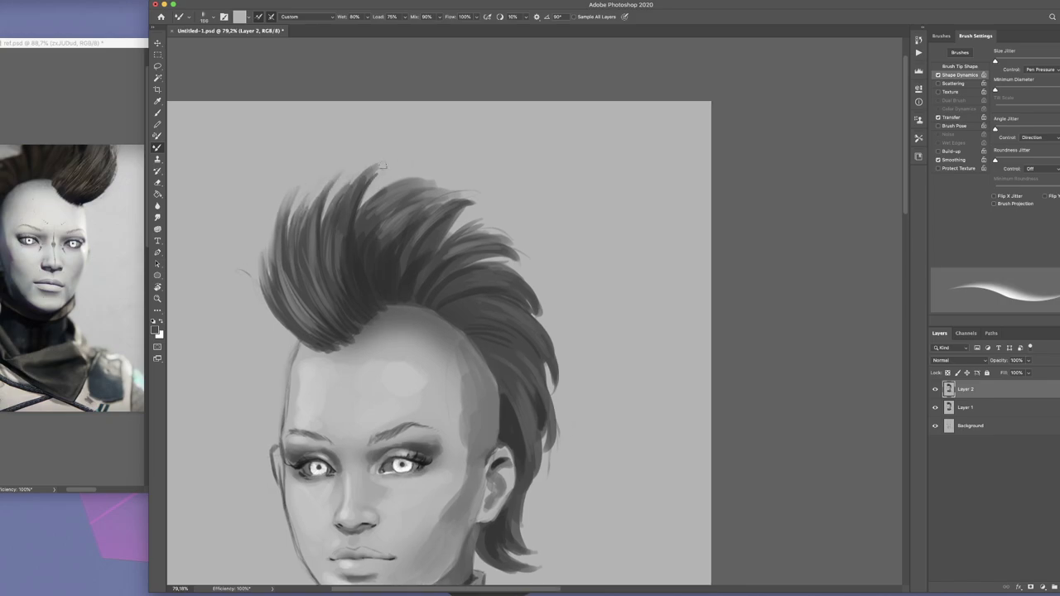
scroll(366, 188, "up", 2)
scroll(367, 187, "right", 2)
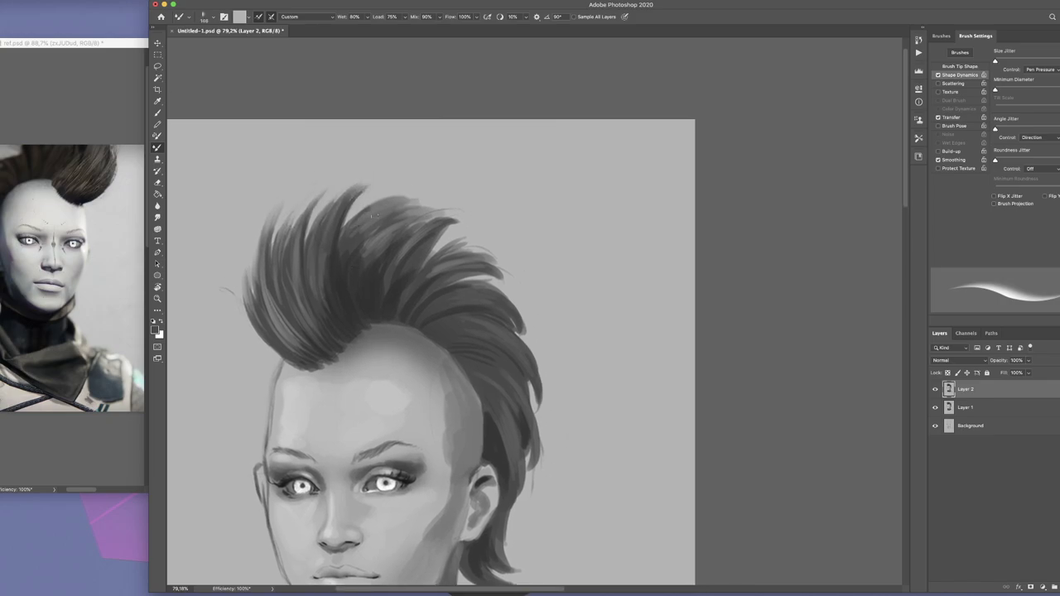
Paint out the stray hair in front of the mohawk with the background gray and flip the canvas
scroll(371, 302, "down", 6)
scroll(371, 302, "left", 6)
key("b")
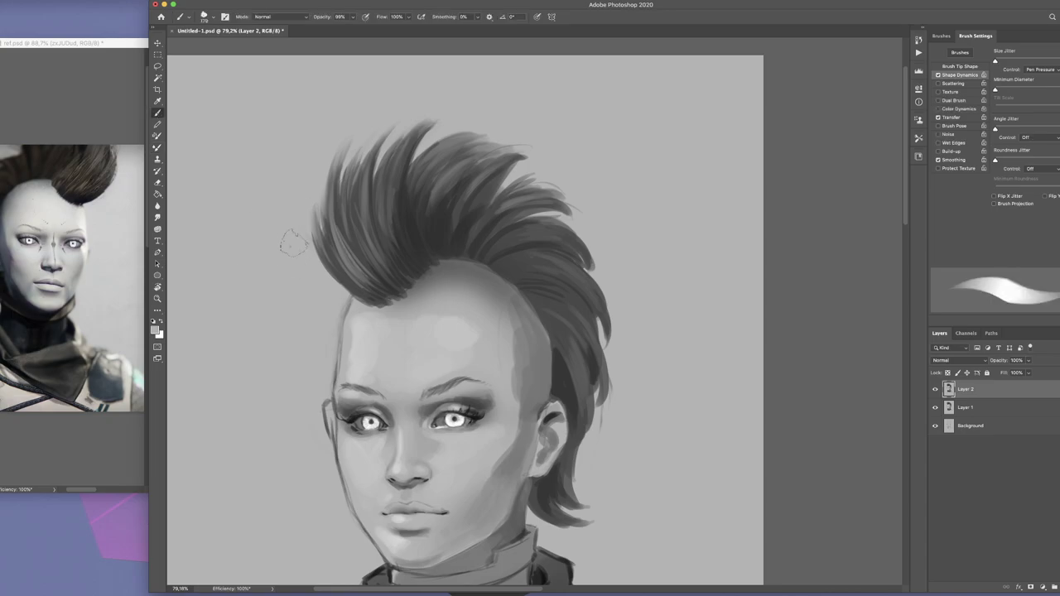
key("h")
Blend the strands along the crown and back of the mohawk with the Mixer Brush
key("shift+b")
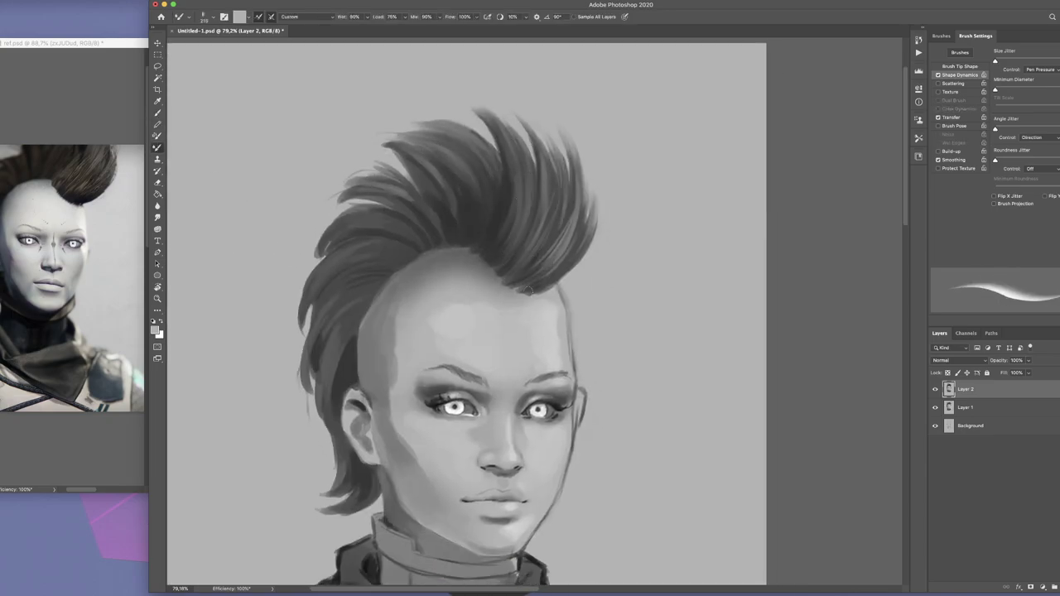
left_click_drag(436, 165, 474, 139)
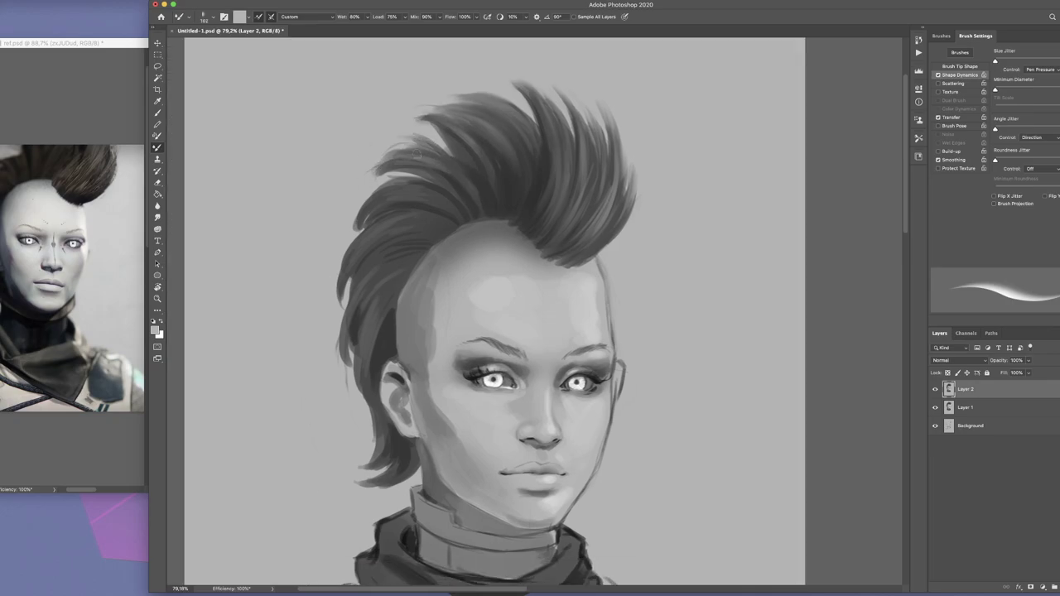
scroll(474, 186, "down", 2)
scroll(440, 211, "down", 2)
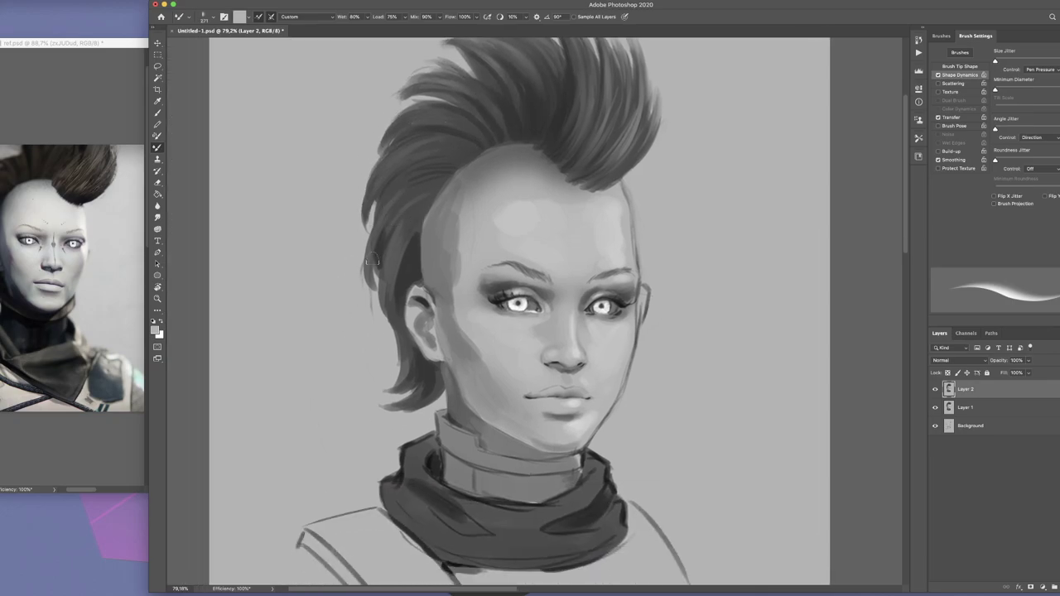
scroll(409, 190, "down", 5)
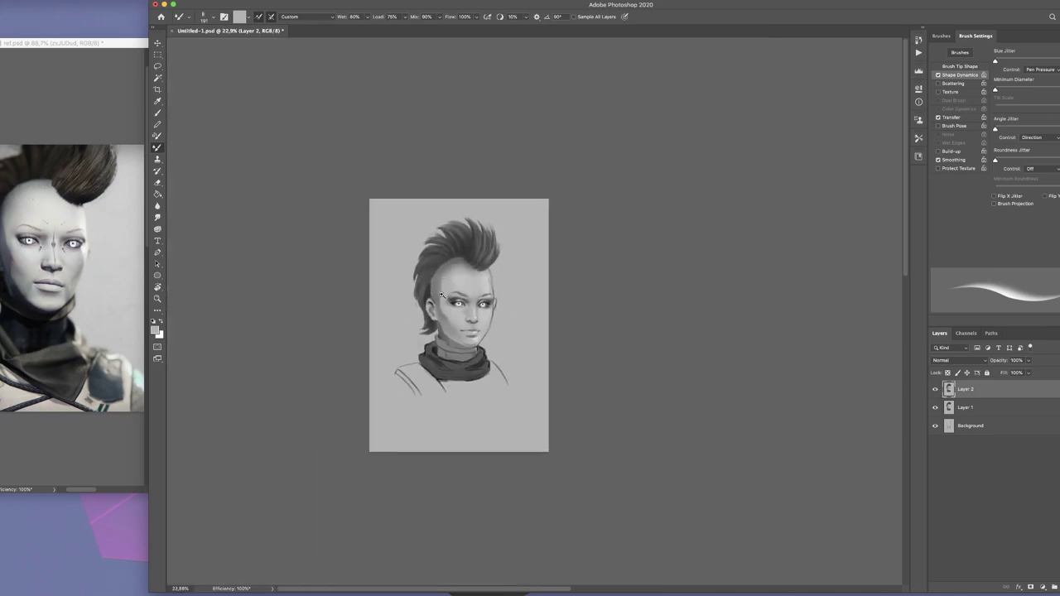
Set the Mixer Brush to a soft round tip and blend the shading on the forehead and shaved side of the head
scroll(408, 168, "up", 3)
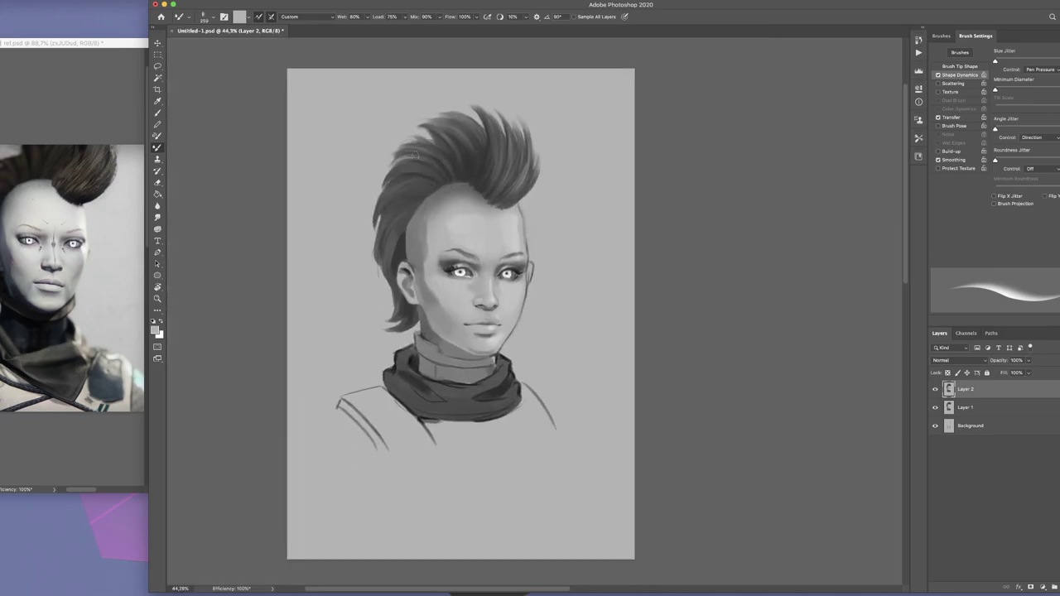
scroll(414, 156, "up", 4)
right_click(356, 195)
key("Return")
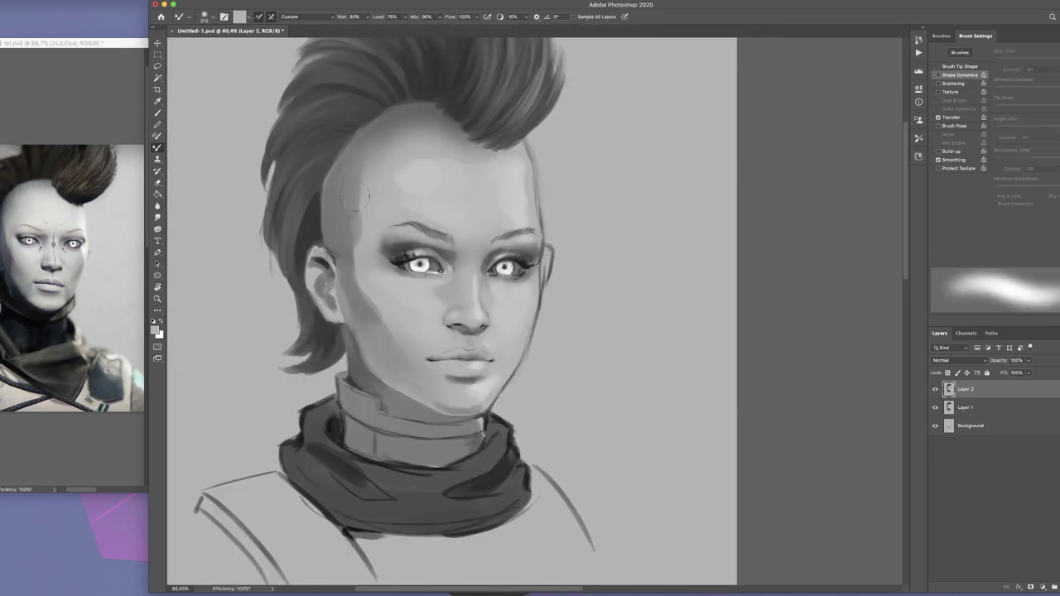
scroll(358, 195, "down", 1)
scroll(389, 198, "down", 1)
scroll(399, 201, "up", 2)
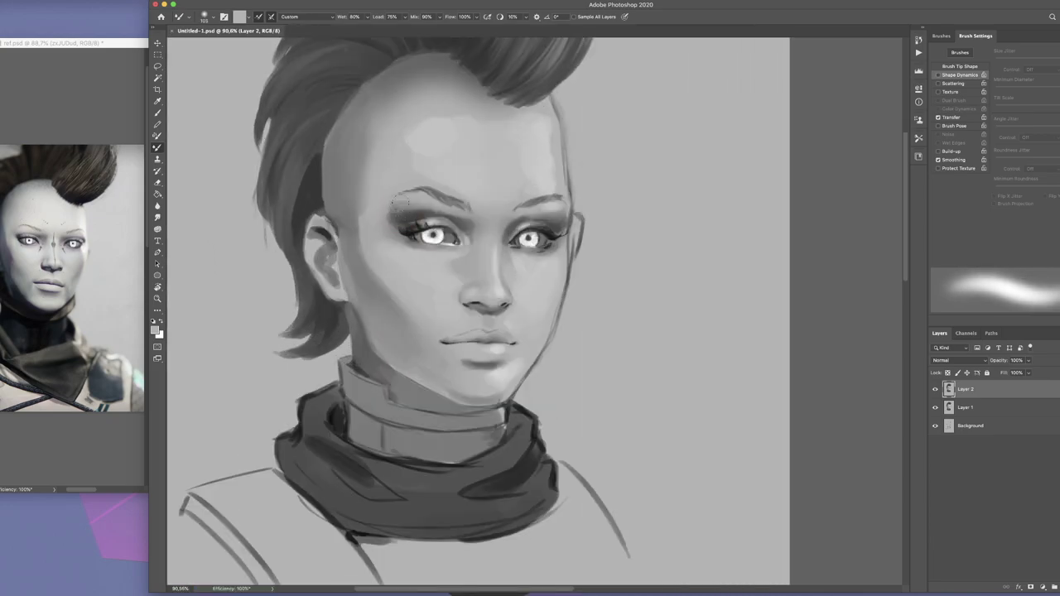
left_click_drag(378, 158, 369, 158)
Smooth the skin shading around the nose, cheeks, mouth and chin with the soft Mixer Brush
scroll(425, 142, "down", 2)
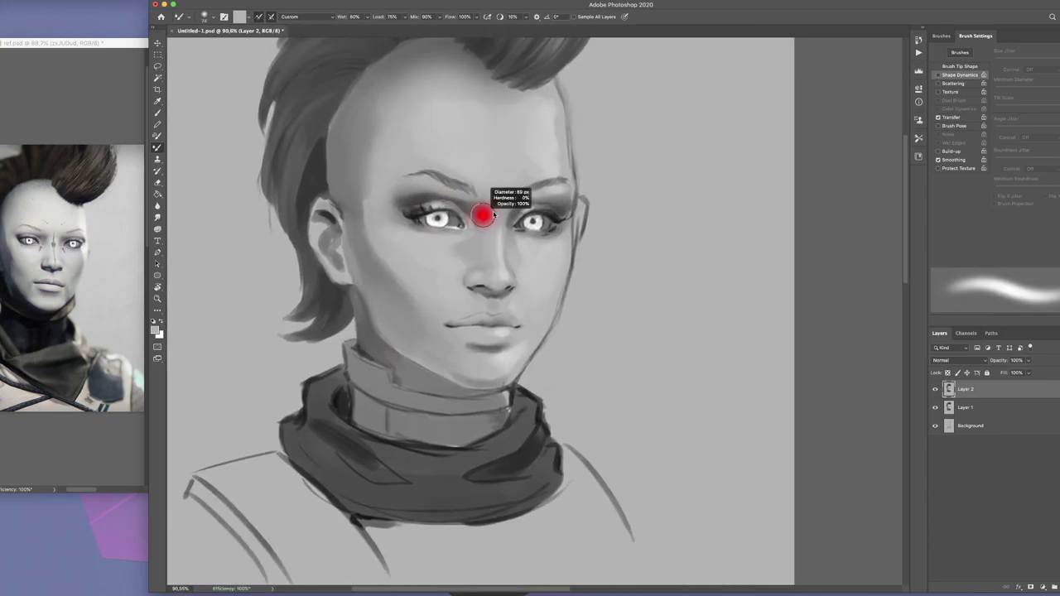
scroll(463, 224, "down", 3)
left_click_drag(525, 260, 492, 317)
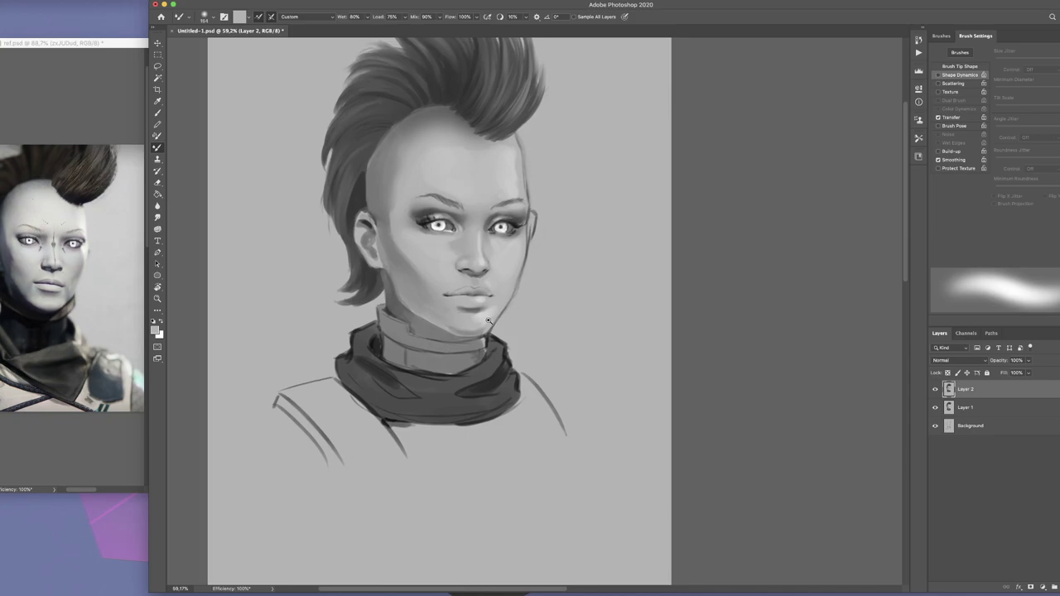
scroll(493, 317, "up", 3)
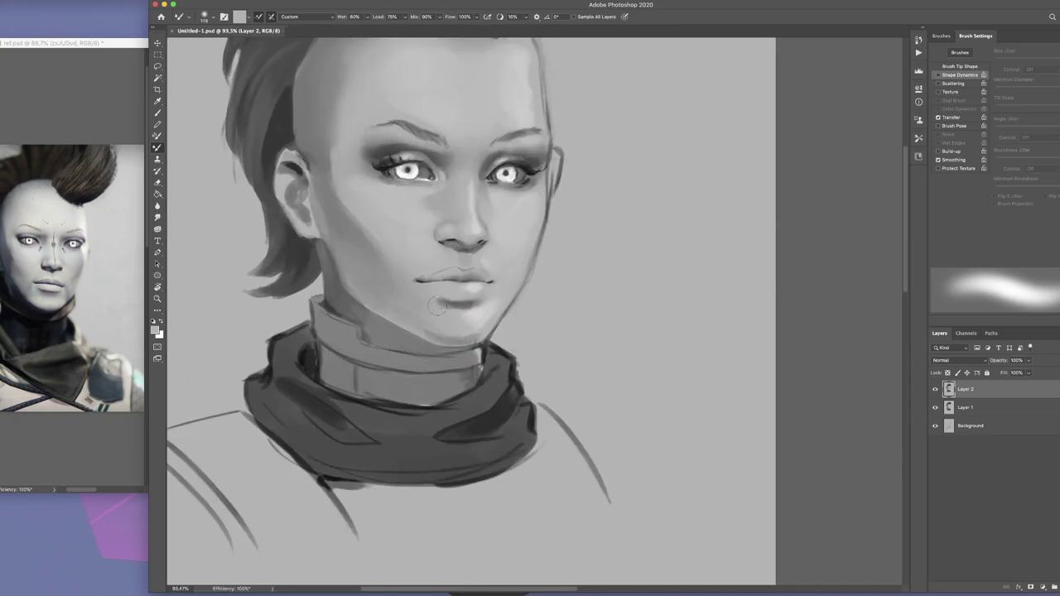
scroll(436, 307, "down", 3)
scroll(399, 331, "up", 3)
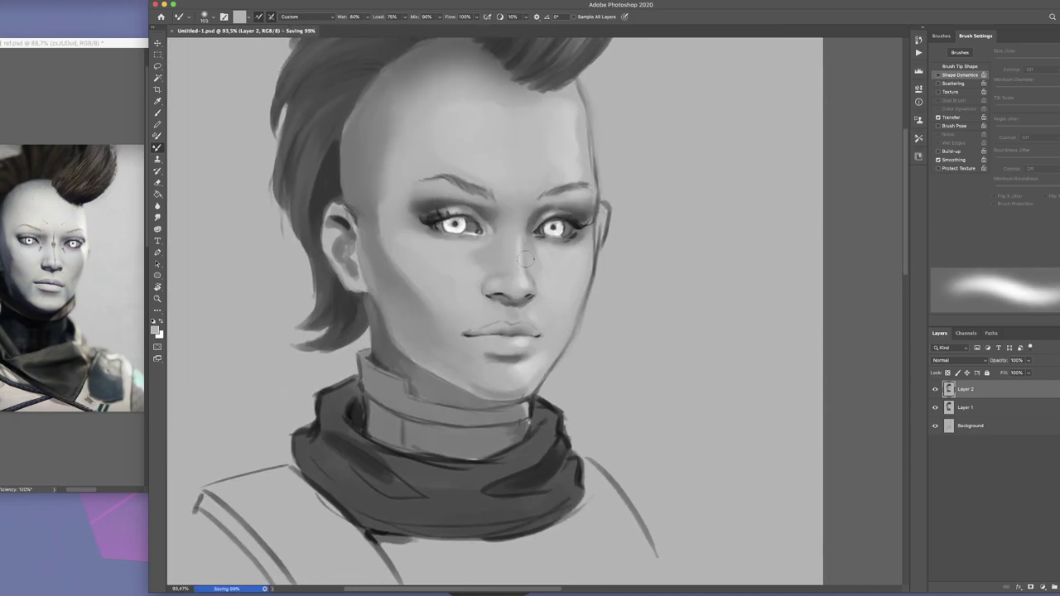
scroll(422, 352, "down", 2)
scroll(445, 369, "down", 2)
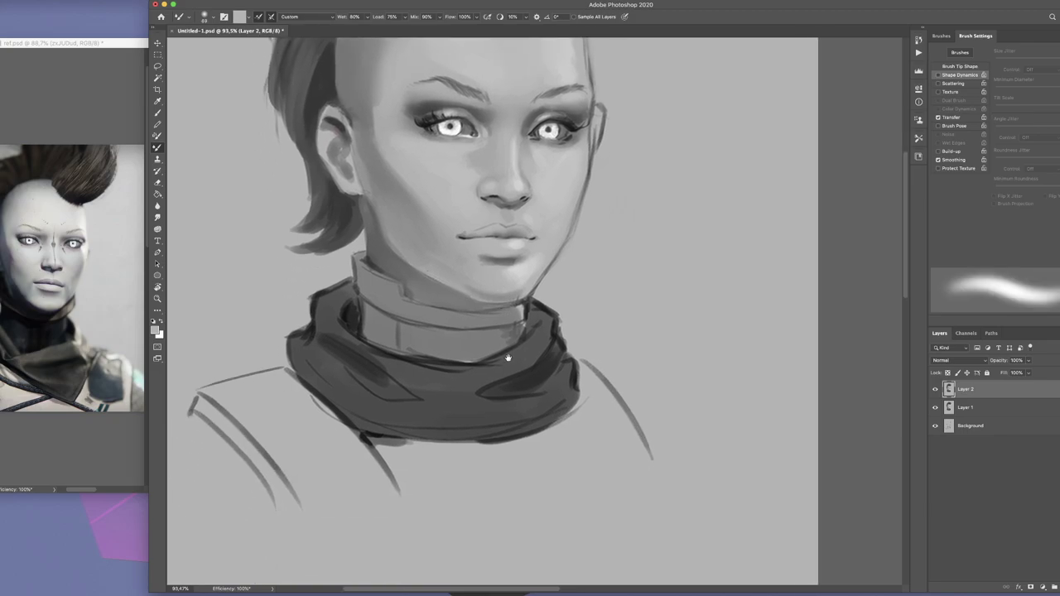
scroll(466, 379, "up", 3)
Paint short hair strokes along both eyebrows with the Brush tool and lighten the skin beneath them
key("b")
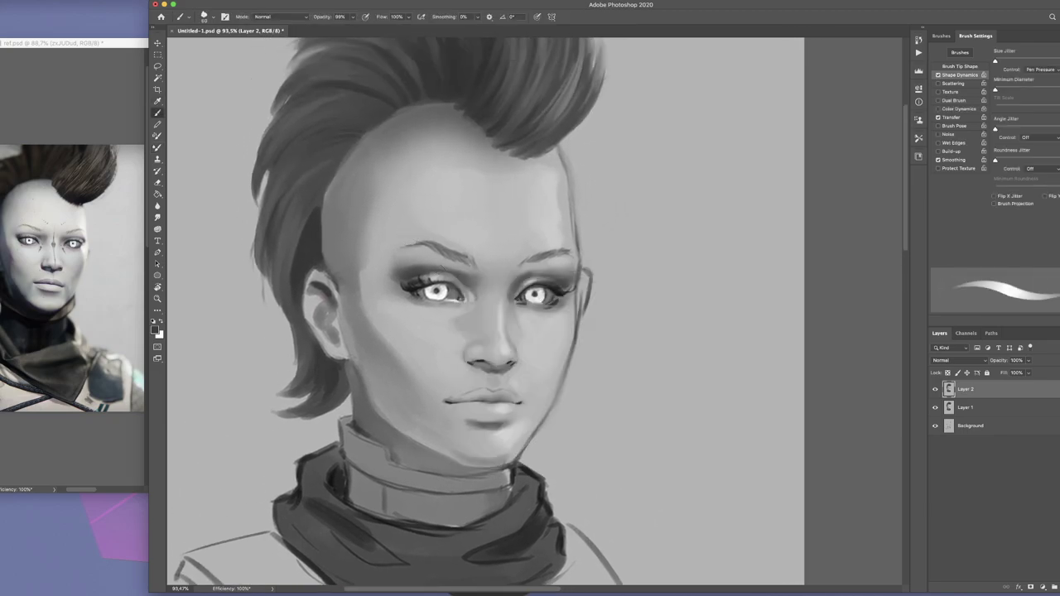
left_click_drag(404, 264, 396, 264)
scroll(514, 265, "up", 3)
scroll(513, 265, "down", 3)
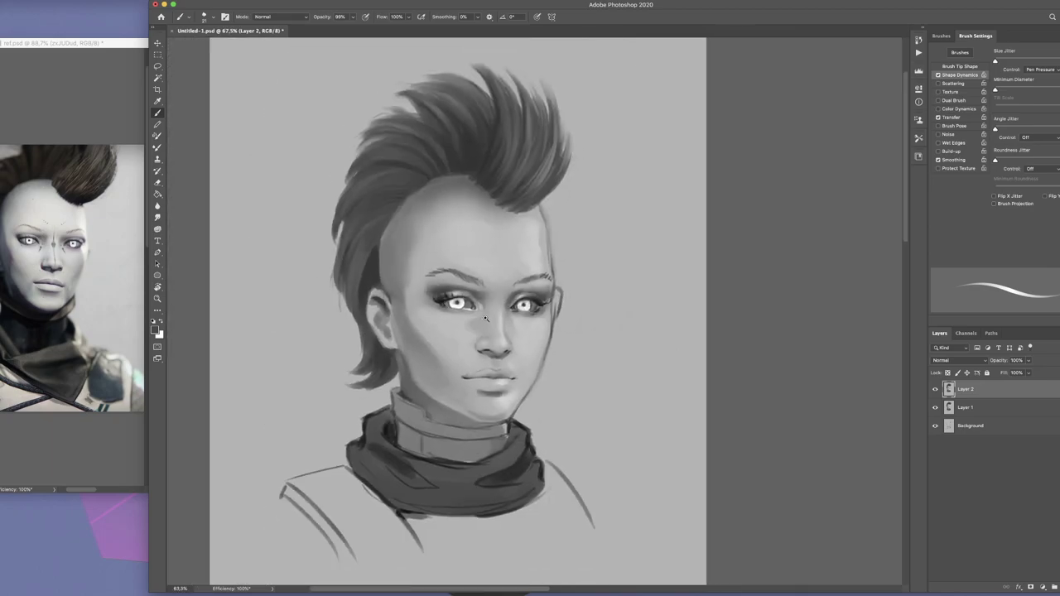
scroll(515, 265, "up", 4)
mouse_move(515, 264)
left_mouse_down()
mouse_move(425, 279)
mouse_move(318, 258)
left_mouse_up()
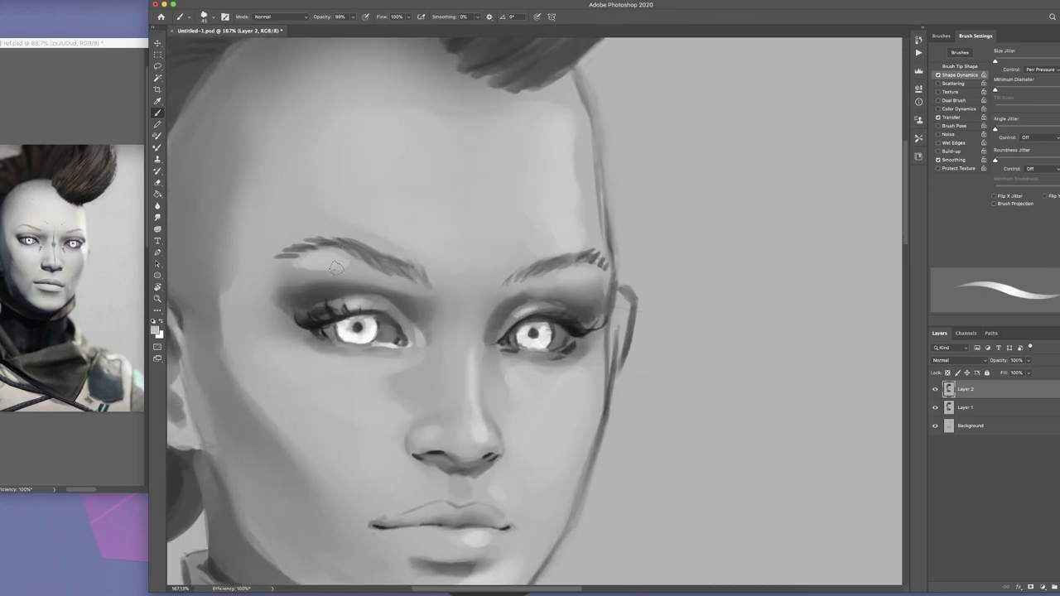
Pick a soft brush with Shape Dynamics off and Transfer on, and refine the shading along the nose bridge
scroll(588, 274, "down", 5)
scroll(514, 307, "up", 2)
right_click(509, 307)
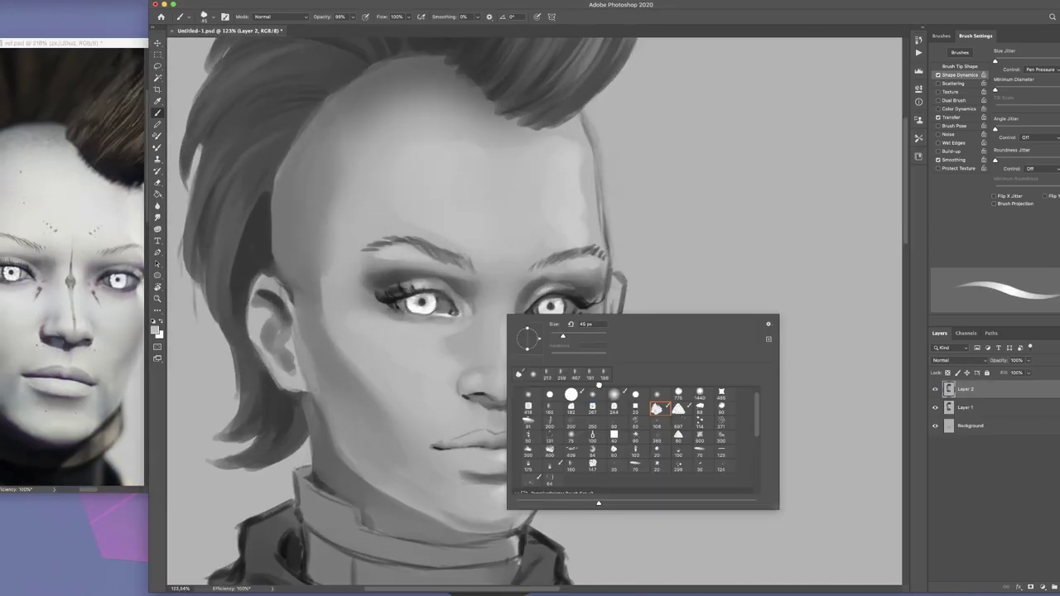
left_click(637, 416)
left_click(499, 302)
left_click(950, 117)
scroll(497, 282, "down", 2)
left_click(493, 223)
left_click_drag(493, 223, 467, 196)
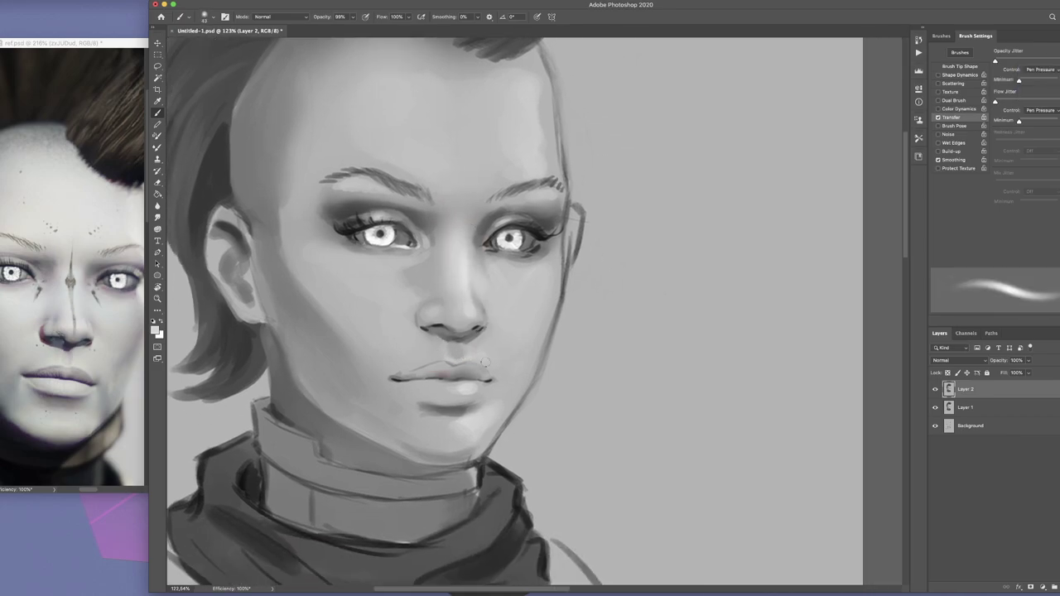
Refine the shading of the lips and flip the canvas horizontally
scroll(477, 385, "up", 4)
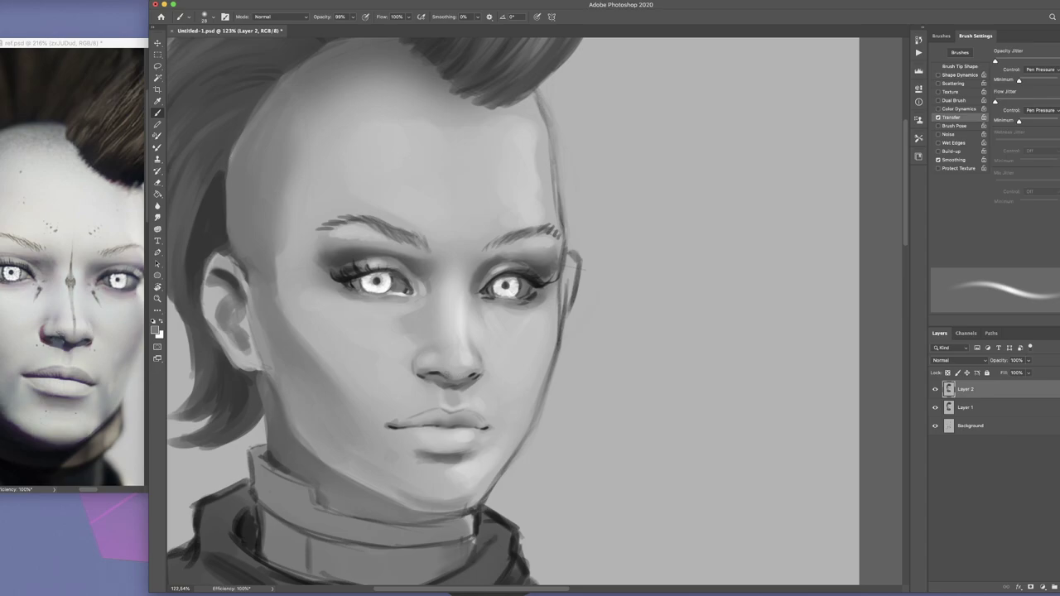
scroll(455, 365, "down", 3)
scroll(458, 369, "down", 2)
scroll(428, 402, "down", 1)
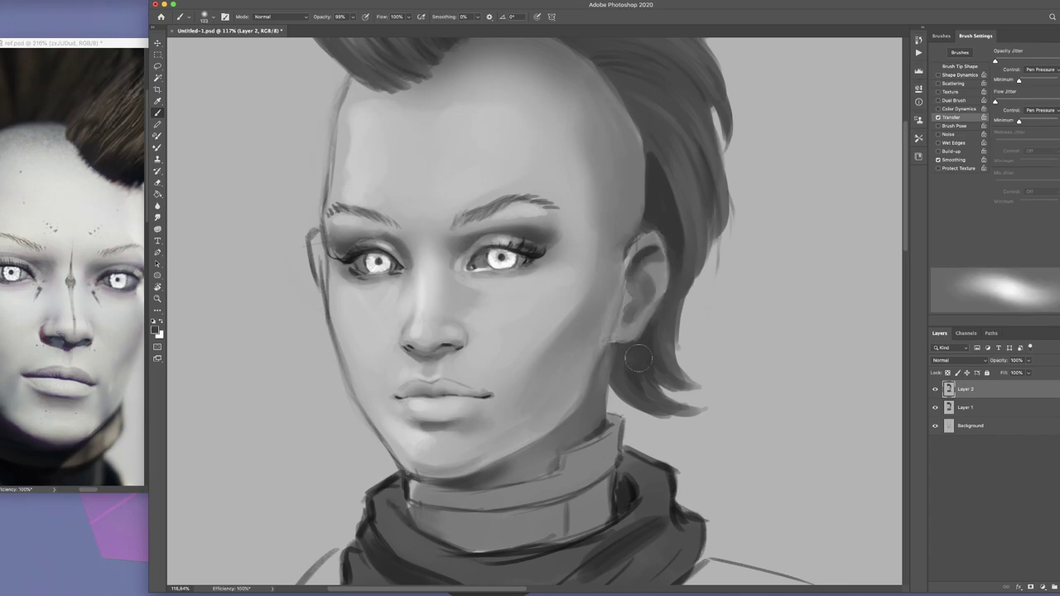
Choose a tapered brush with Shape Dynamics on and deepen the shading of the upper lip
right_click(597, 300)
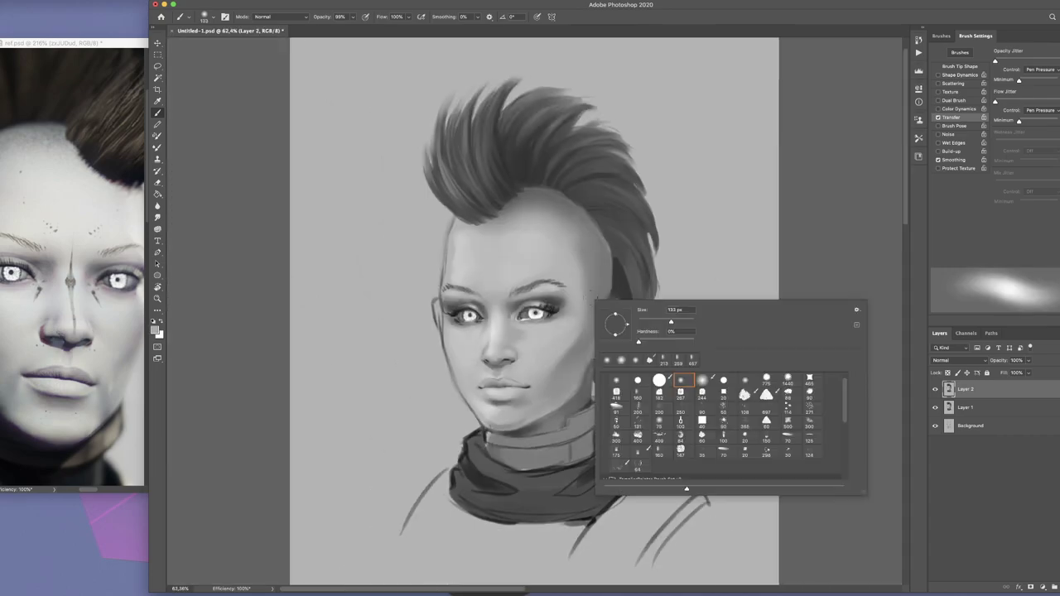
double_click(681, 380)
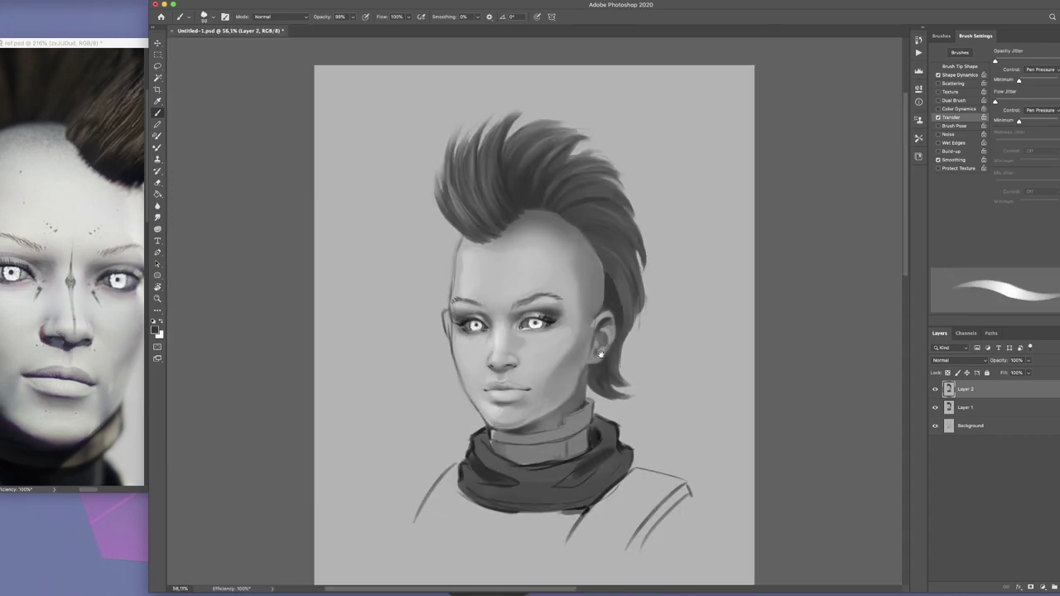
scroll(477, 342, "up", 5)
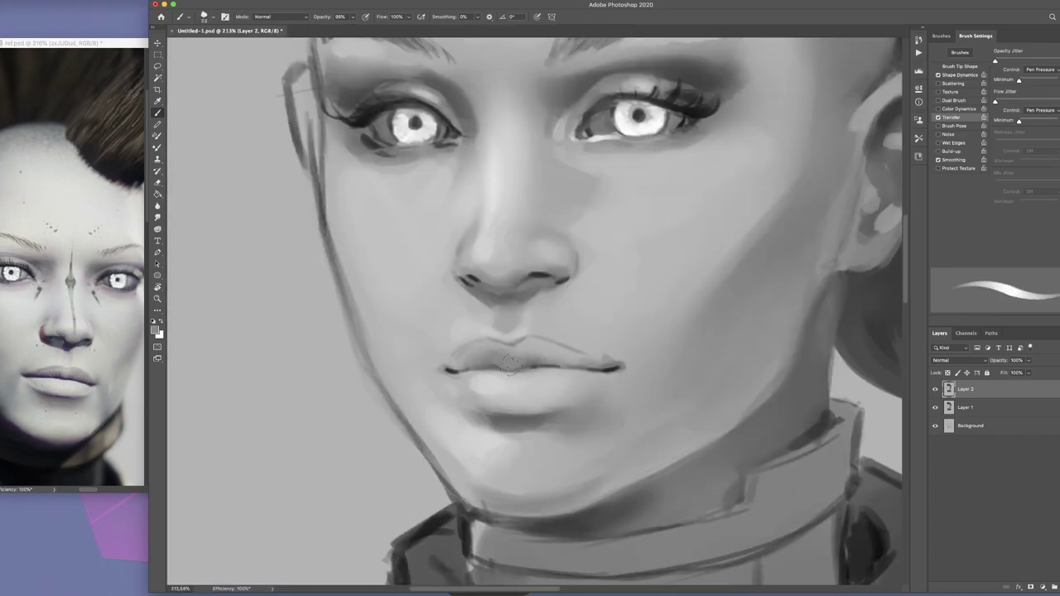
scroll(477, 340, "down", 3)
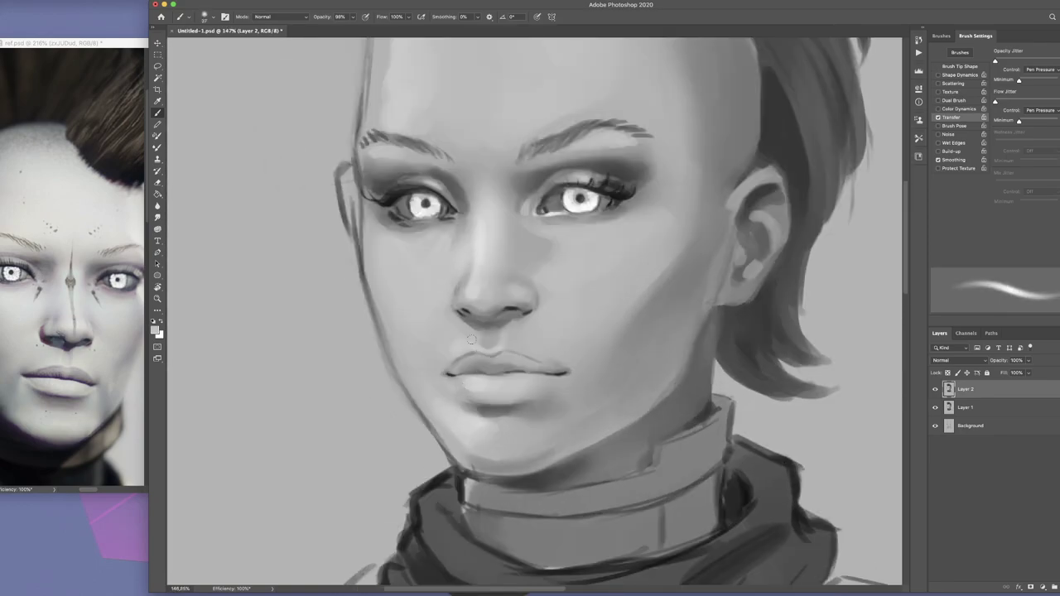
Refine the skin tones above the upper lip and shade the sides of the nose
right_click(470, 338)
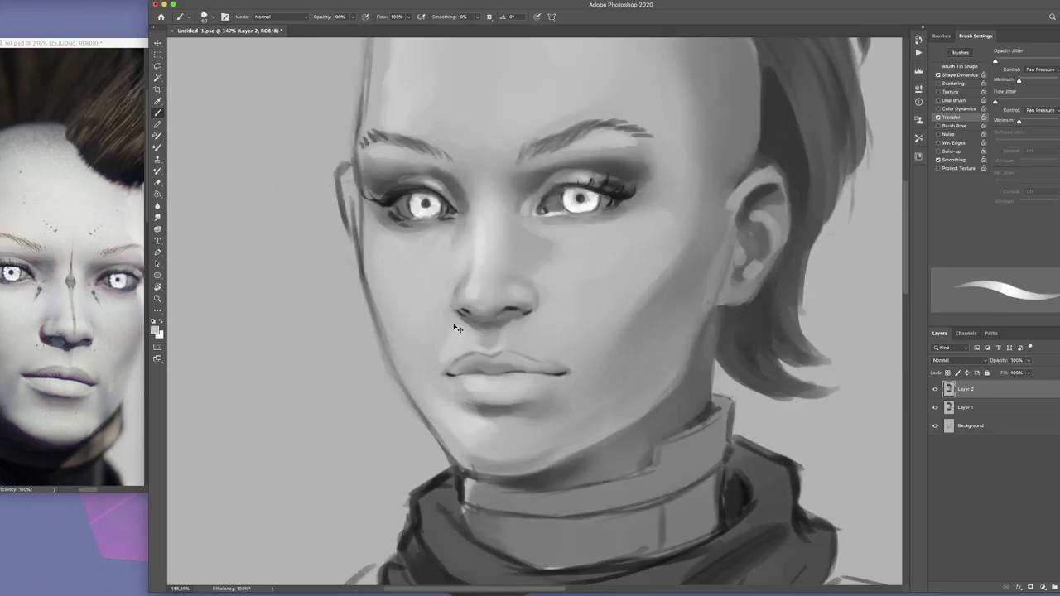
right_click(438, 333)
scroll(451, 348, "down", 3)
scroll(497, 364, "up", 5)
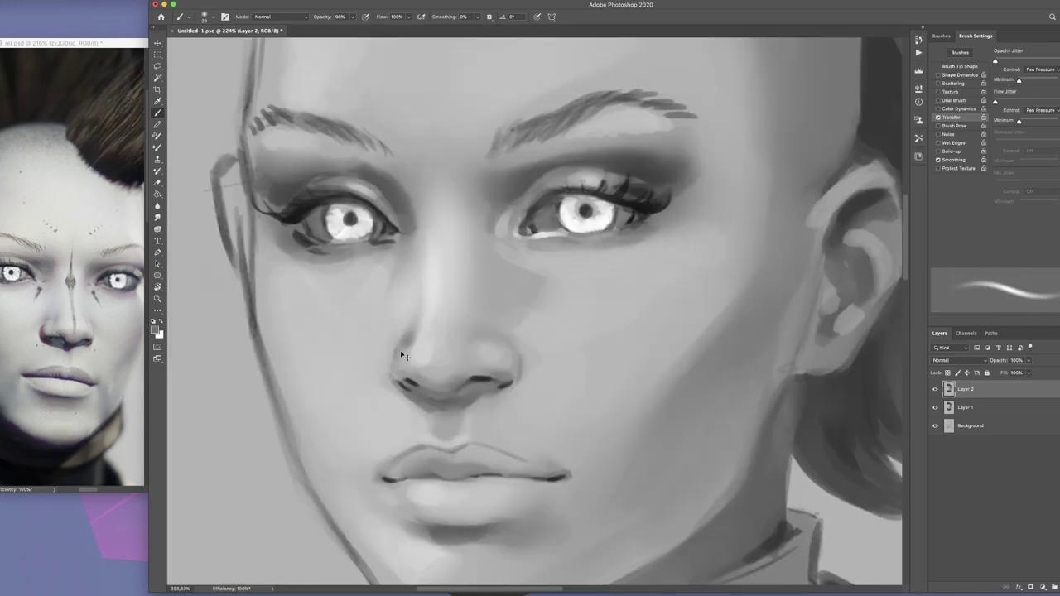
scroll(497, 364, "down", 3)
scroll(464, 348, "up", 3)
mouse_move(428, 366)
left_mouse_down()
mouse_move(416, 364)
mouse_move(472, 337)
left_mouse_up()
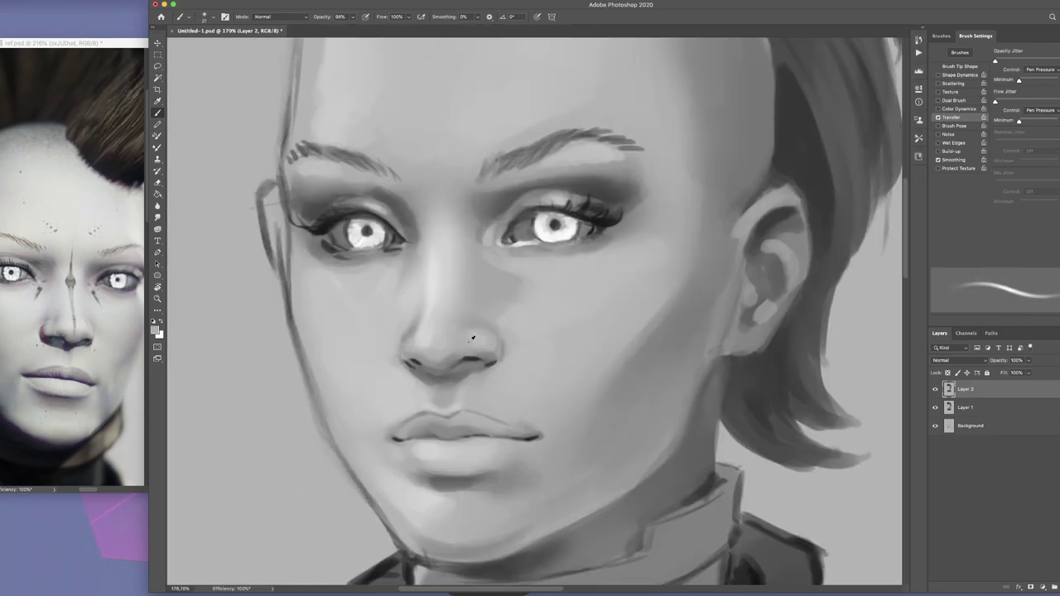
Shade the chin and the area below the lips with a soft brush, then flip the canvas horizontally
scroll(472, 338, "down", 5)
left_click_drag(430, 386, 441, 393)
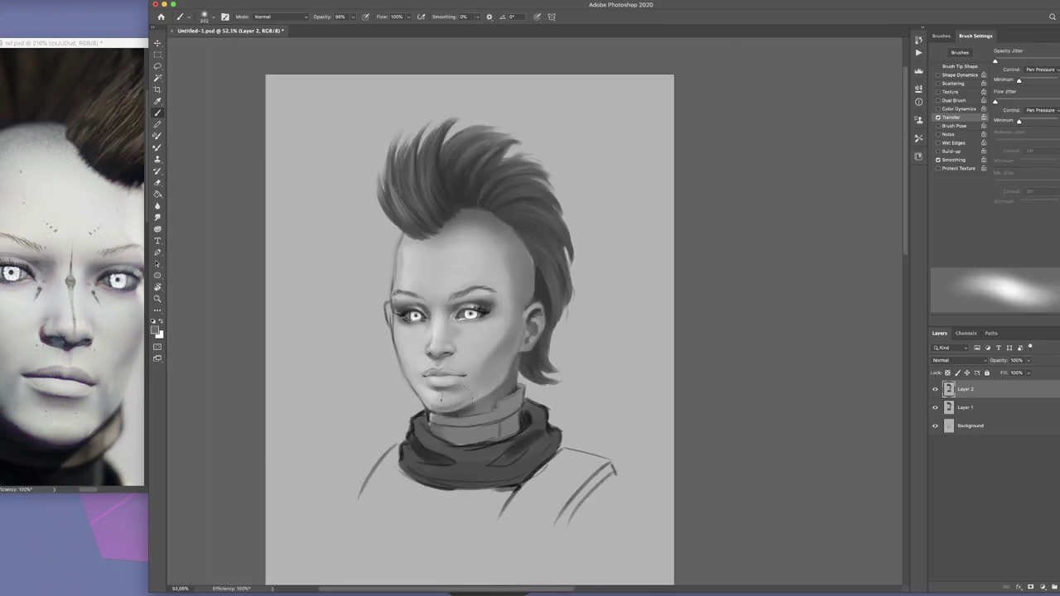
scroll(430, 389, "up", 4)
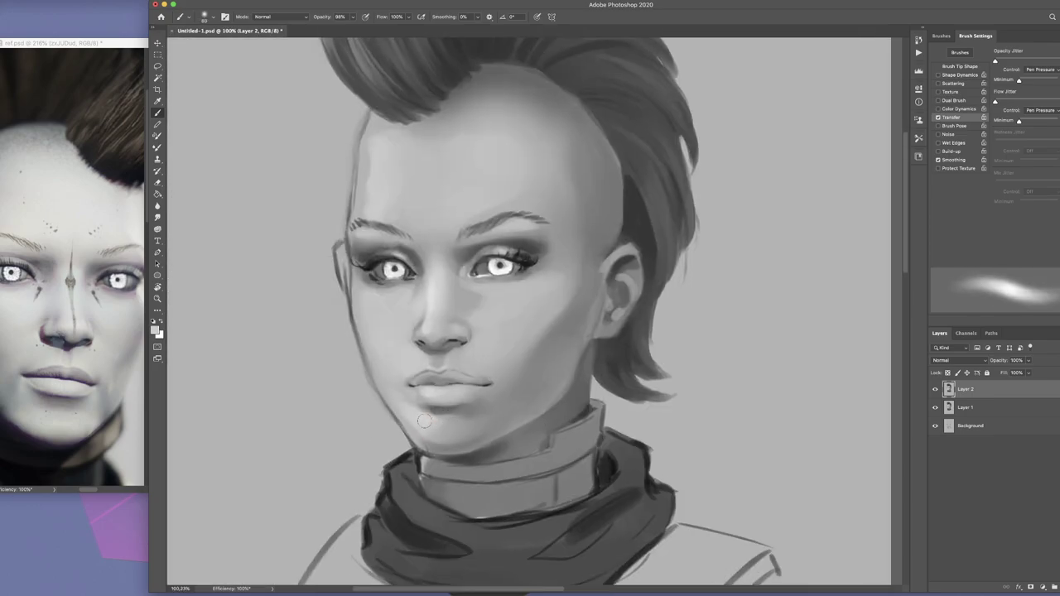
scroll(445, 406, "down", 3)
scroll(410, 366, "up", 5)
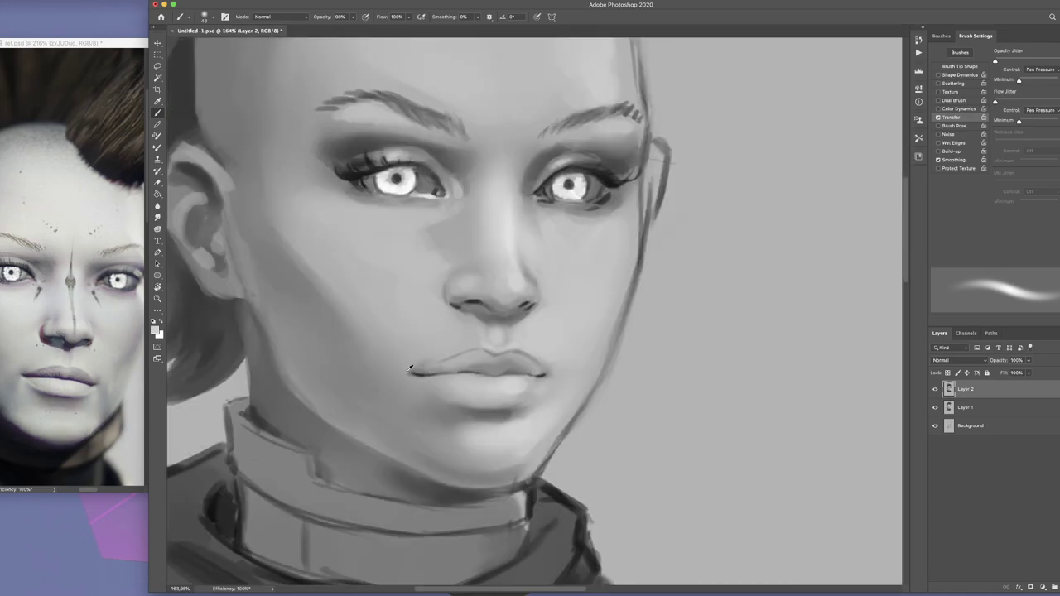
Adjust the shapes around the mouth and chin with the Liquify filter and apply it
key("shift+super+x")
scroll(497, 348, "up", 2)
scroll(521, 286, "down", 3)
key("bracketright")
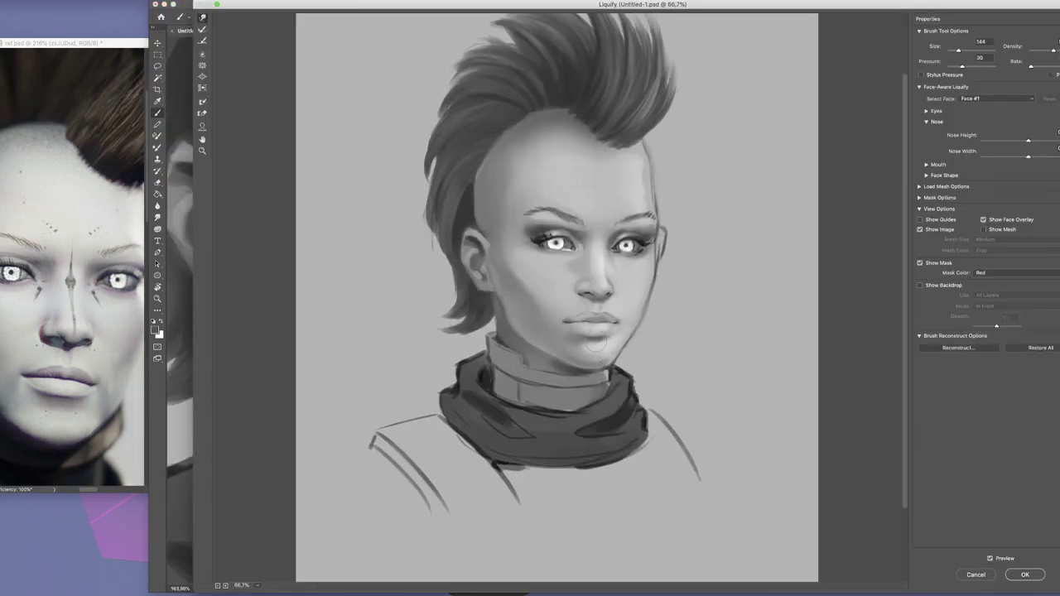
key("Return")
Touch up the dark makeup around the eyes and add a new layer above the portrait
scroll(575, 307, "down", 1)
scroll(497, 315, "up", 1)
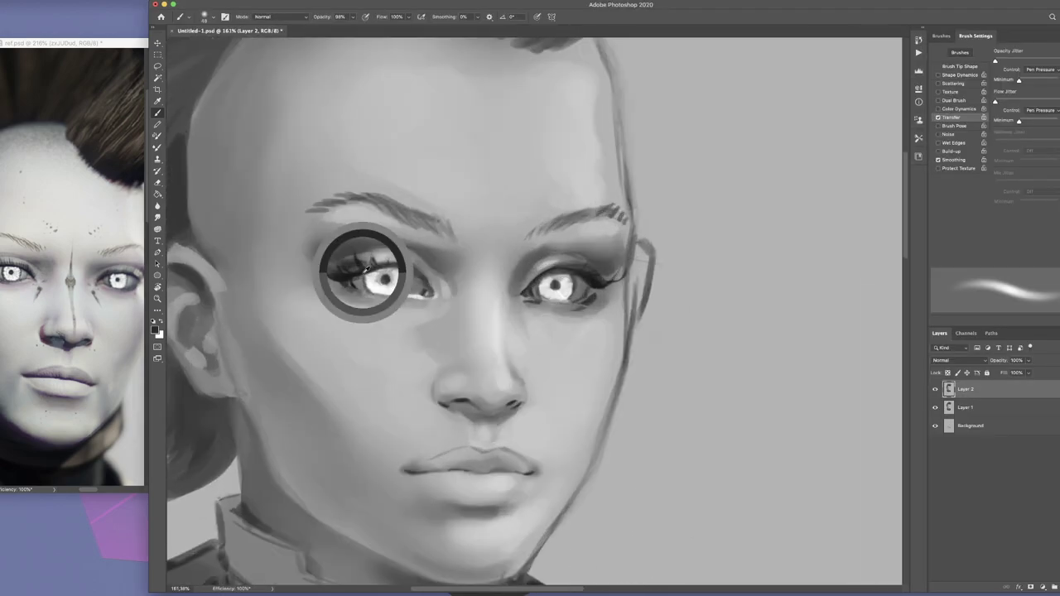
scroll(451, 329, "down", 2)
scroll(452, 329, "down", 3)
scroll(520, 321, "up", 1)
key("shift+super+alt+n")
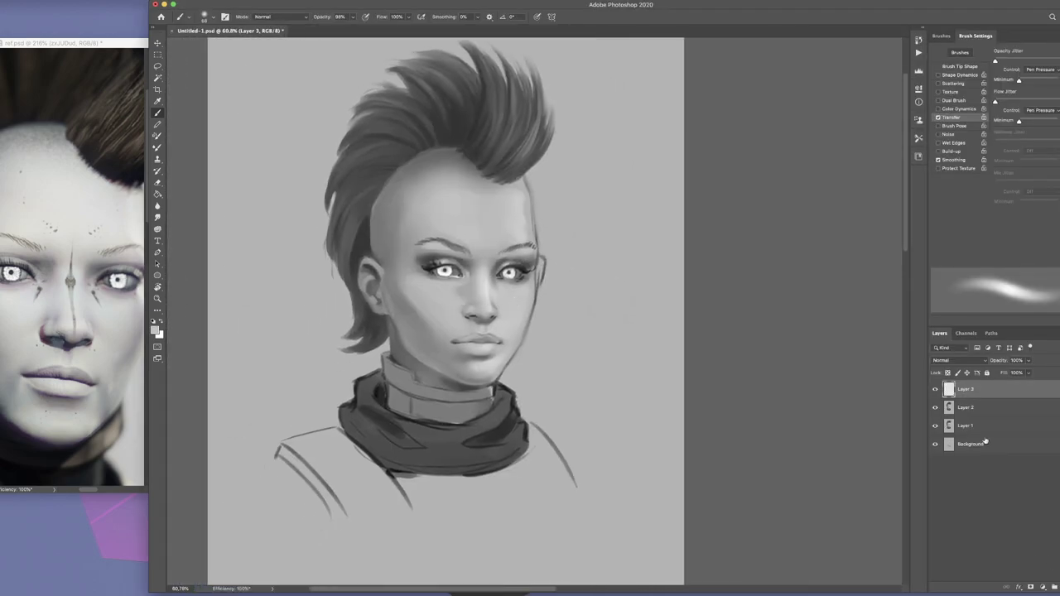
Select the figure by inverting a background selection, and paint light on the mohawk's front on the new layer in Overlay mode
scroll(520, 321, "down", 2)
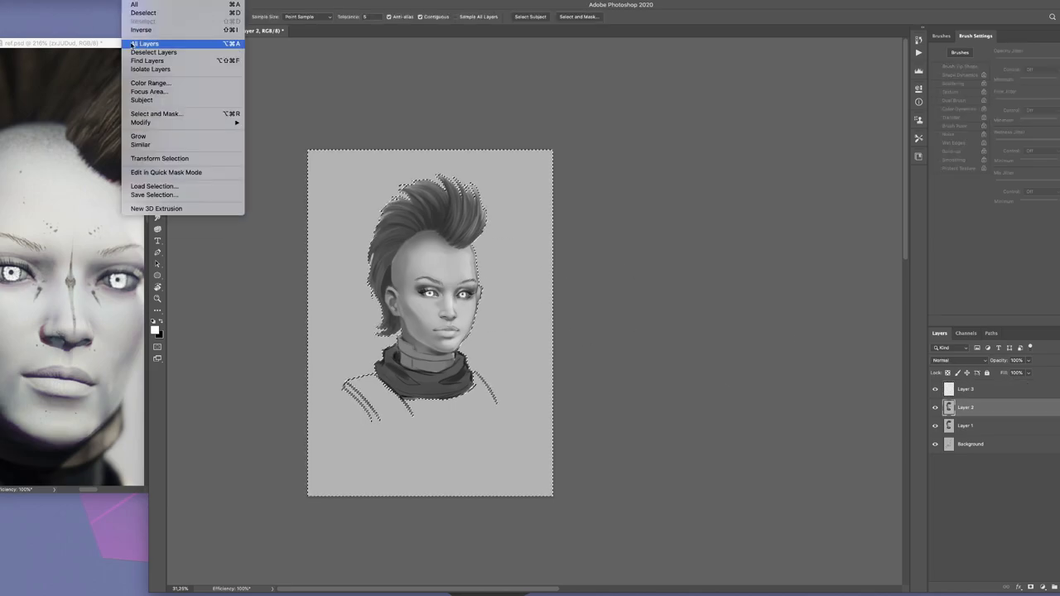
left_click(166, 40)
left_click_drag(491, 294, 510, 311)
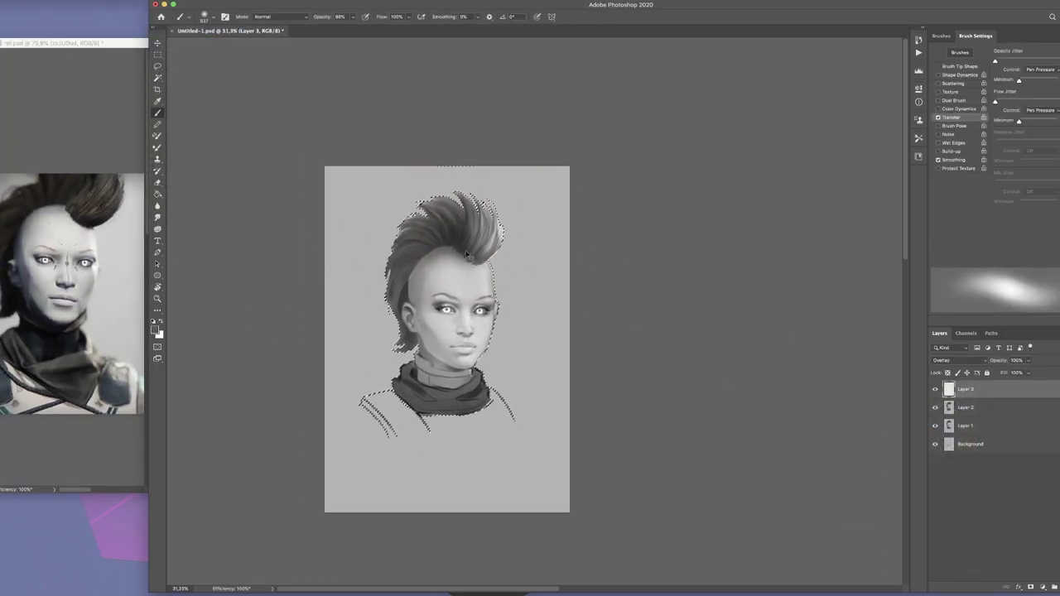
Deselect, reduce the Overlay layer's opacity to 76%, and erase excess light with a soft eraser
key("ctrl+d")
scroll(426, 237, "up", 3)
left_click_drag(1038, 373, 1018, 372)
key("e")
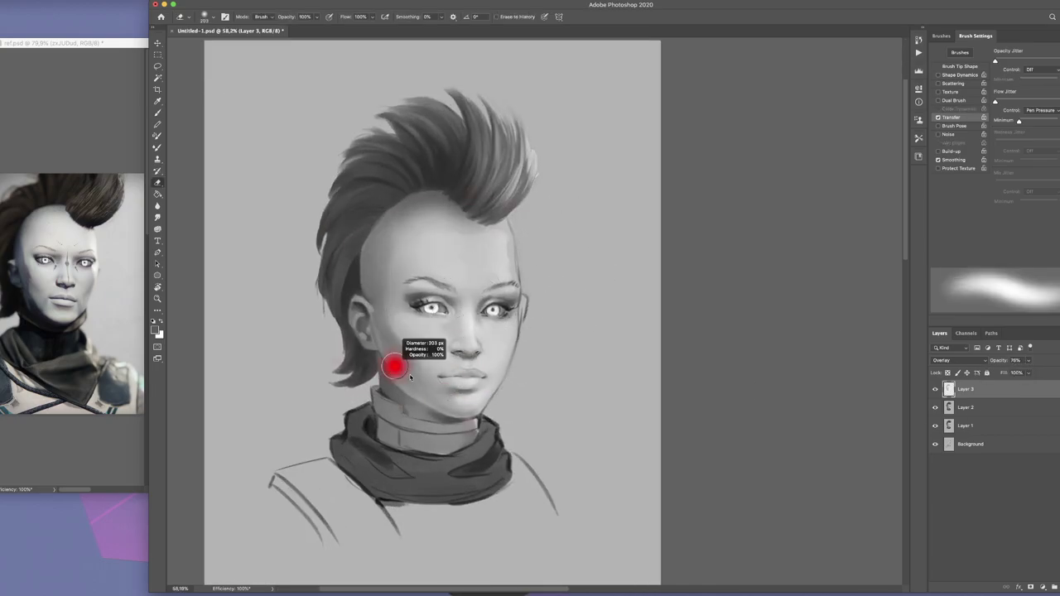
left_click_drag(421, 385, 427, 395)
scroll(426, 395, "down", 1)
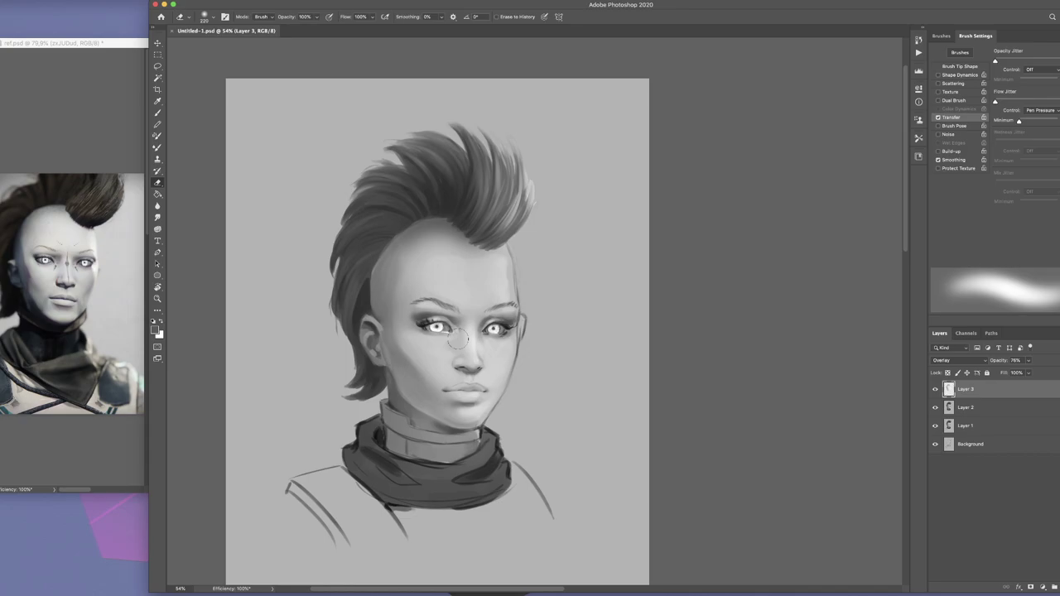
Flip the canvas, add another new layer, and fill the shoulder strap with gray brush strokes
key("h")
key("b")
left_click_drag(355, 482, 321, 351)
key("ctrl+shift+alt+n")
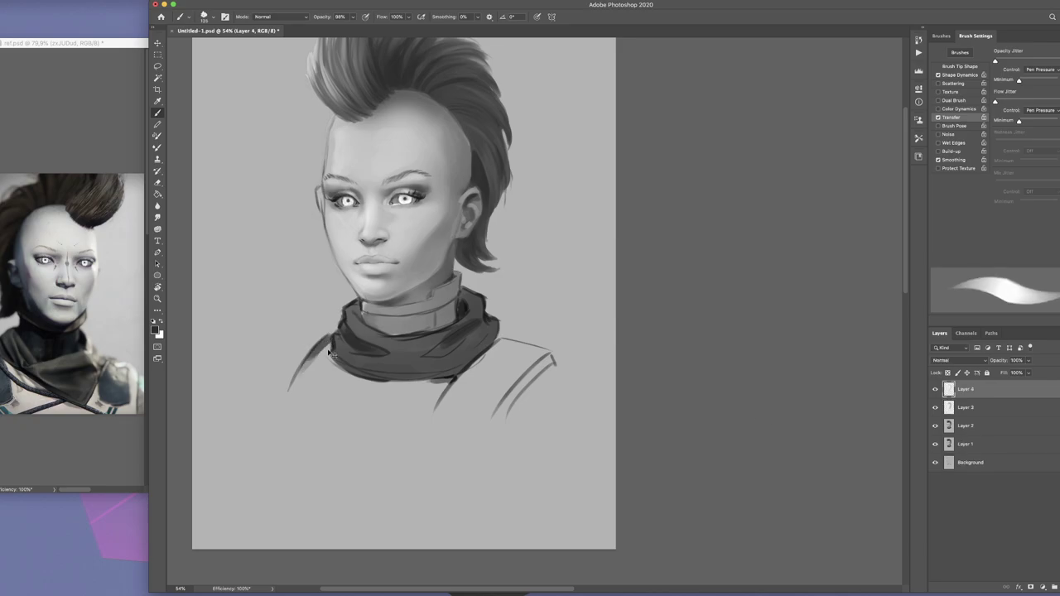
left_click_drag(552, 358, 490, 429)
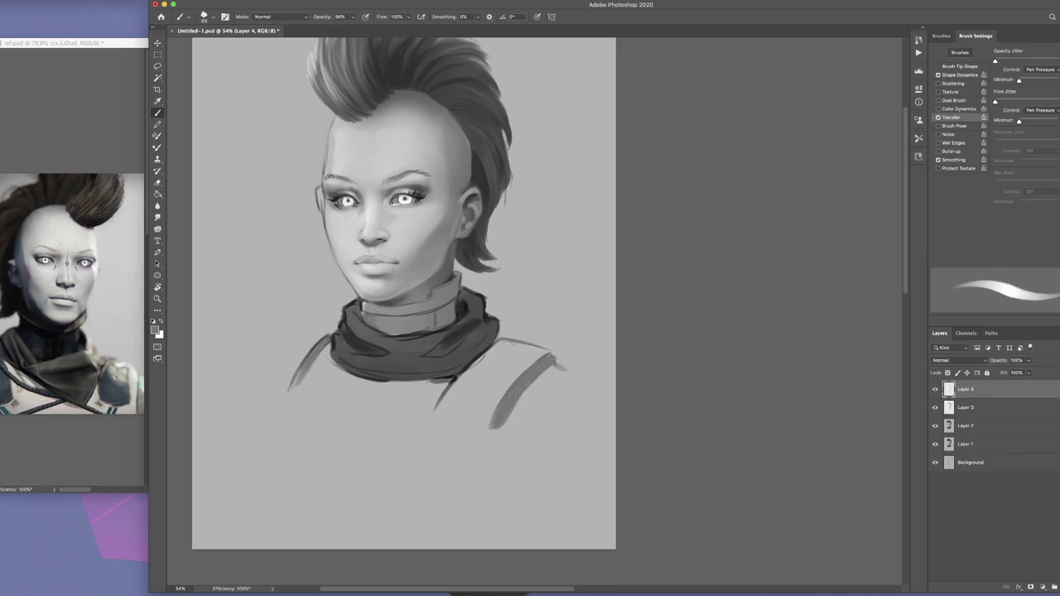
Enlarge the brush and extend the scarf's lower edge with broad dark strokes
key("bracketright")
mouse_move(327, 342)
left_mouse_down()
mouse_move(377, 370)
mouse_move(464, 333)
mouse_move(407, 374)
left_mouse_up()
mouse_move(328, 358)
left_mouse_down()
mouse_move(373, 389)
mouse_move(456, 377)
left_mouse_up()
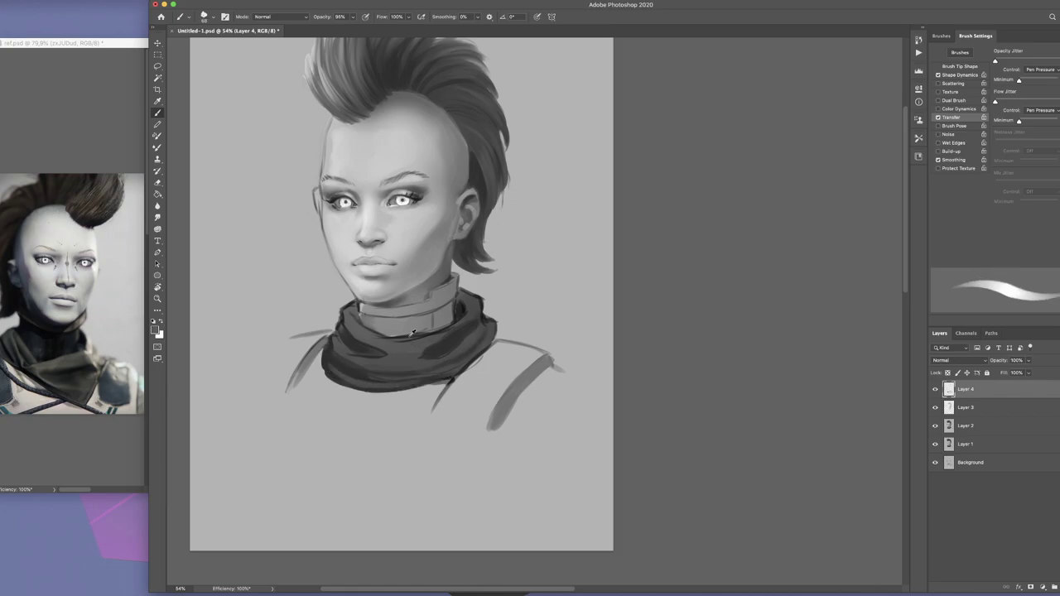
Set the brush opacity to 95% and paint dark folds and shadow strokes across the scarf
scroll(356, 313, "up", 5)
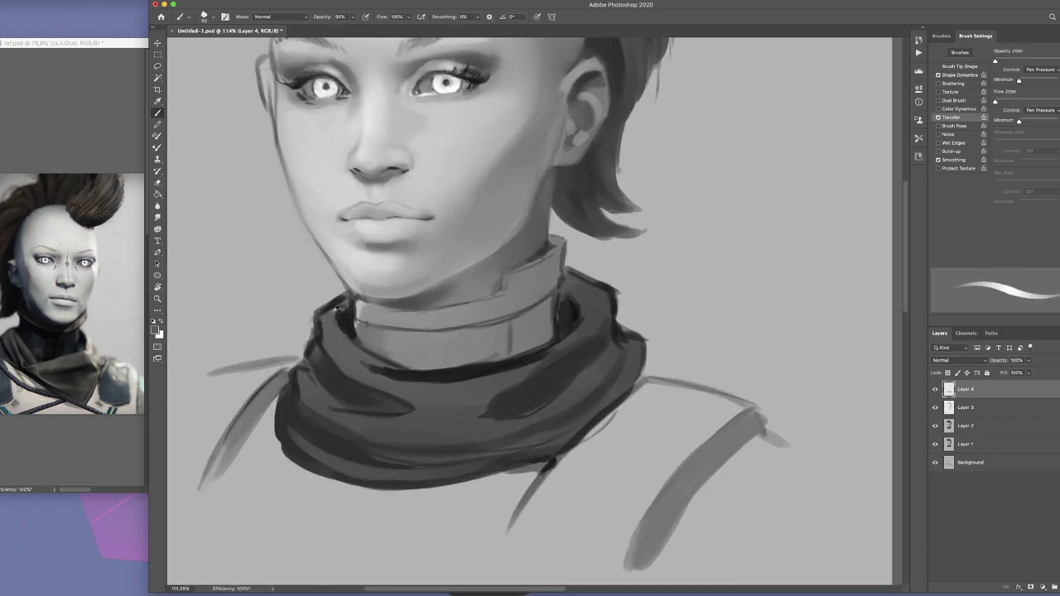
key("9")
key("5")
mouse_move(328, 339)
left_mouse_down()
mouse_move(335, 386)
mouse_move(321, 377)
mouse_move(273, 409)
left_mouse_up()
left_click_drag(578, 367, 599, 371)
mouse_move(589, 318)
left_mouse_down()
mouse_move(581, 397)
mouse_move(447, 422)
left_mouse_up()
mouse_move(463, 383)
left_mouse_down()
mouse_move(331, 377)
mouse_move(447, 388)
left_mouse_up()
scroll(395, 424, "down", 5)
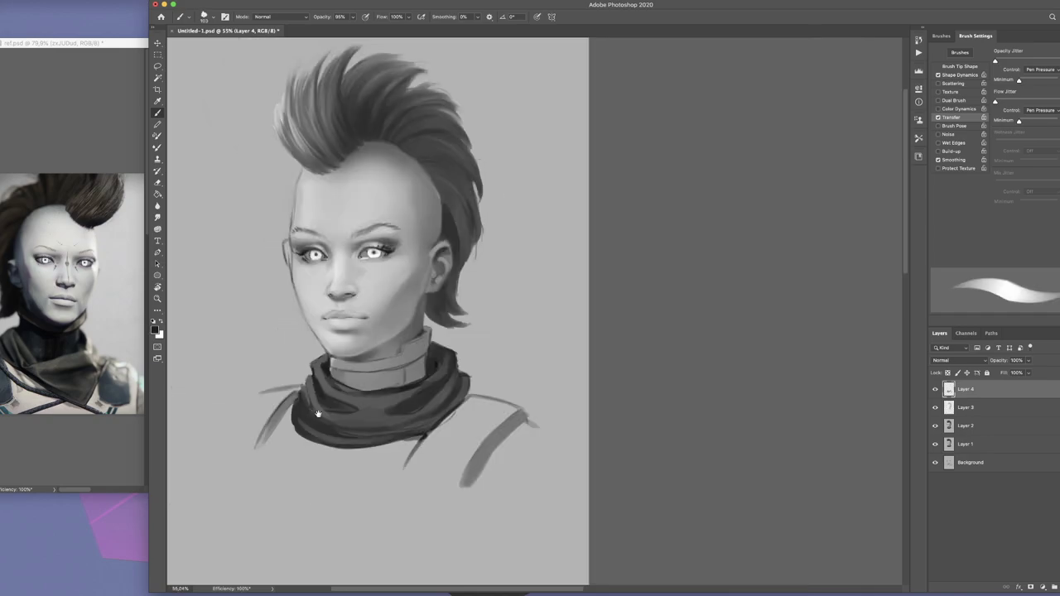
Lower the brush opacity and refine the folds along the scarf's right side
scroll(396, 424, "up", 5)
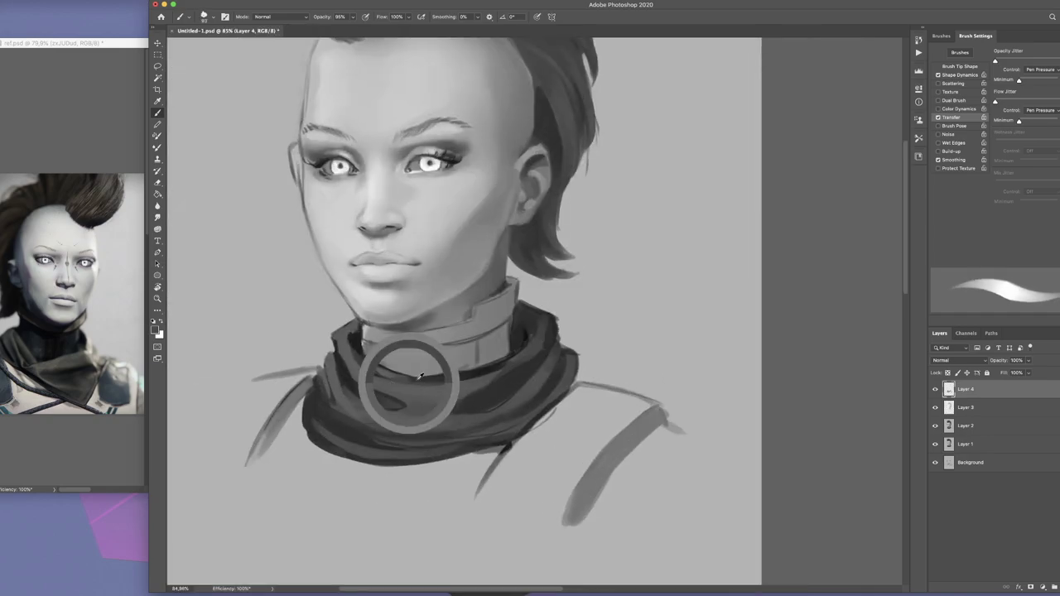
mouse_move(506, 363)
left_mouse_down()
mouse_move(464, 396)
mouse_move(529, 389)
left_mouse_up()
key("8")
key("2")
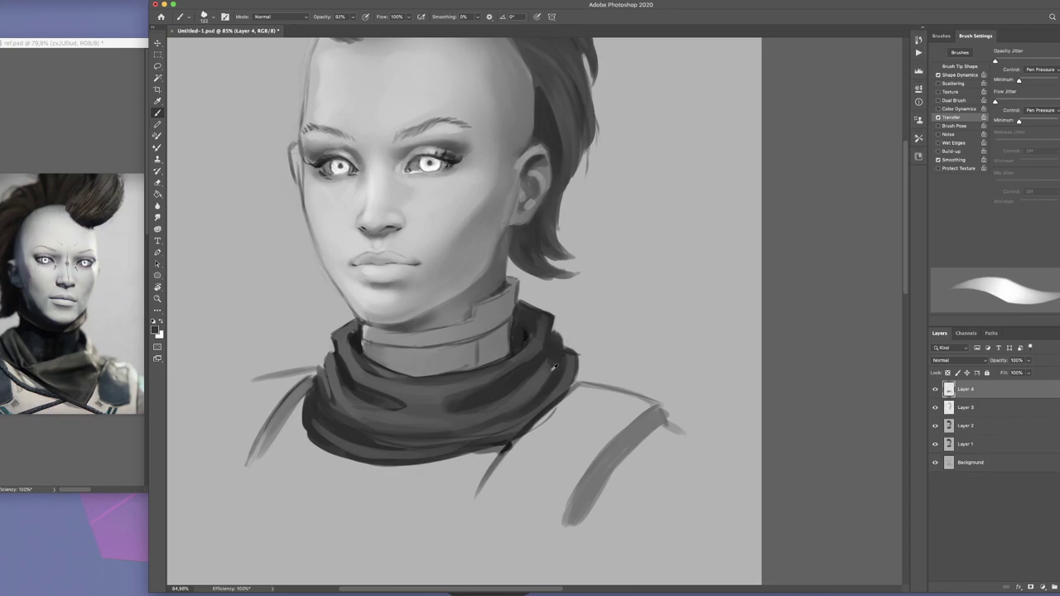
scroll(524, 406, "down", 3)
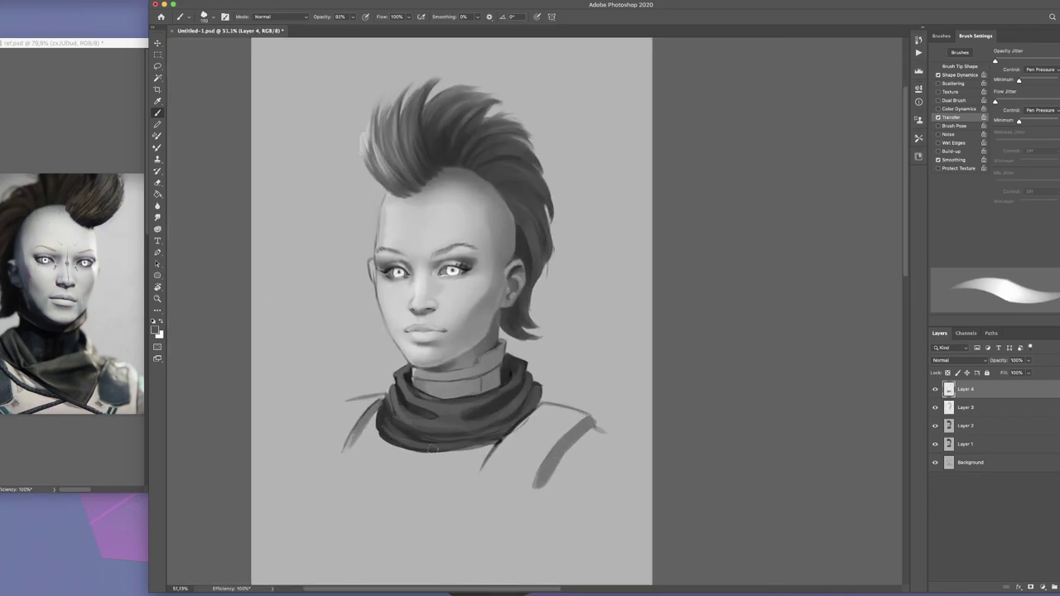
Try a large soft brush from the presets, then set brush opacity to 98% and paint the scarf's left edge in gray
scroll(523, 331, "down", 1)
scroll(523, 332, "up", 1)
right_click(365, 350)
key("Escape")
right_click(411, 355)
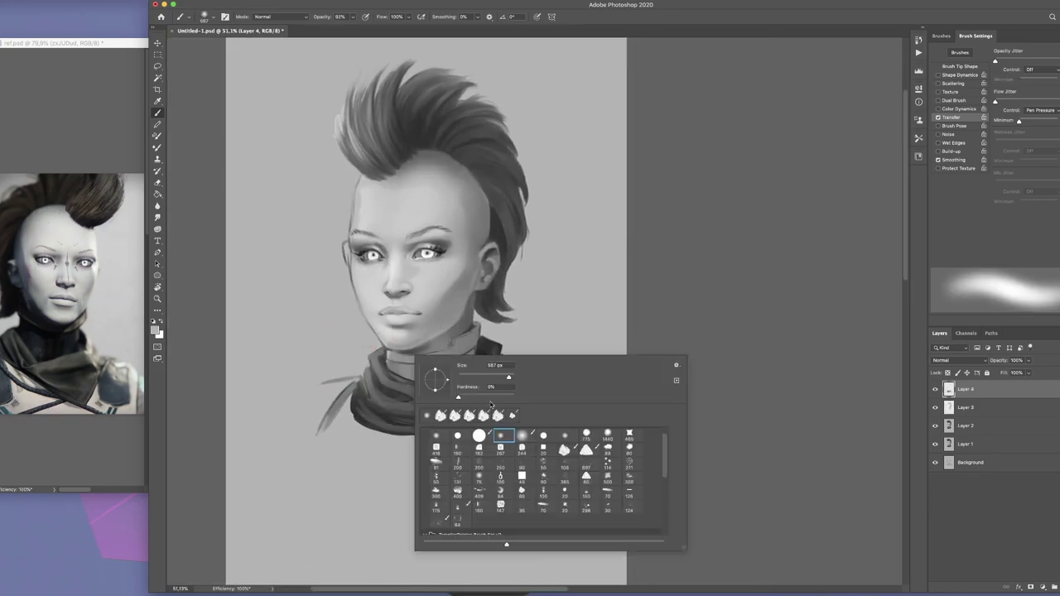
key("Escape")
key("9")
key("8")
key("bracketleft")
left_click_drag(356, 395, 351, 419)
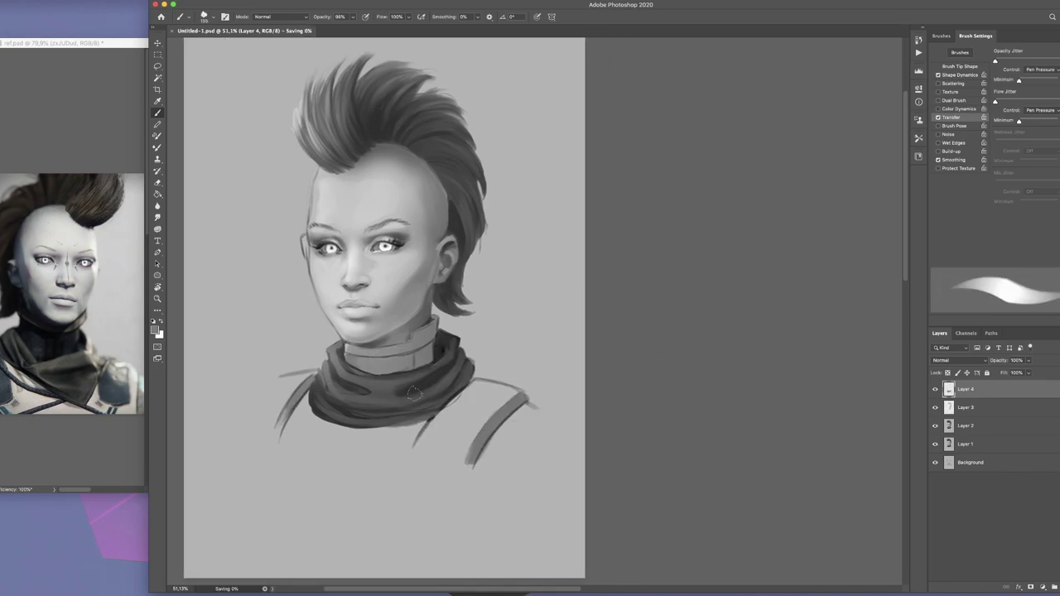
Erase stray paint around the scarf, merge Layers 2 to 4, and flip the canvas
scroll(365, 266, "up", 5)
key("alt+bracketleft")
key("e")
left_click_drag(417, 375, 487, 381)
scroll(487, 381, "down", 2)
right_click(972, 454)
left_click(990, 508)
key("super+0")
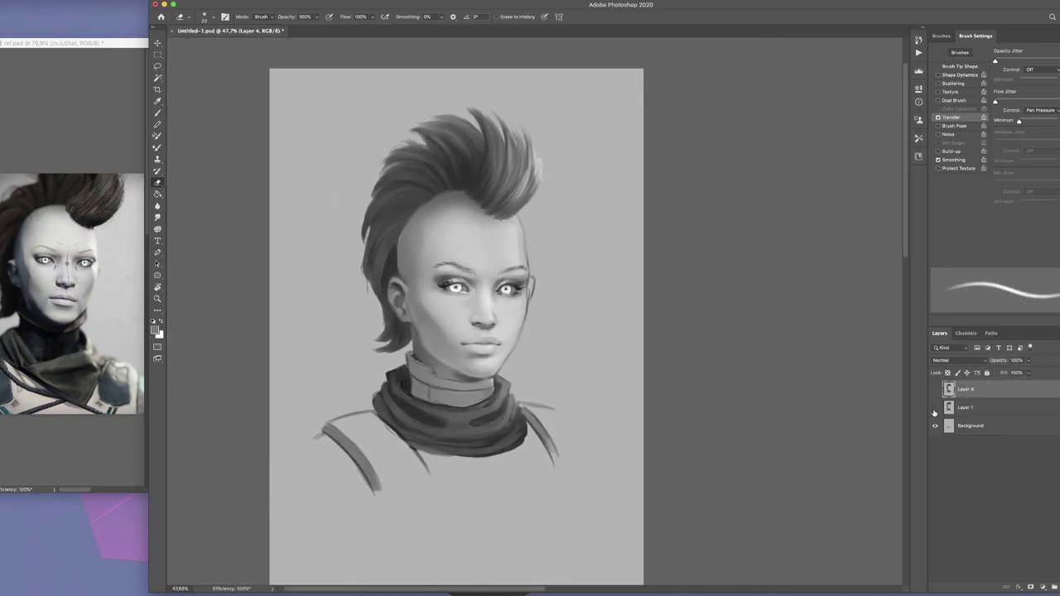
Add a new layer above the merged portrait and ready the brush with default black
scroll(509, 330, "up", 3)
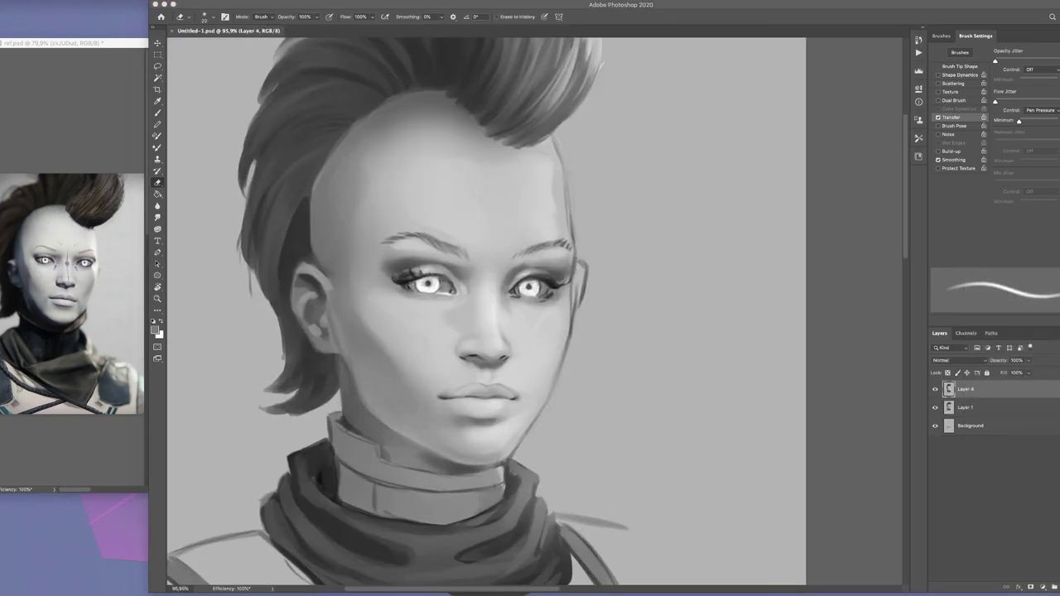
scroll(445, 288, "down", 3)
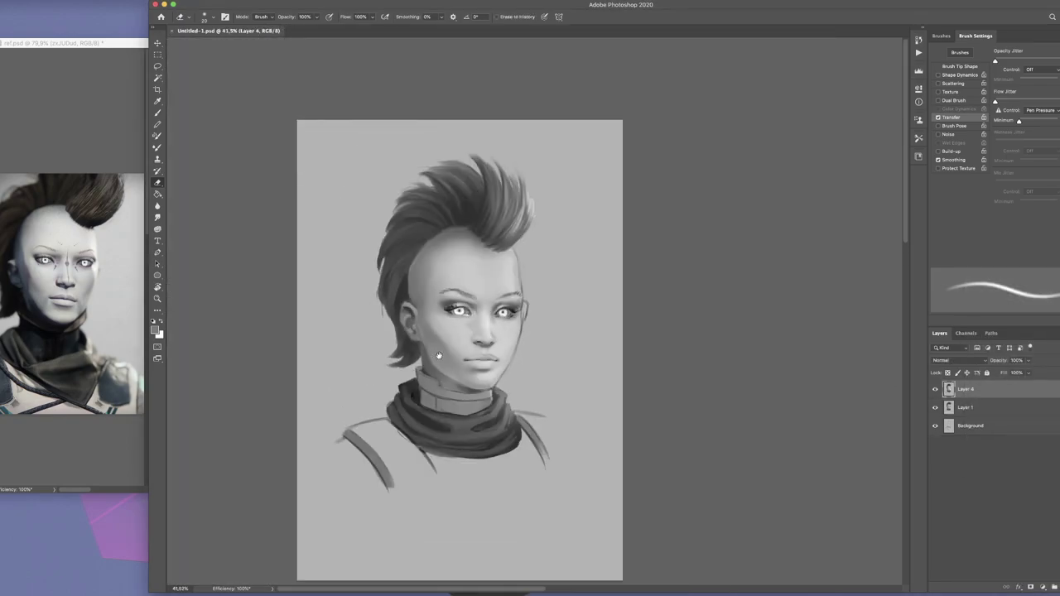
scroll(439, 351, "up", 2)
left_click(1042, 586)
key("b")
key("d")
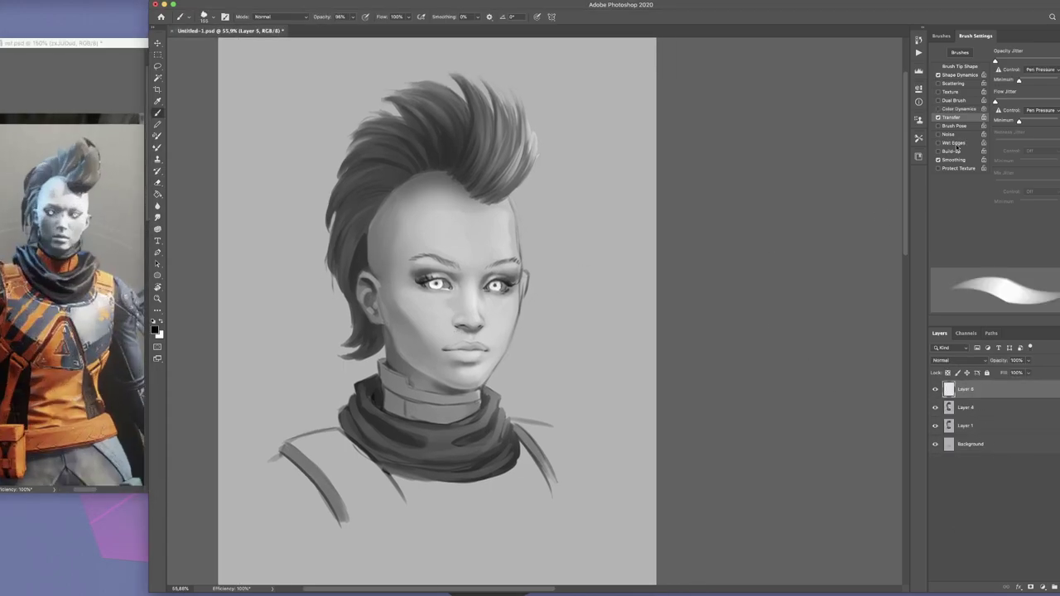
scroll(270, 338, "up", 3)
left_click_drag(222, 248, 236, 306)
left_click_drag(263, 273, 308, 280)
left_click_drag(293, 218, 348, 257)
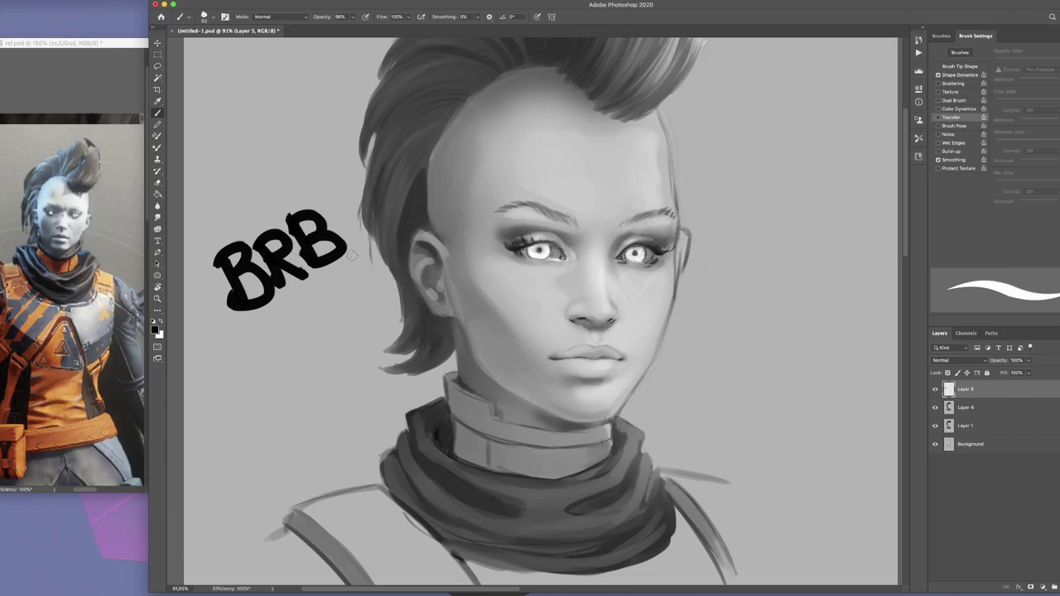
right_click(351, 255)
key("Escape")
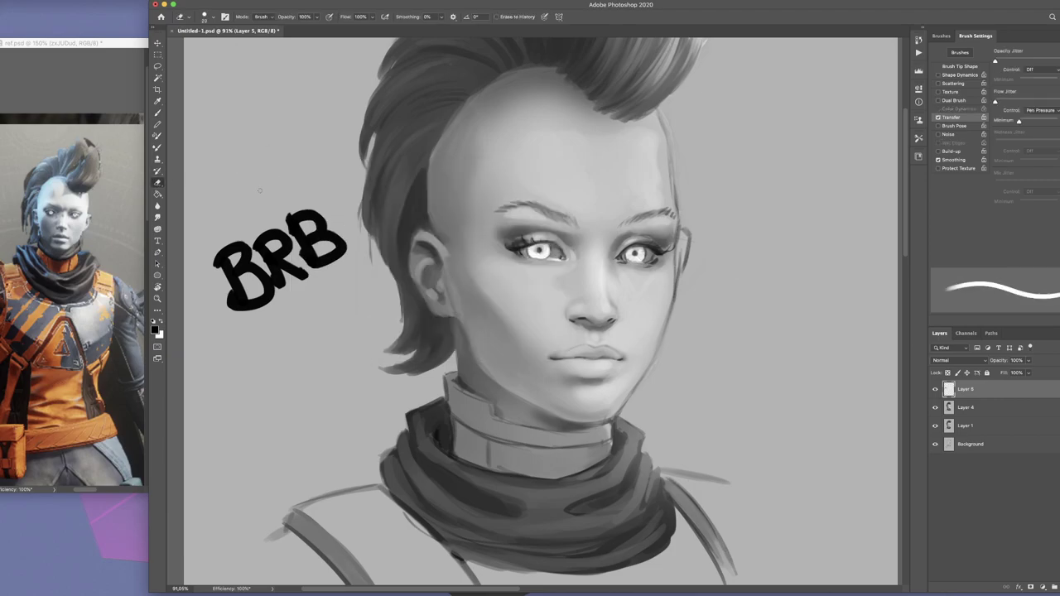
key("super+z")
key("super+z")
Enlarge the face in the reference and paint the thin vertical marking down the nose bridge
key("ctrl+Tab")
scroll(75, 248, "up", 5)
left_click(432, 217)
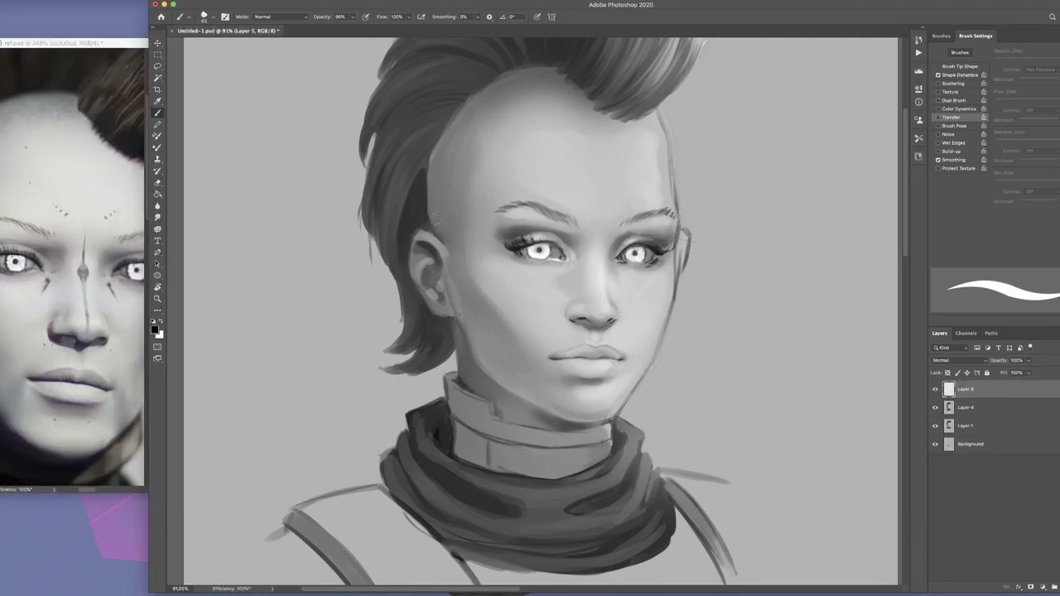
scroll(718, 267, "up", 5)
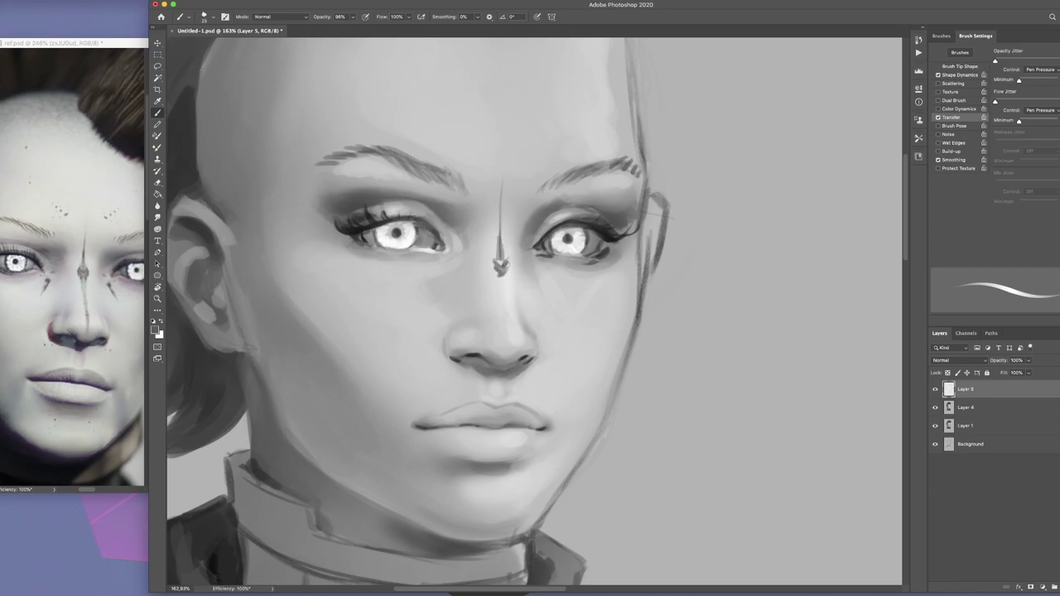
left_click_drag(501, 270, 503, 298)
Clean up and taper the nose marking with a soft eraser
key("e")
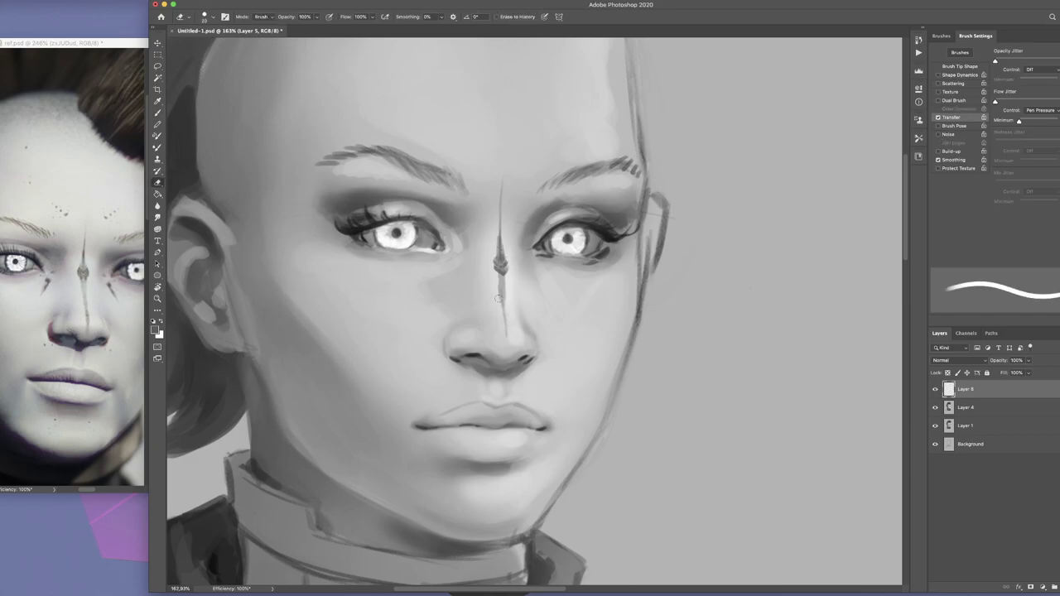
right_click(507, 270)
double_click(595, 349)
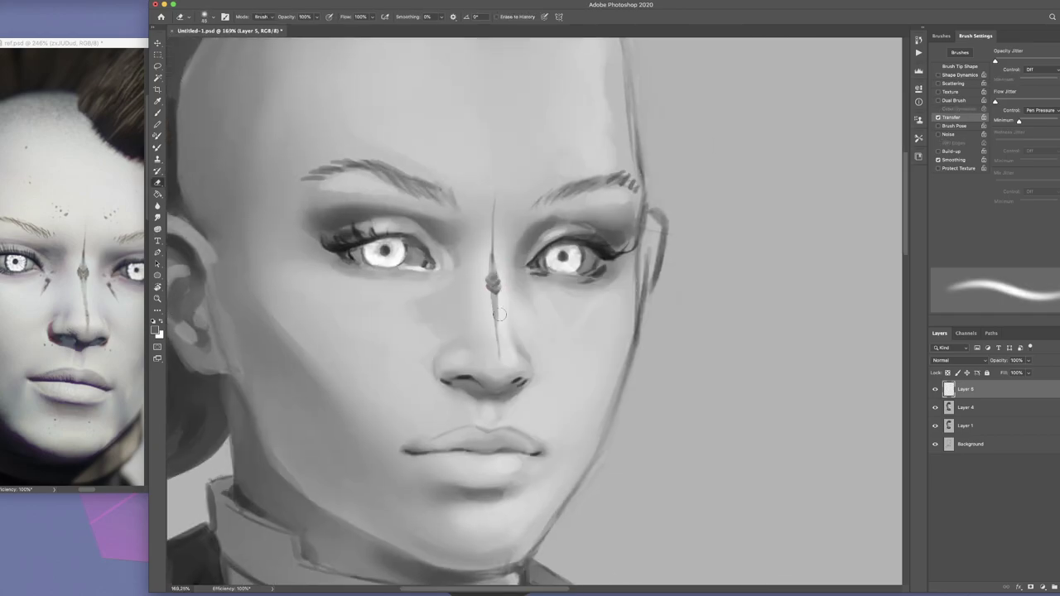
scroll(492, 303, "down", 3)
scroll(492, 303, "up", 2)
key("b")
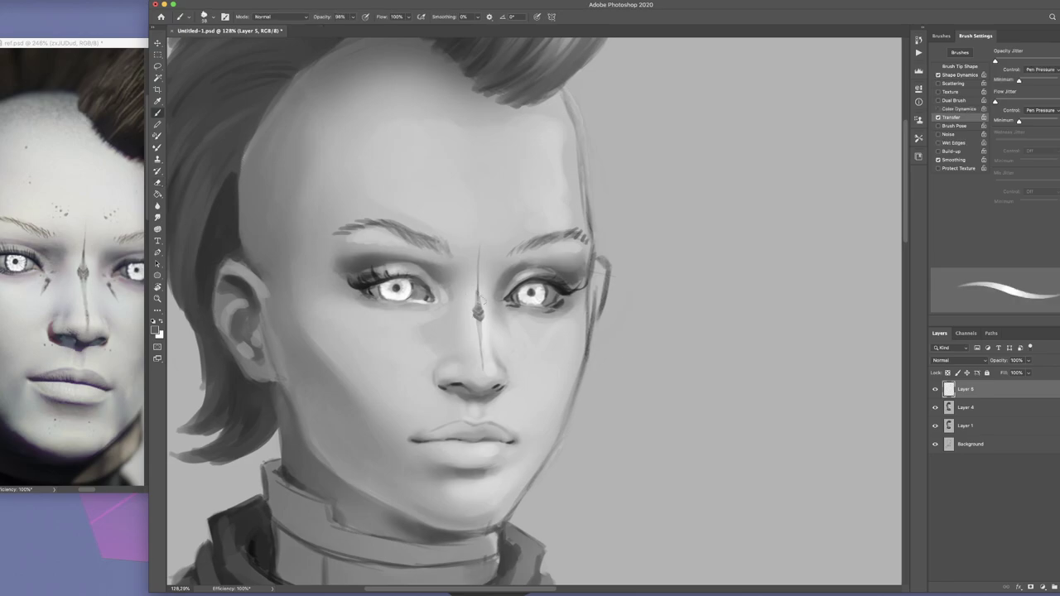
Paint short slanted markings beneath the inner corners of both eyes
key("e")
scroll(479, 330, "down", 1)
left_click_drag(417, 295, 395, 316)
key("b")
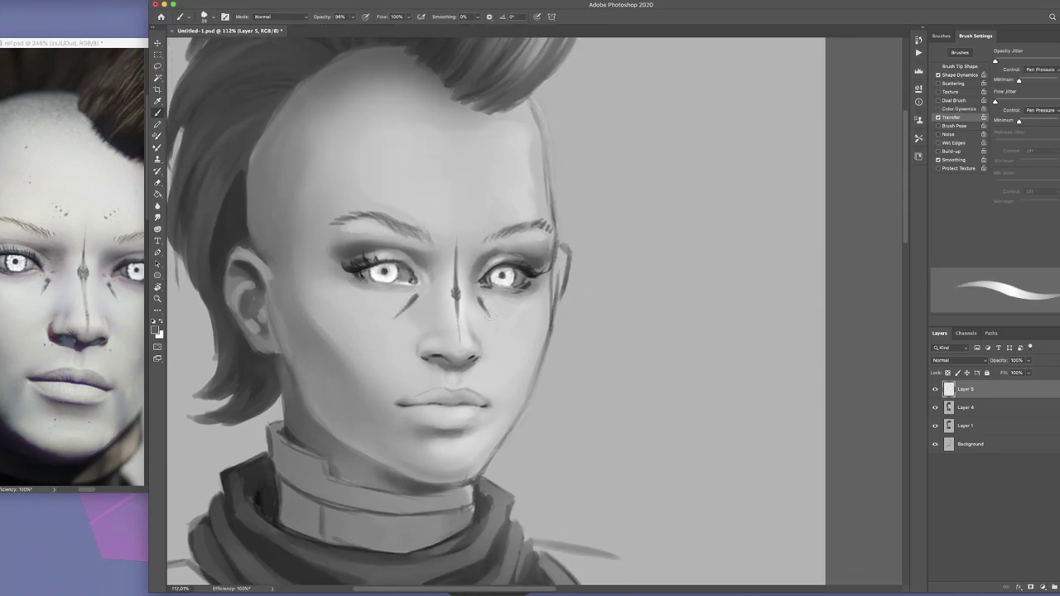
Paint clusters of small dots above both eyebrows and two dots on the chin
scroll(471, 221, "up", 1)
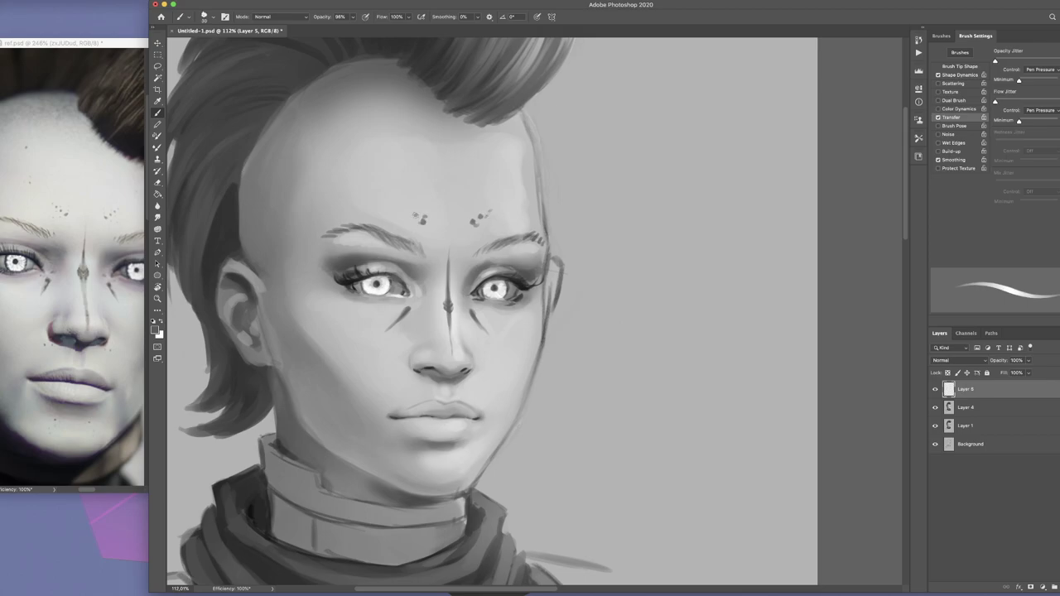
scroll(407, 214, "down", 3)
scroll(407, 214, "up", 3)
scroll(405, 240, "up", 2)
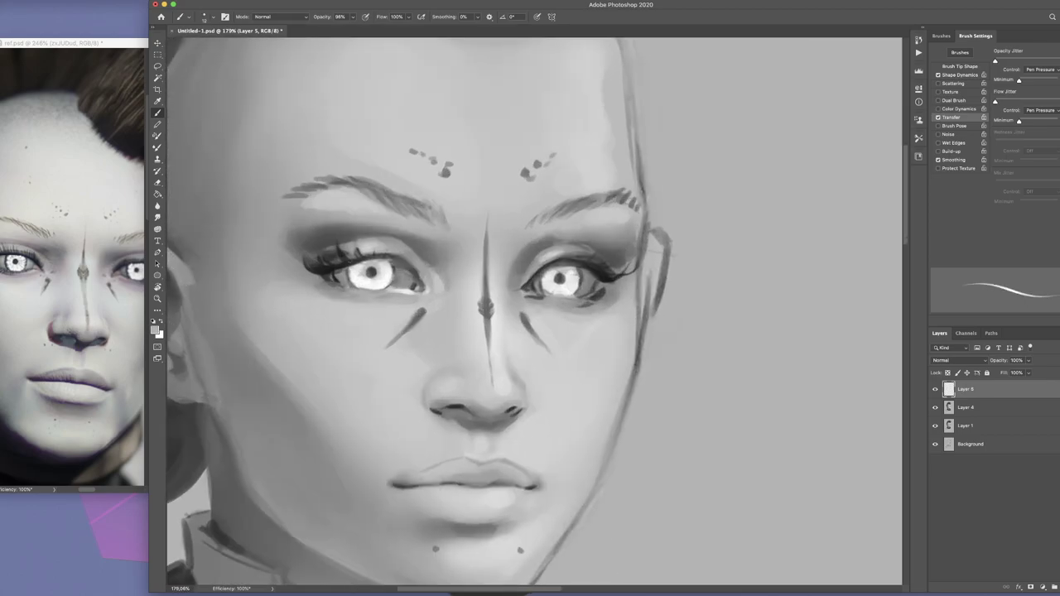
Paint fine black upper and lower eyelashes on both eyes with a small brush
key("d")
left_click_drag(334, 258, 301, 263)
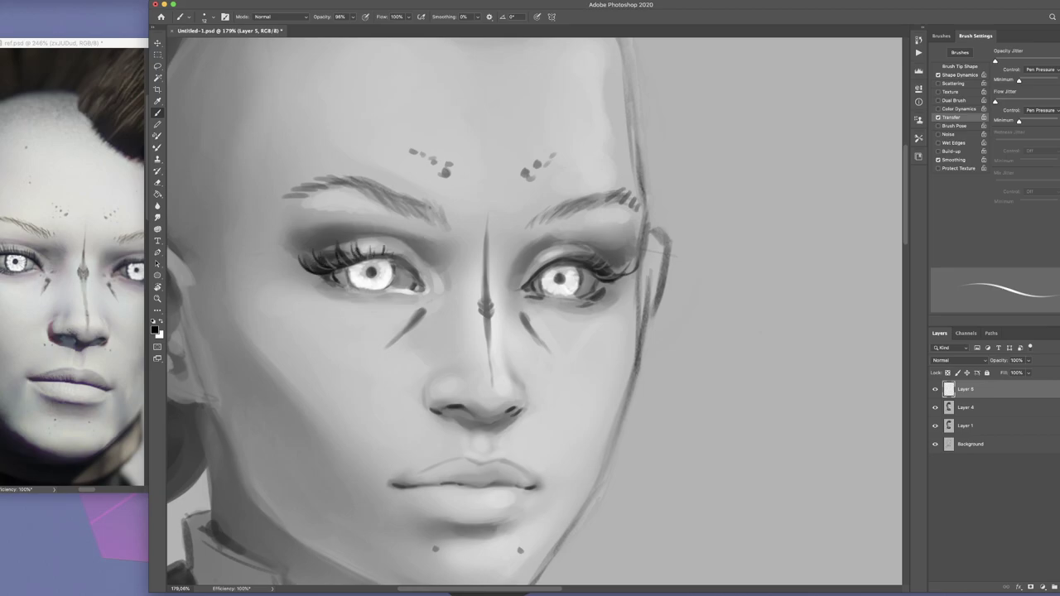
left_click_drag(403, 282, 396, 269)
mouse_move(329, 273)
left_mouse_down()
mouse_move(310, 278)
mouse_move(331, 312)
left_mouse_up()
left_click_drag(557, 317, 547, 275)
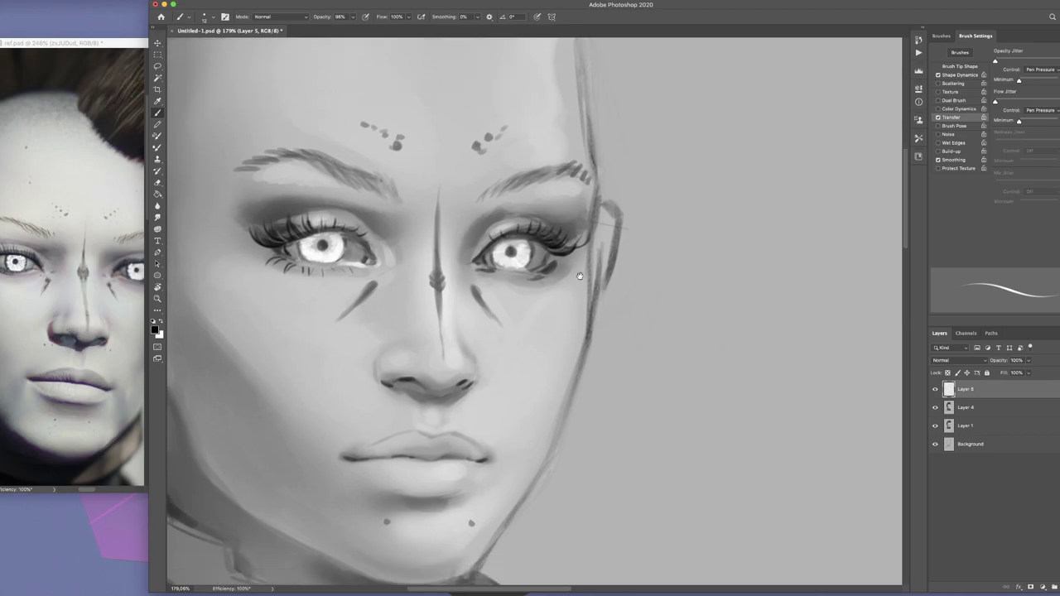
scroll(531, 280, "down", 5)
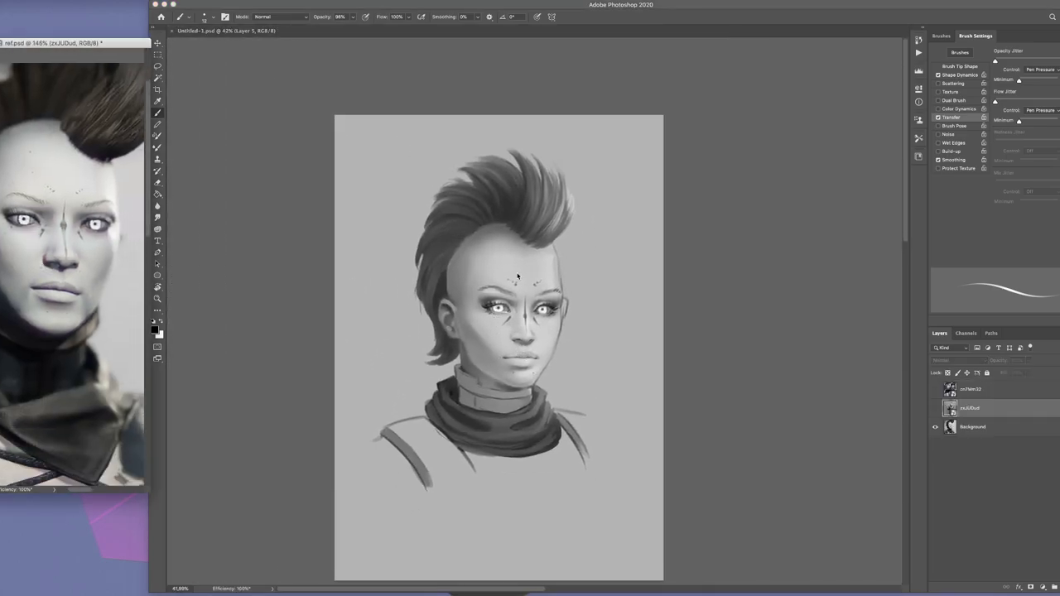
Add small white highlights around the eyes and nose marking, and merge the markings layer down into Layer 4
scroll(548, 323, "up", 4)
scroll(548, 323, "up", 2)
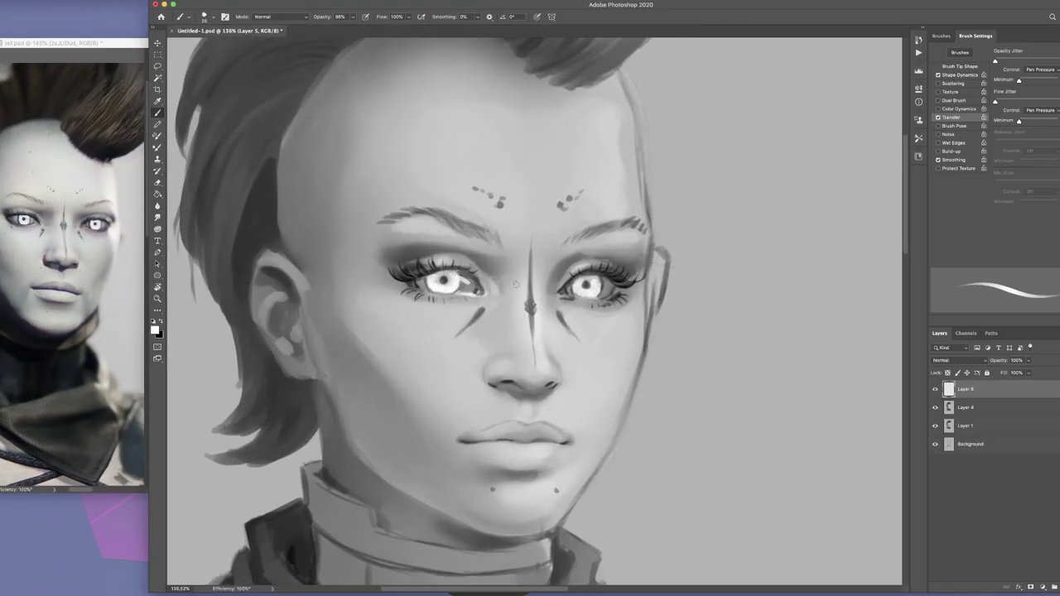
scroll(514, 284, "down", 4)
scroll(510, 309, "up", 4)
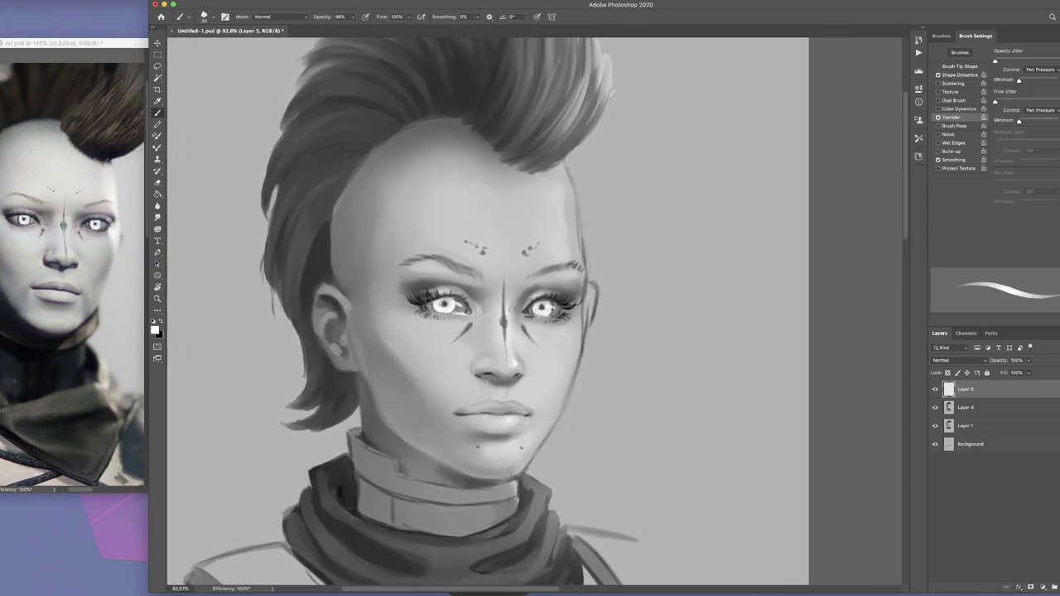
scroll(532, 356, "down", 4)
key("ctrl+e")
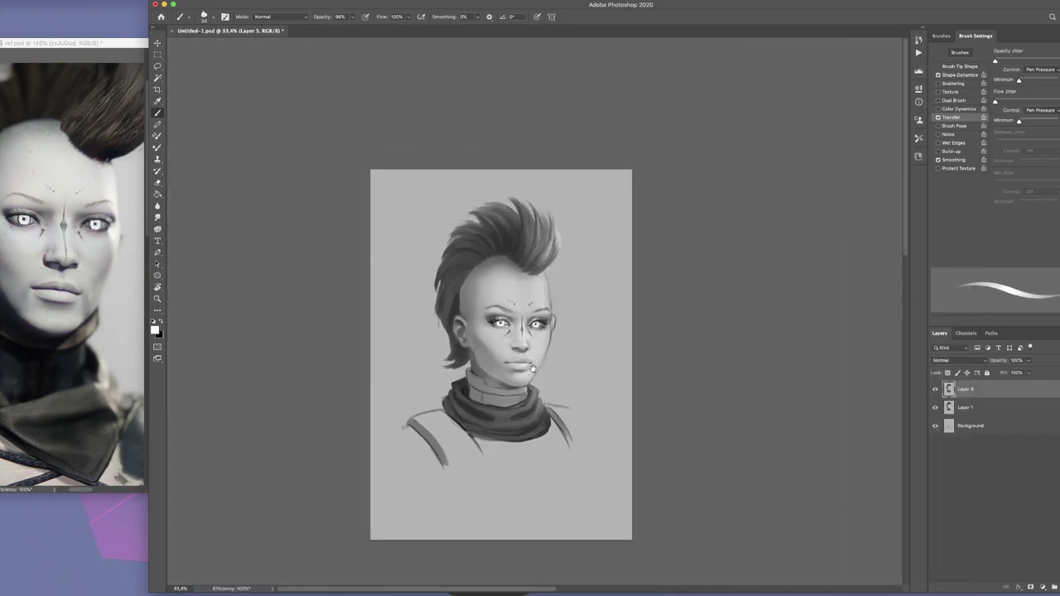
Add a new layer and soften the shaved hairline beside the mohawk with an enlarged soft brush and eraser
scroll(532, 368, "up", 2)
right_click(523, 322)
left_click(549, 347)
key("Return")
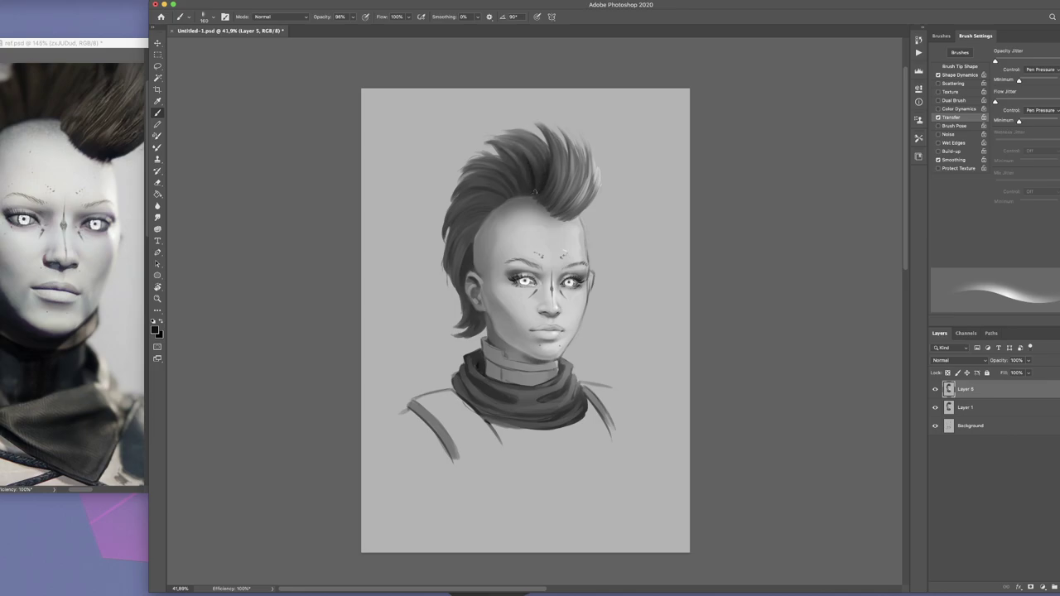
key("bracketright")
key("bracketright")
key("bracketright")
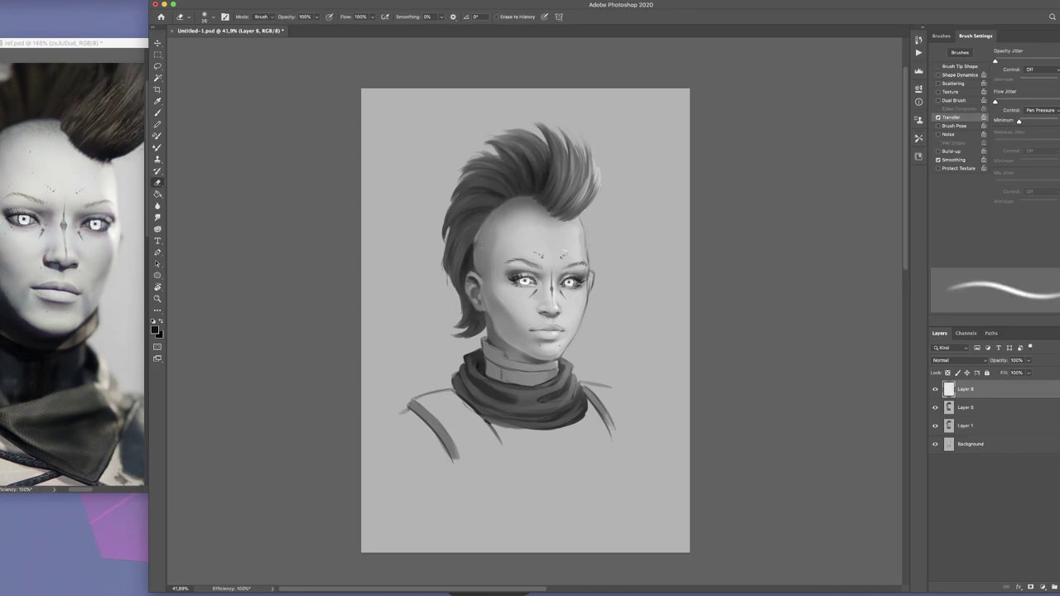
left_click_drag(476, 230, 463, 256)
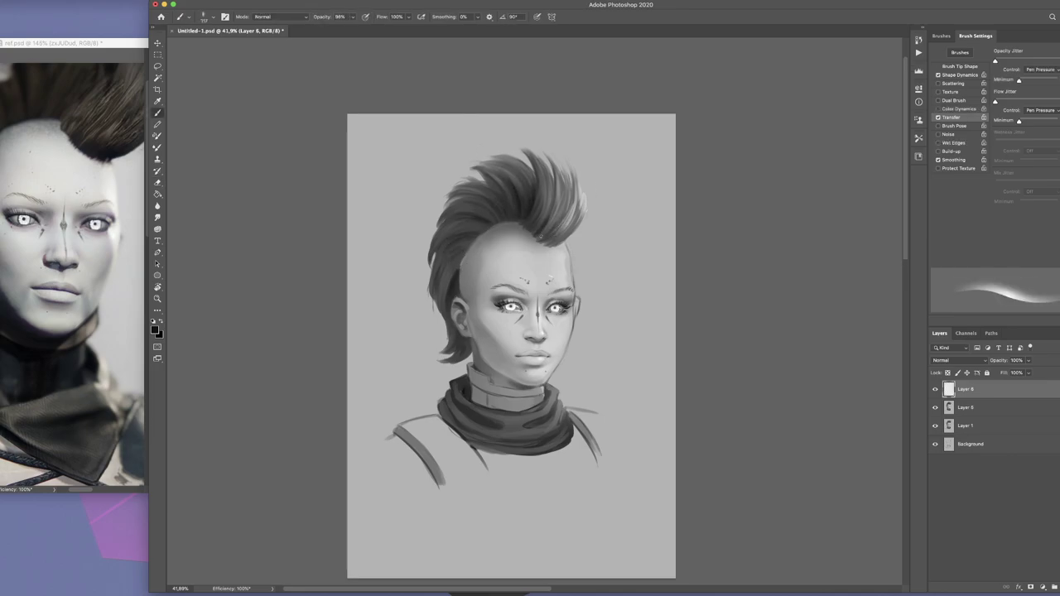
Choose a scattering speckle brush and paint black stubble over the shaved scalp on another new layer
scroll(560, 298, "up", 2)
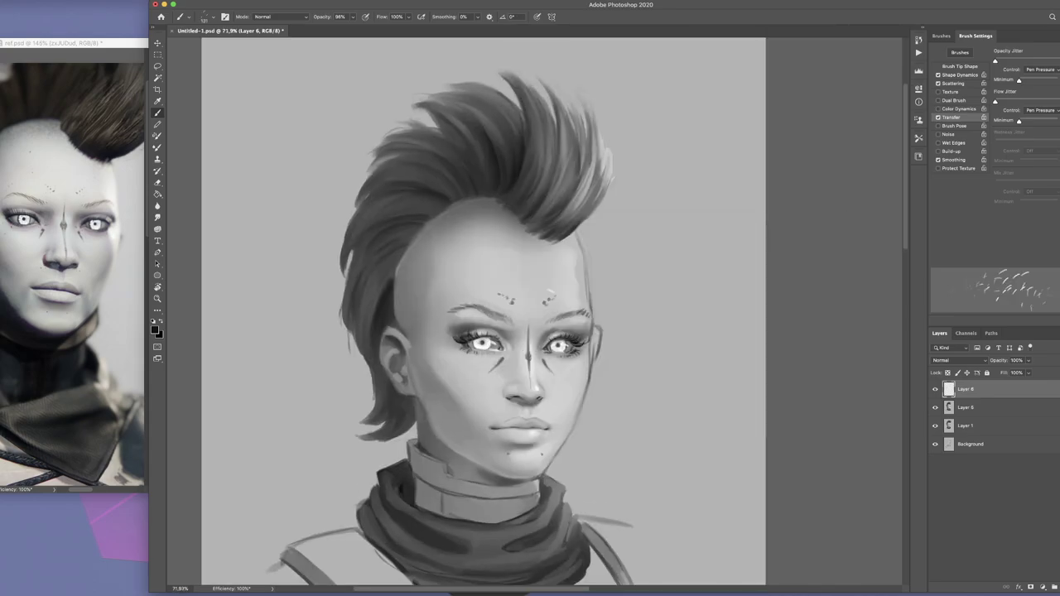
right_click(447, 222)
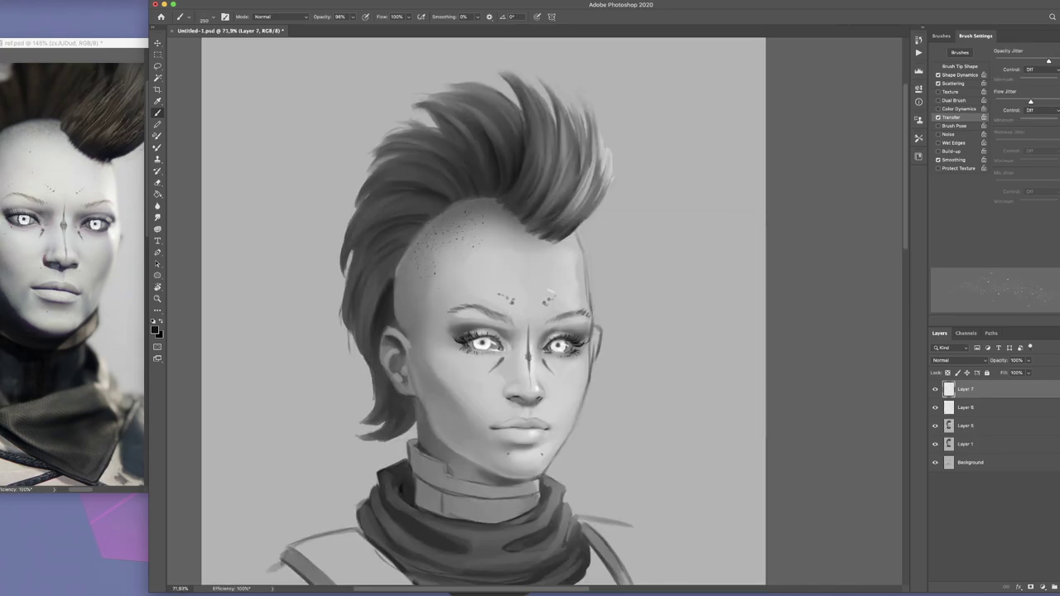
key("e")
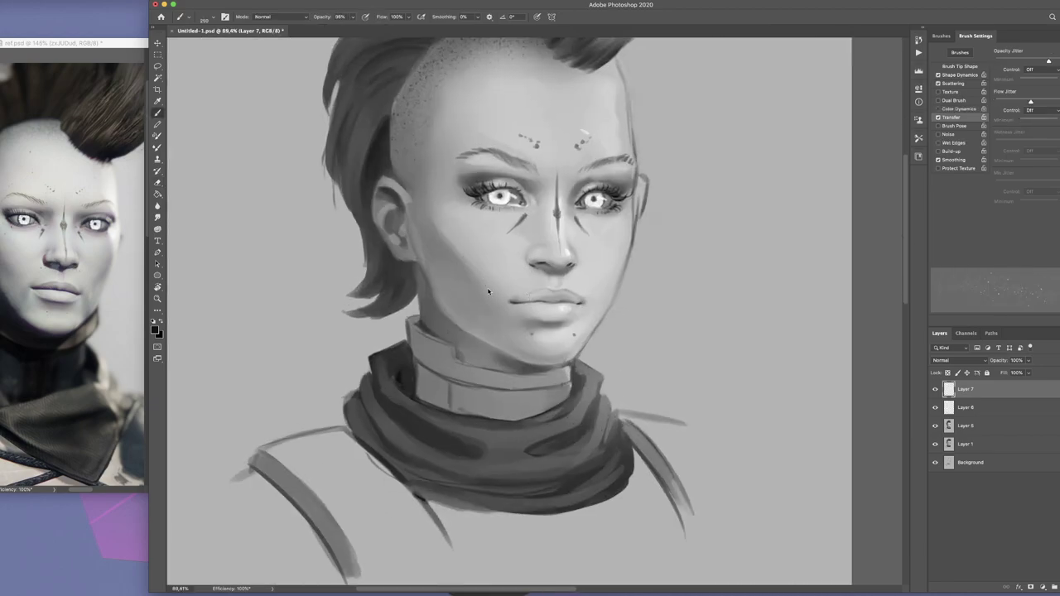
Flip the canvas, switch back to a solid brush, and paint light highlights on the lower lip
right_click(787, 289)
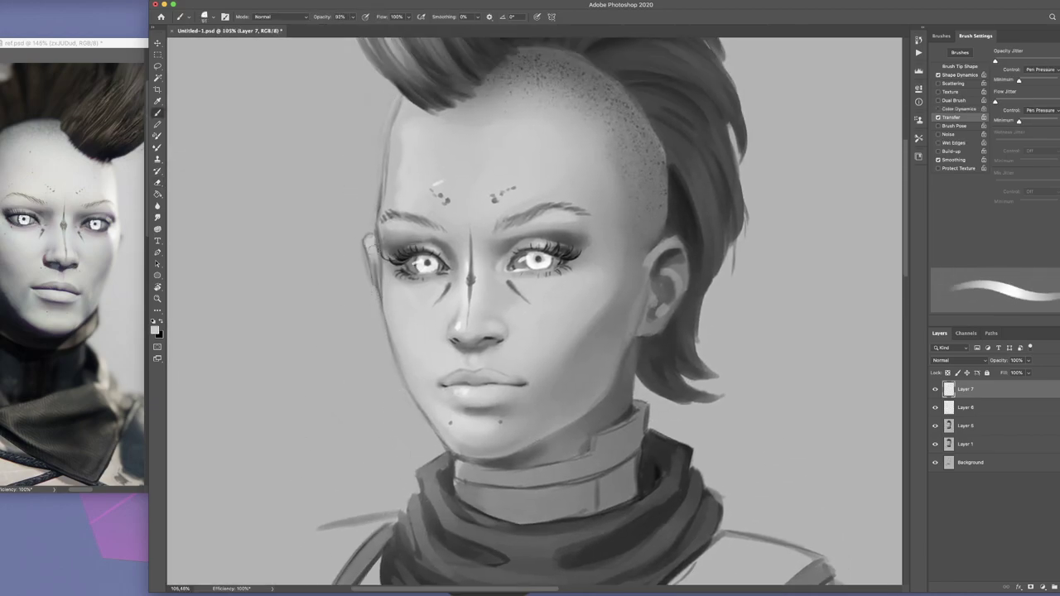
scroll(358, 255, "up", 2)
scroll(358, 255, "down", 5)
scroll(364, 282, "down", 3)
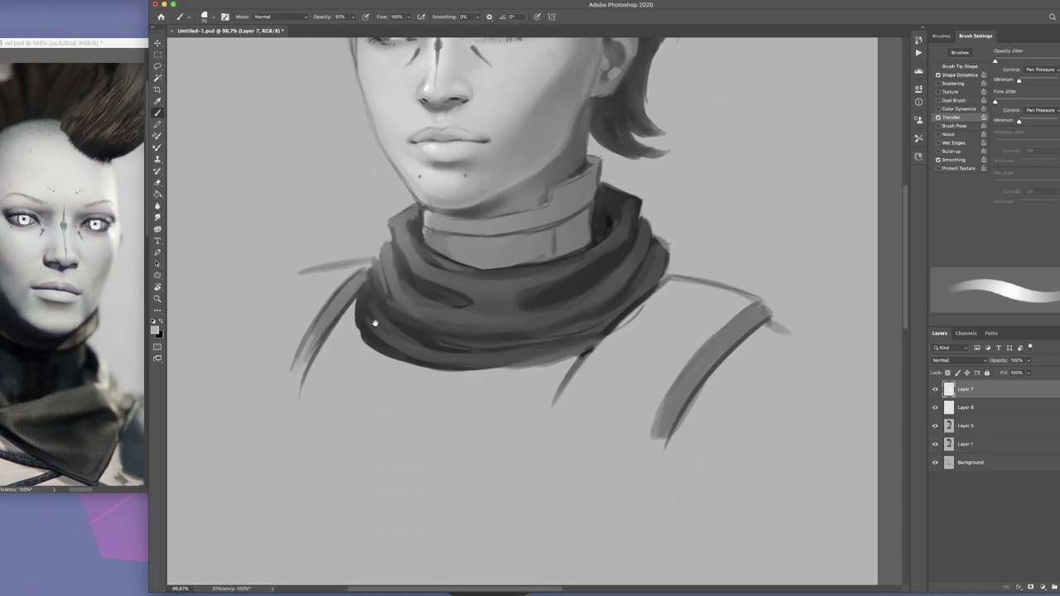
Block in the chest and shoulders with flat mid-gray and soften the lower edge with the eraser
scroll(372, 319, "down", 5)
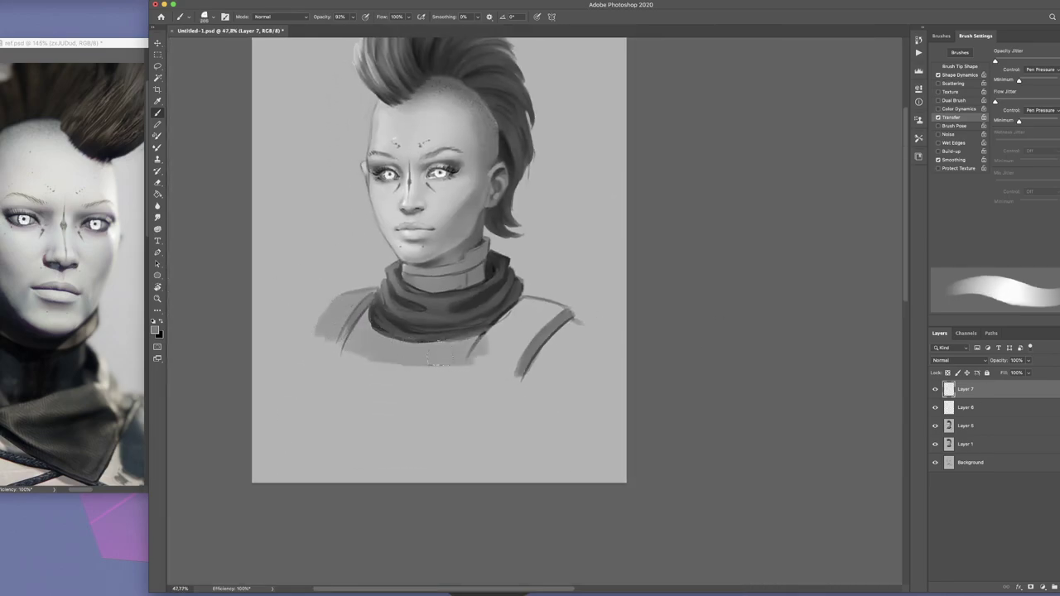
left_click_drag(472, 364, 538, 331)
key("e")
scroll(443, 332, "down", 5)
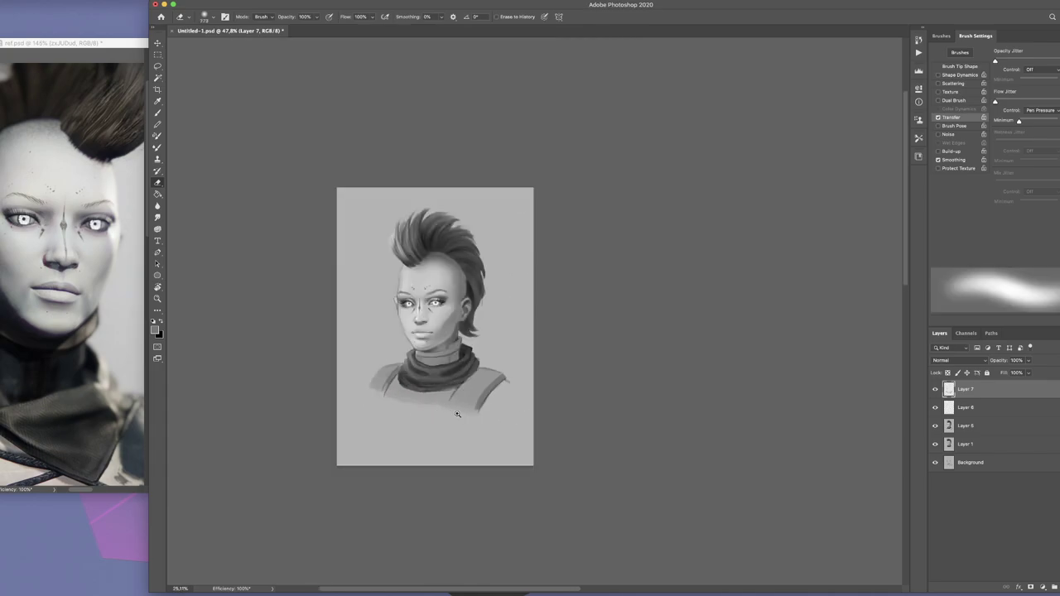
scroll(443, 331, "up", 7)
Paint soft light highlights across the folds at the middle of the scarf with a soft brush
key("b")
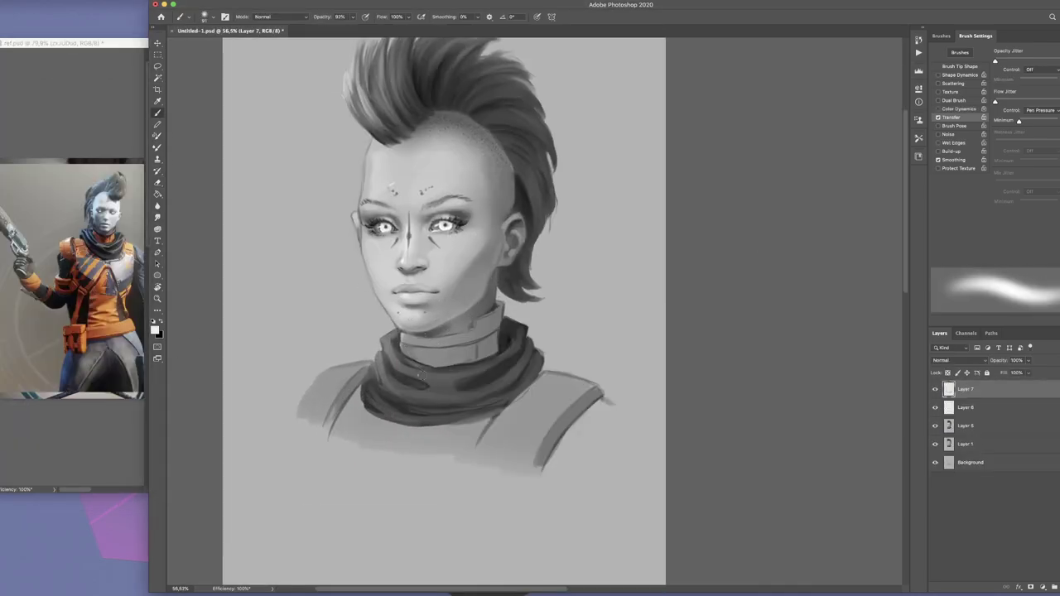
scroll(443, 331, "down", 1)
left_click_drag(438, 371, 435, 374)
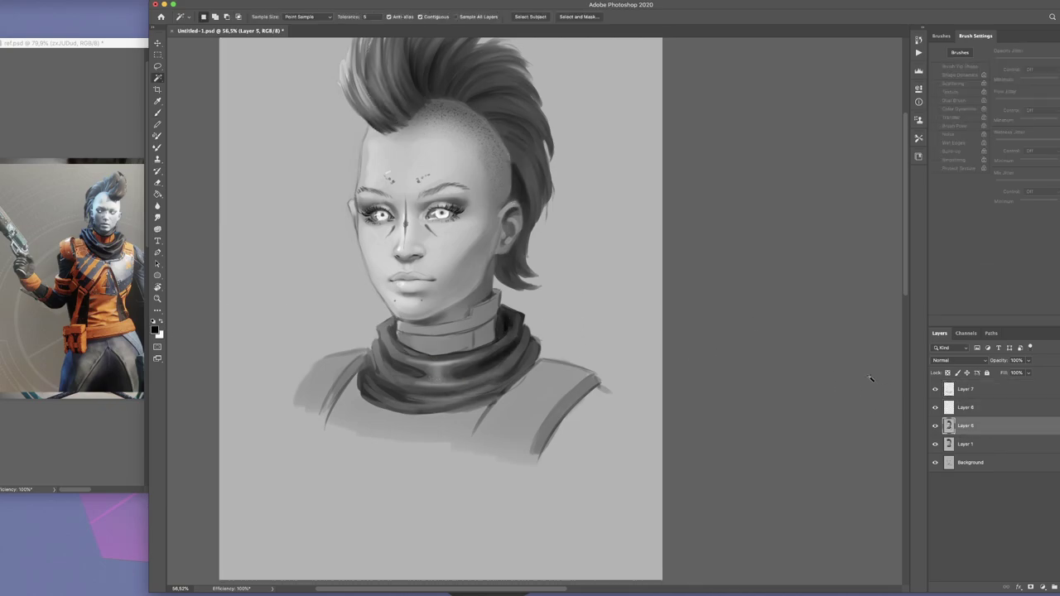
Select the figure's outline and paint soft dark shading into the scarf folds on Layer 7, inside the selection
left_click(157, 108)
left_click_drag(520, 352, 561, 346)
scroll(561, 345, "up", 2)
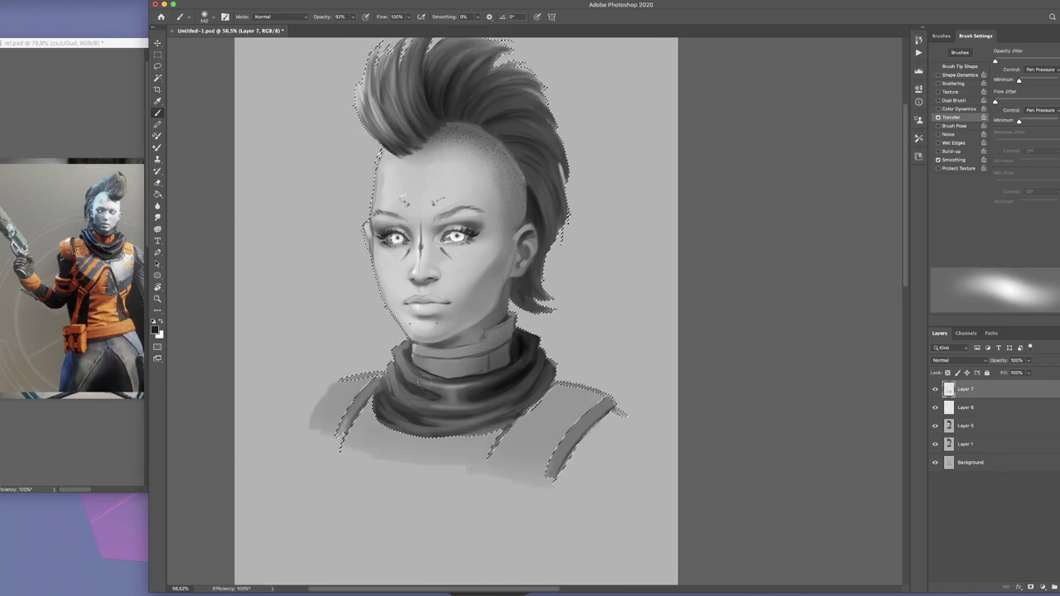
left_click(506, 383, "alt")
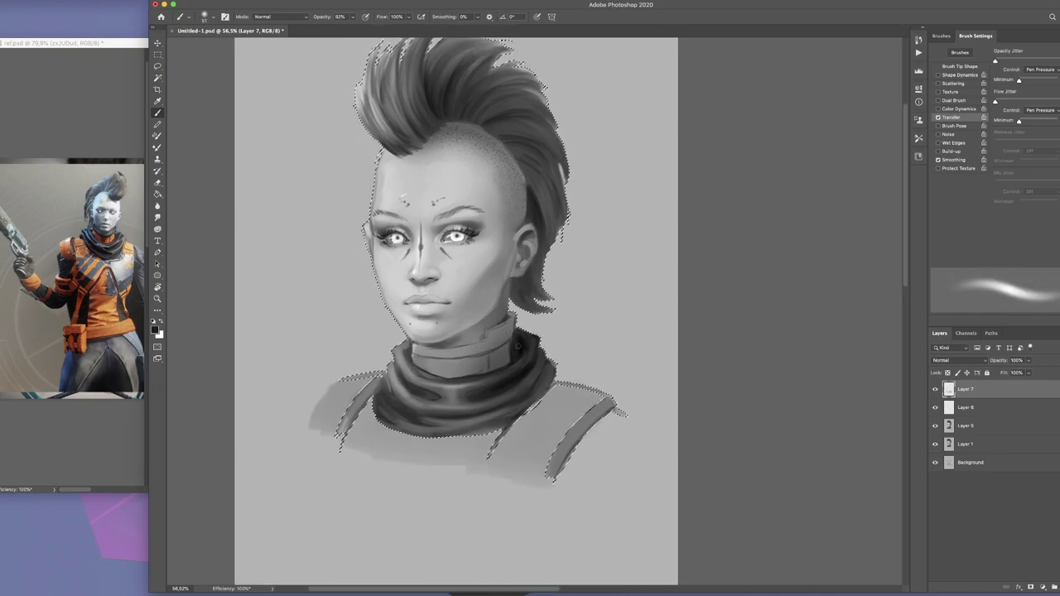
scroll(473, 340, "up", 3)
scroll(453, 390, "up", 1)
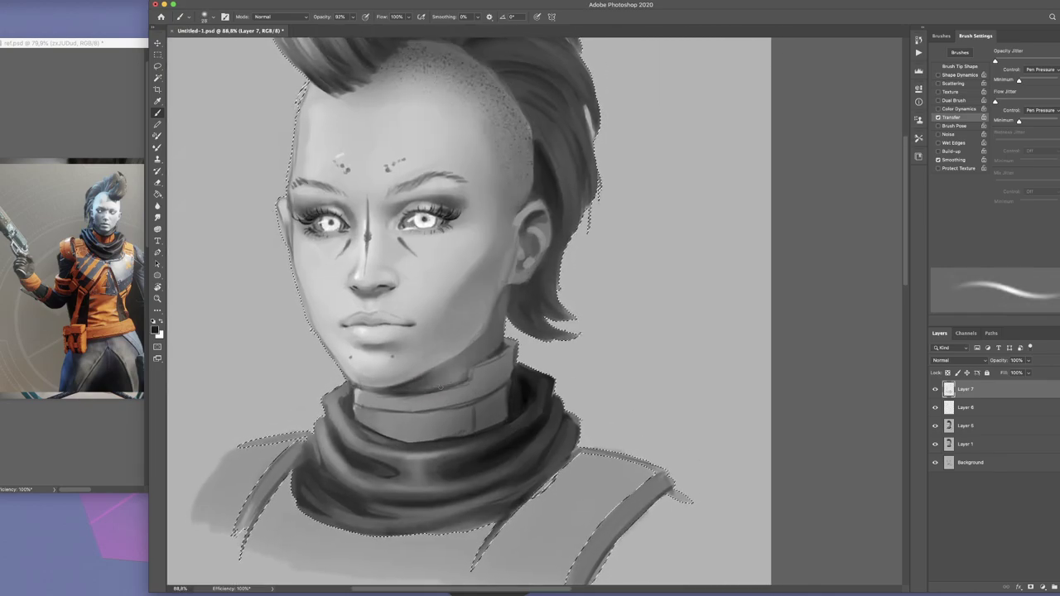
Clear the selection, merge the painted layers above Layer 1 into one layer, and flip the canvas horizontally
scroll(453, 391, "down", 5)
scroll(453, 390, "up", 3)
scroll(406, 403, "down", 2)
scroll(406, 402, "up", 1)
scroll(406, 402, "up", 1)
scroll(406, 402, "down", 2)
key("ctrl+e")
key("ctrl+e")
scroll(406, 403, "up", 4)
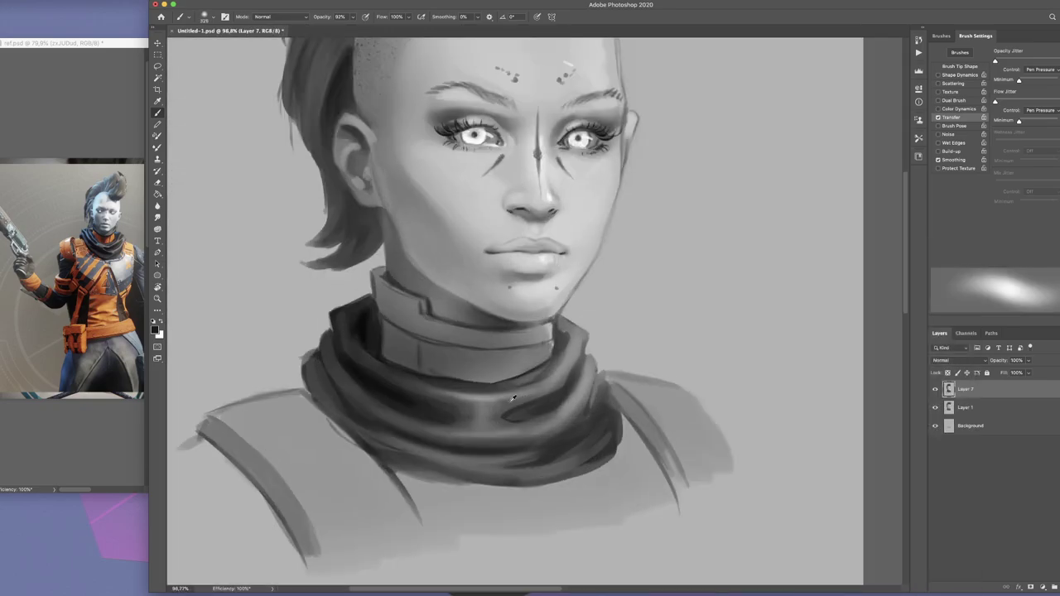
Enlarge the merged portrait layer with Free Transform so the figure fills more of the canvas, and save the document
scroll(399, 467, "down", 3)
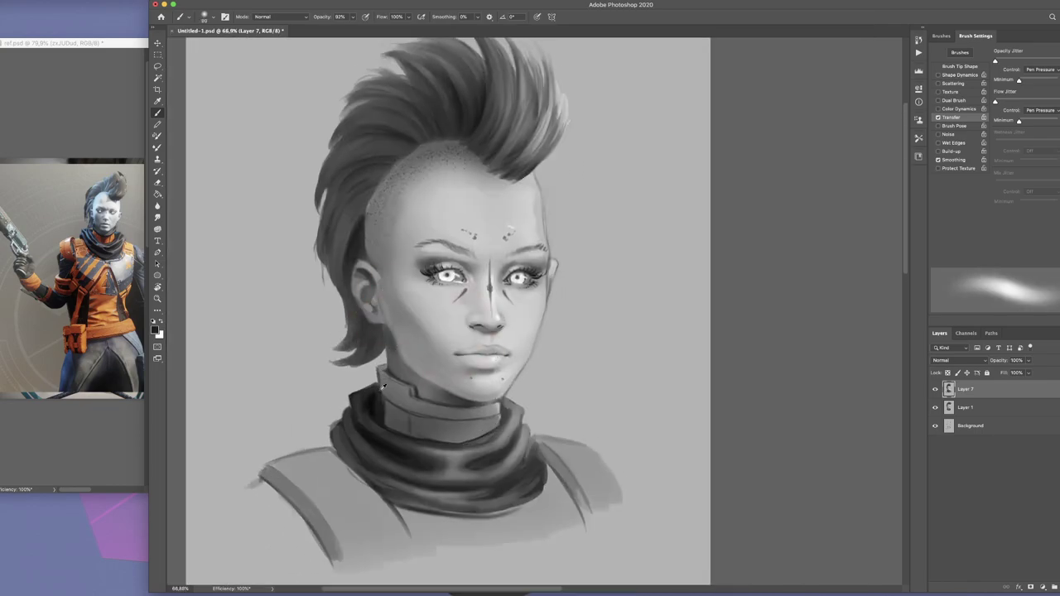
scroll(379, 406, "down", 3)
scroll(379, 405, "up", 2)
scroll(379, 406, "down", 2)
key("ctrl+t")
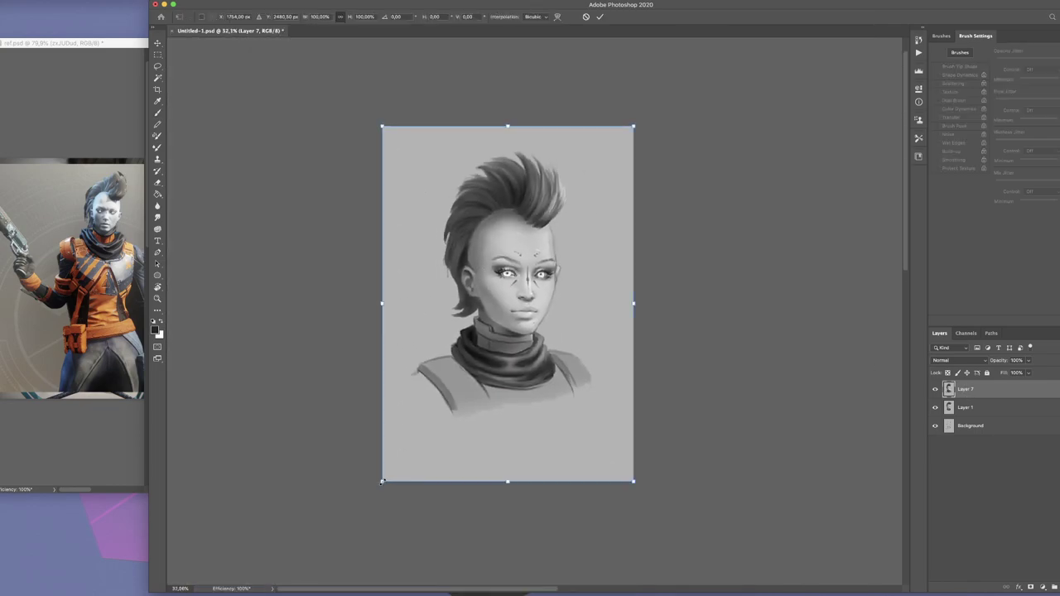
scroll(610, 232, "up", 1)
key("Return")
key("b")
scroll(567, 244, "up", 4)
scroll(546, 255, "down", 2)
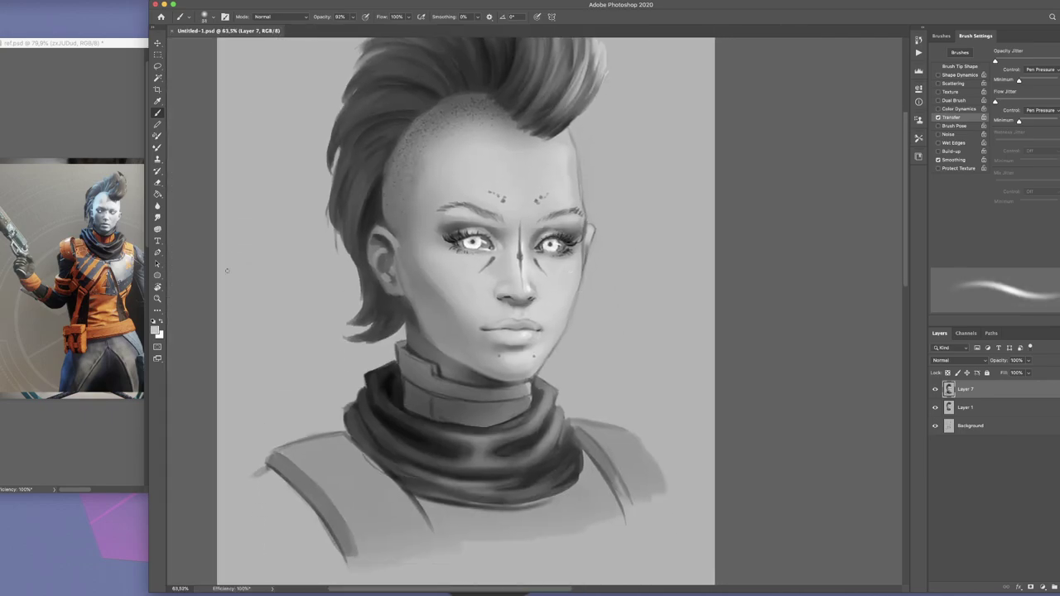
Toggle the merged portrait layer's visibility to compare, and choose the 182 px hard-edged brush preset
left_click(935, 389)
left_click(935, 388)
right_click(513, 315)
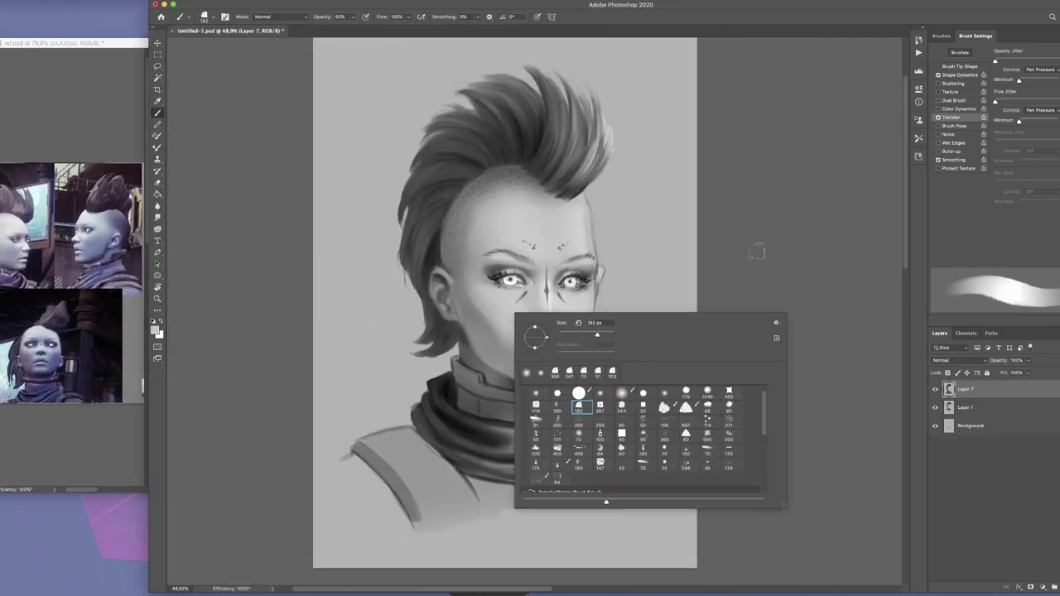
key("Escape")
Sign the painting in dark strokes on a new layer below the shoulder, scale the signature down, and save the document
scroll(583, 314, "up", 3)
left_click_drag(573, 299, 577, 313)
key("ctrl+shift+alt+n")
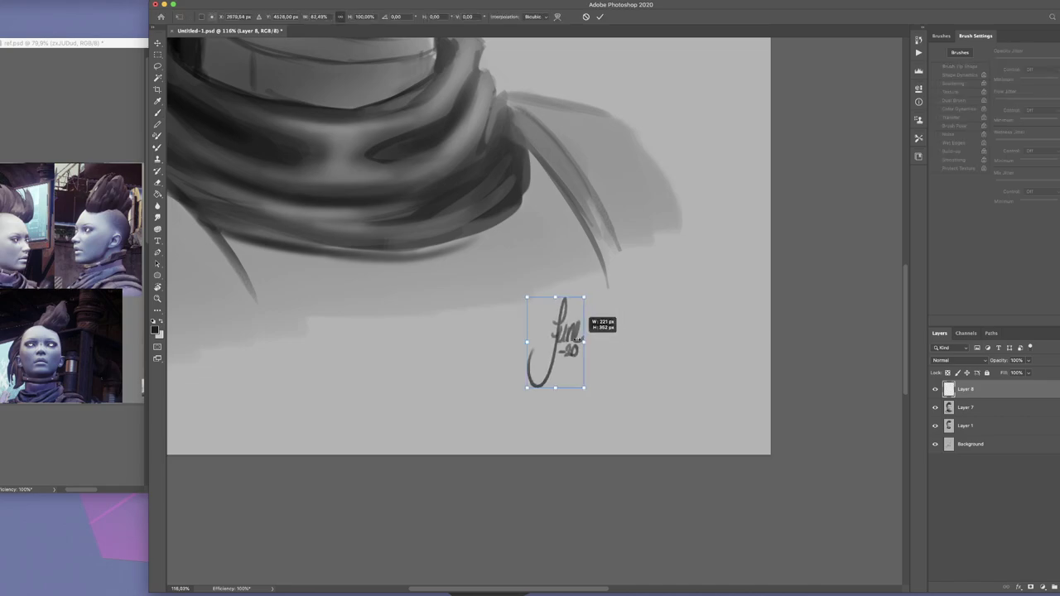
scroll(568, 331, "down", 5)
key("ctrl+s")
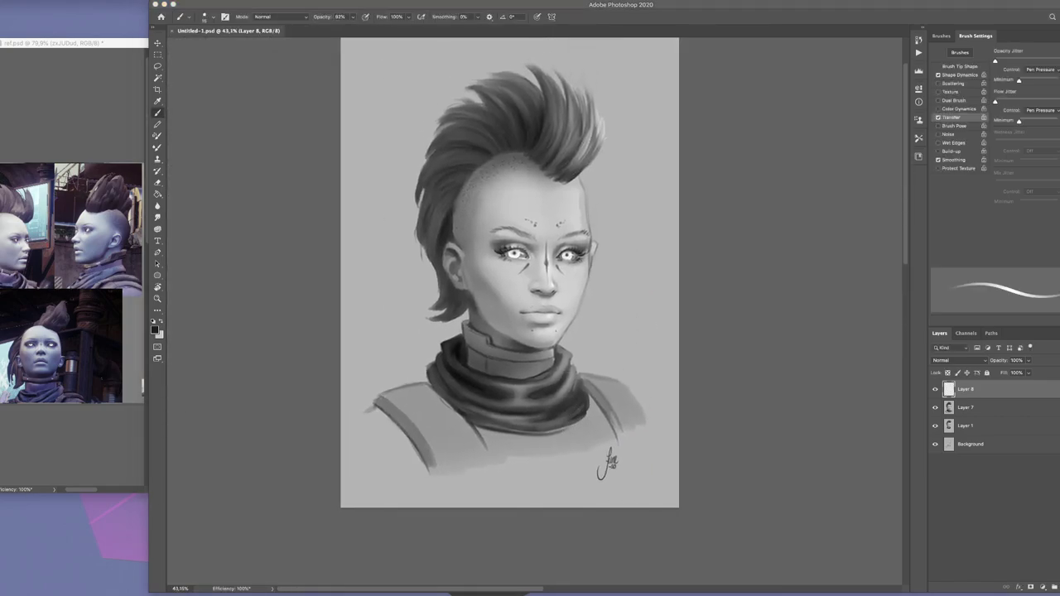